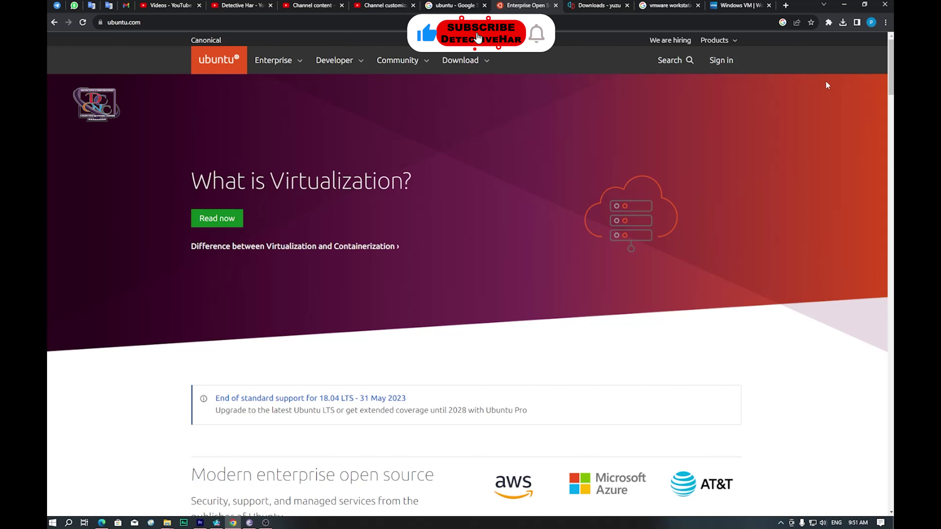
- Minimize Chrome, clear all windows to the bare desktop and bring up the Computer icon's menu
click(845, 5)
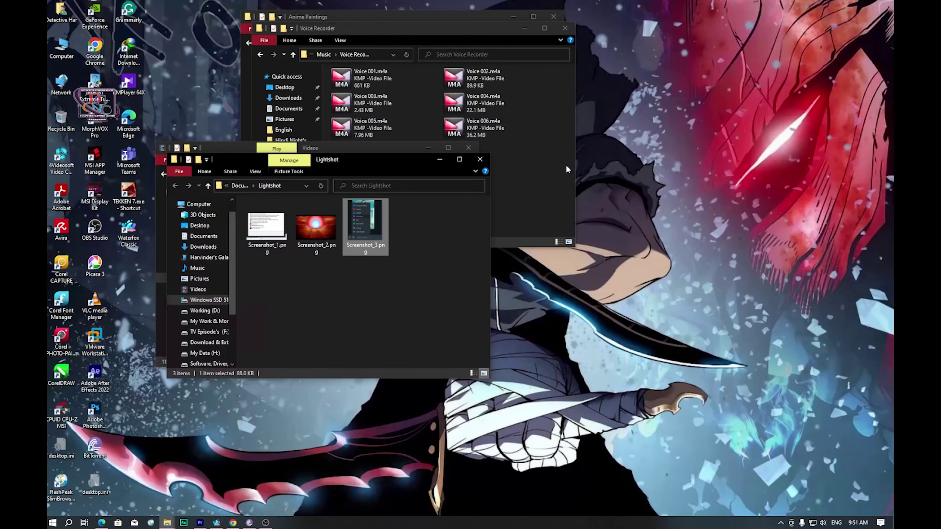
key(super+d)
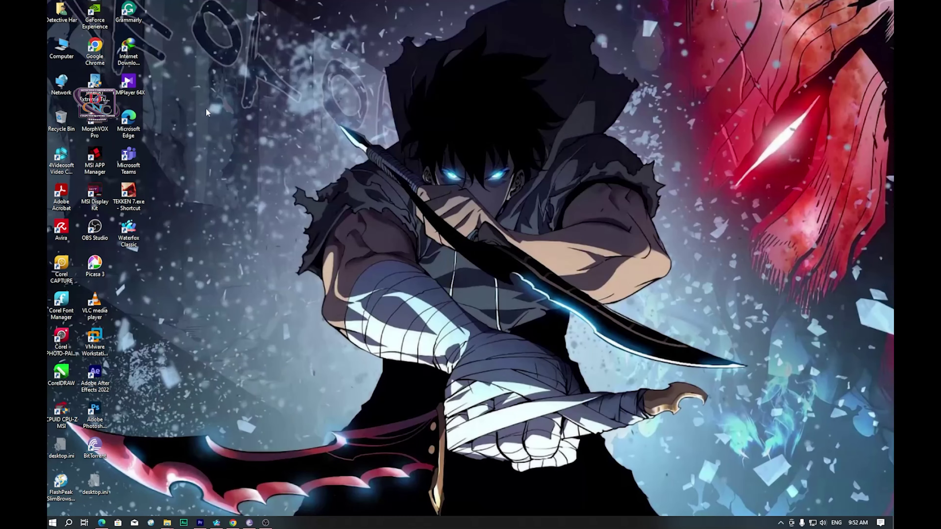
right_click(53, 46)
- Open the Settings About page from the Computer icon's Properties
click(100, 148)
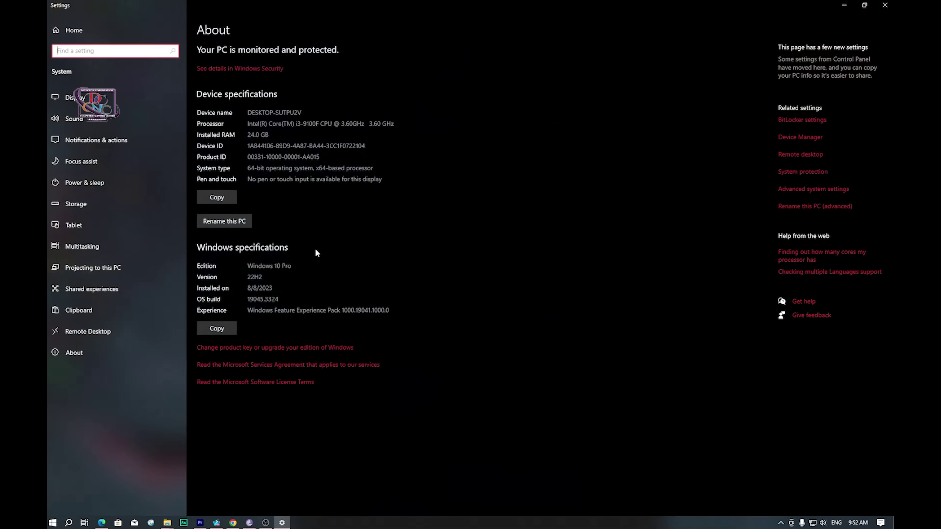
click(232, 523)
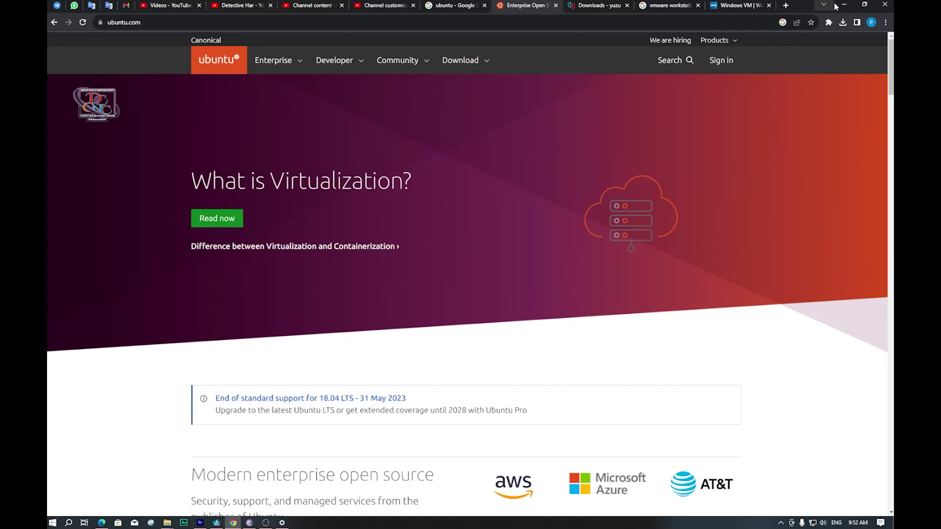
click(843, 6)
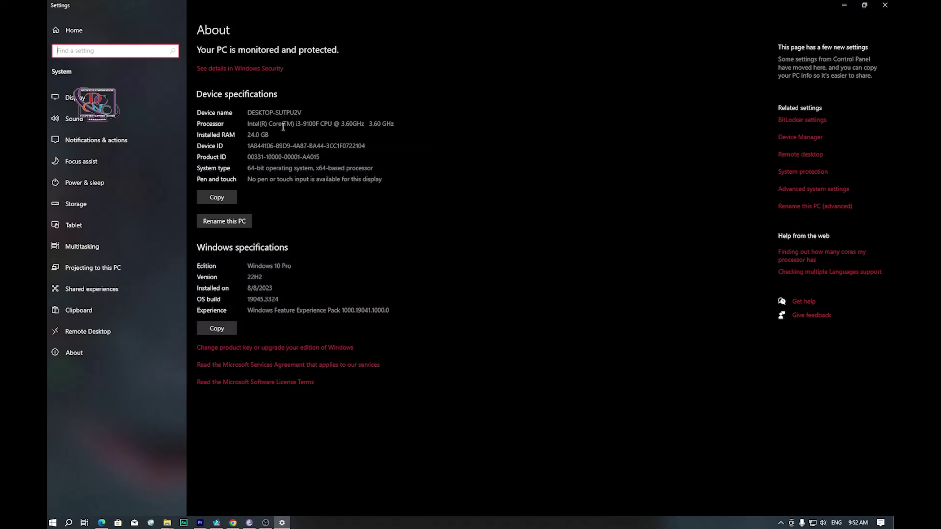
- Highlight the i3-9100F processor, the installed RAM and the Windows 10 Pro edition
drag(296, 124, 319, 125)
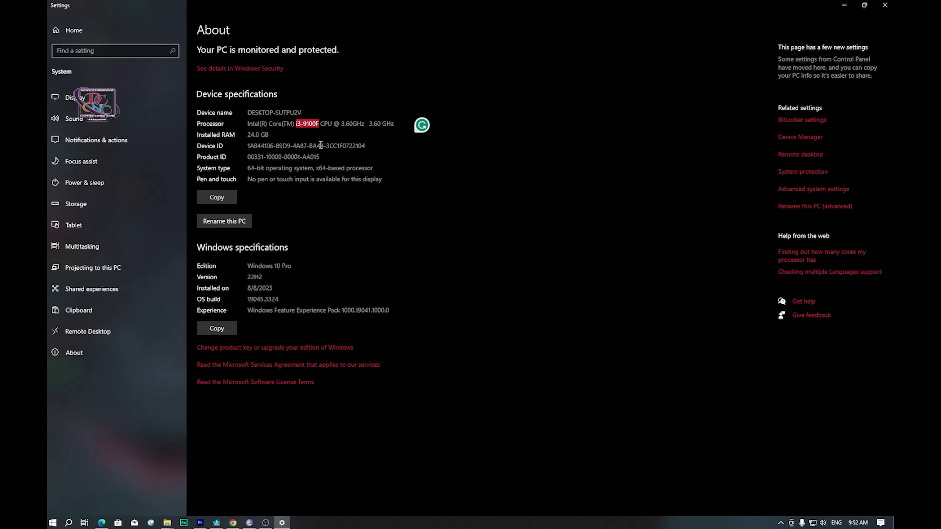
drag(257, 135, 245, 137)
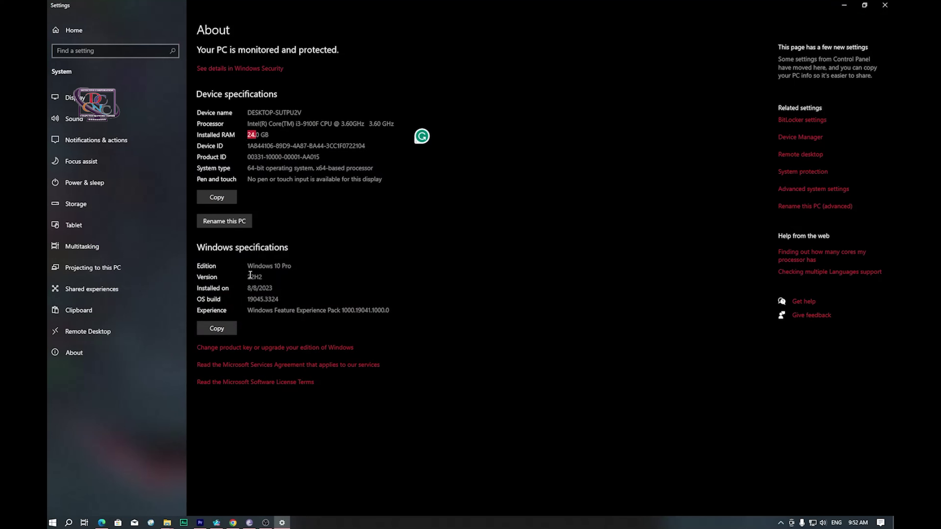
mouse_move(247, 266)
mouse_down()
mouse_move(299, 266)
mouse_move(239, 282)
mouse_up()
click(266, 277)
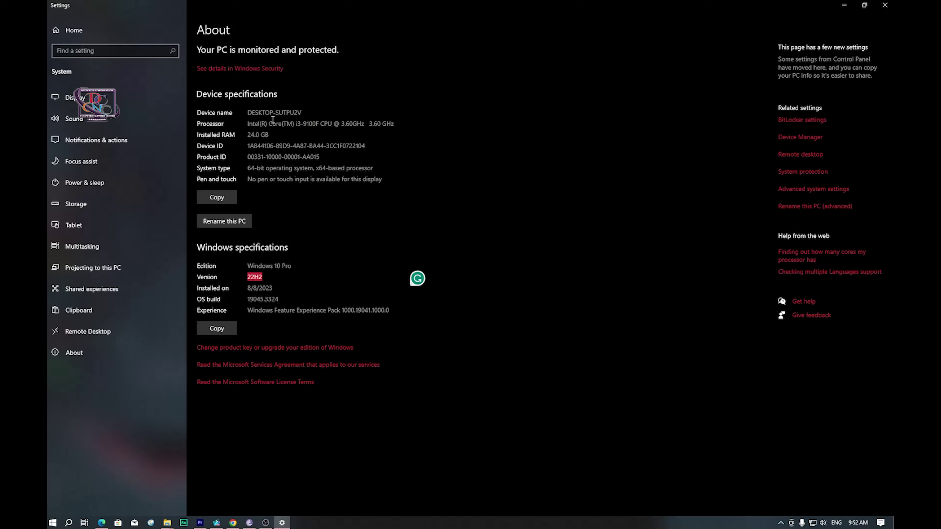
drag(295, 121, 316, 121)
click(316, 121)
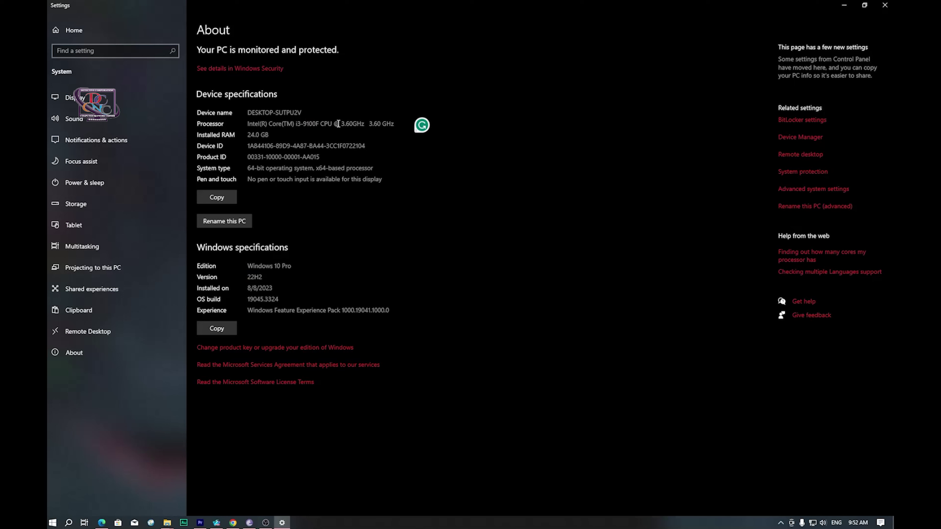
- Highlight the 24.0 GB RAM value and edition name again, then return to Chrome's ubuntu.com page
drag(248, 135, 260, 134)
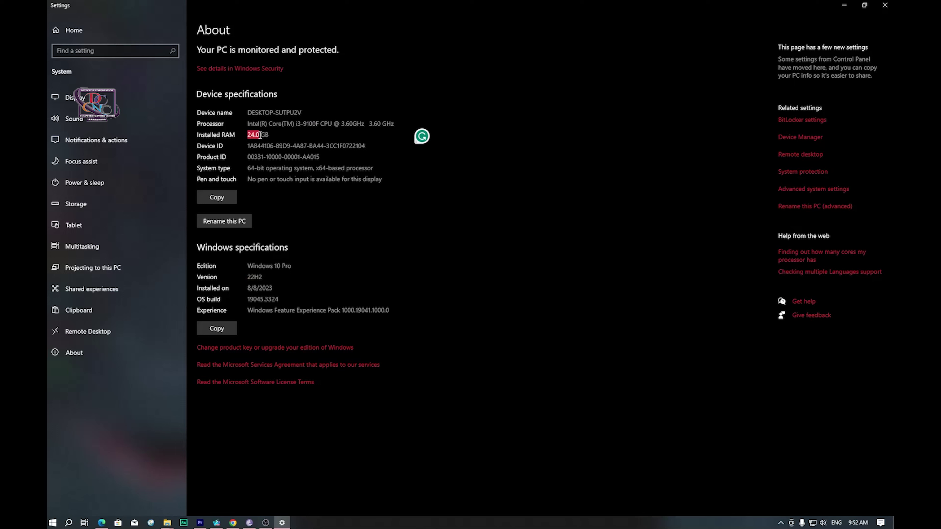
click(263, 135)
drag(258, 136, 250, 137)
drag(285, 263, 257, 263)
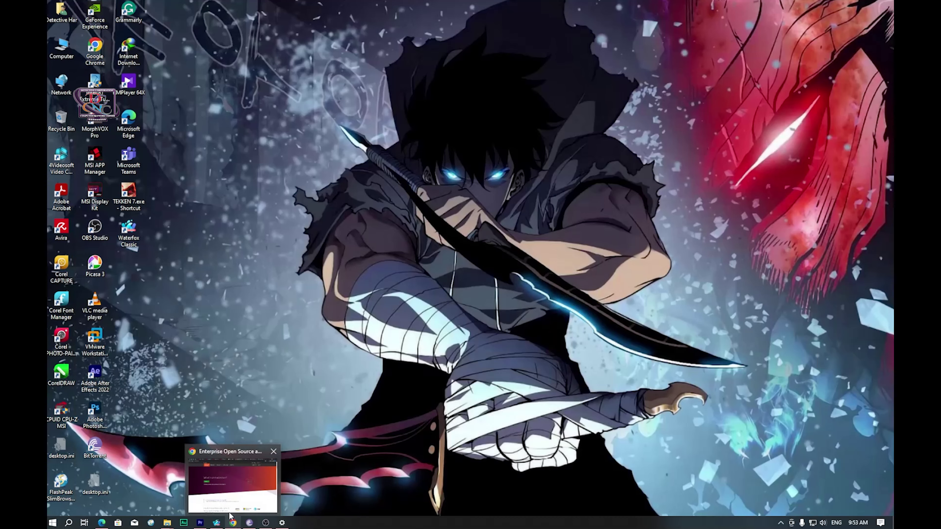
click(233, 523)
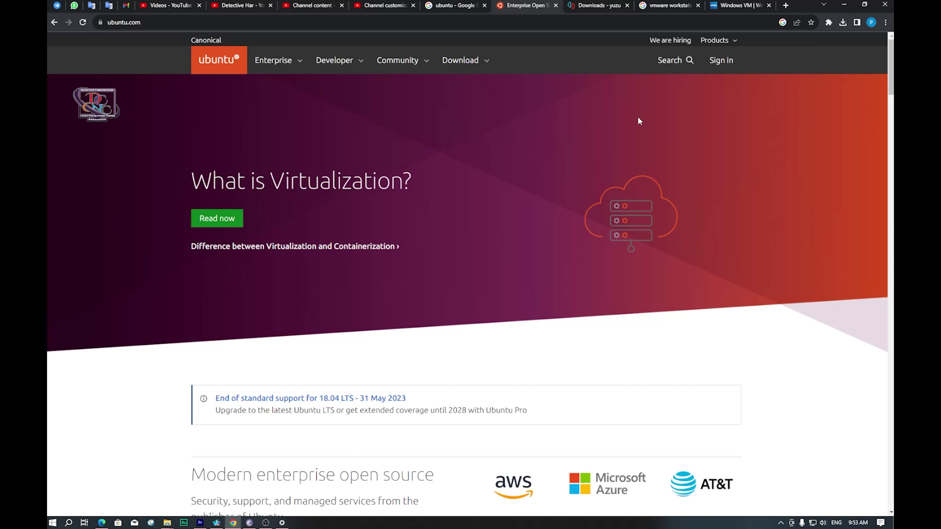
click(739, 6)
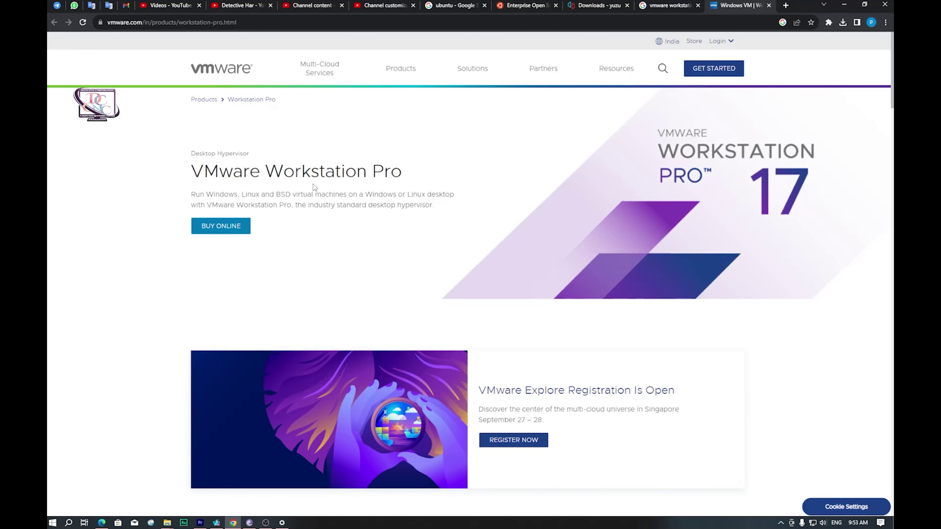
click(644, 5)
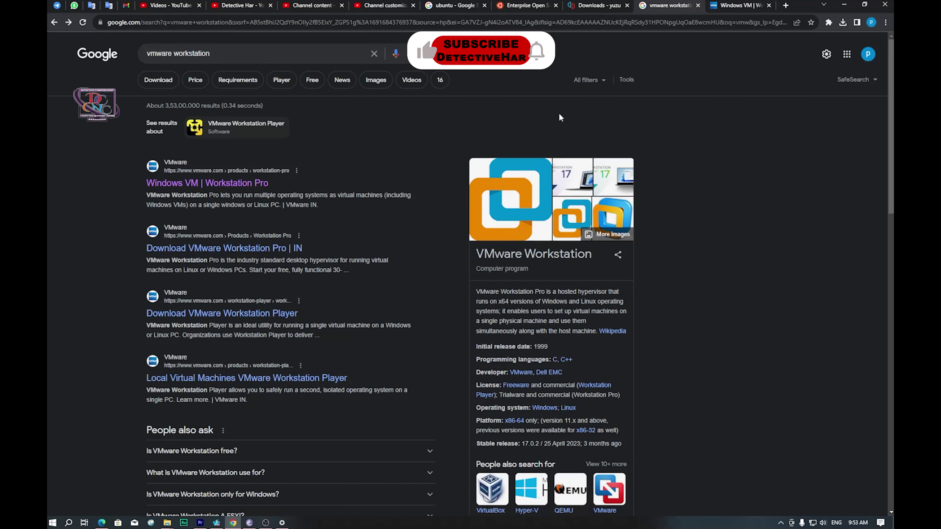
click(842, 4)
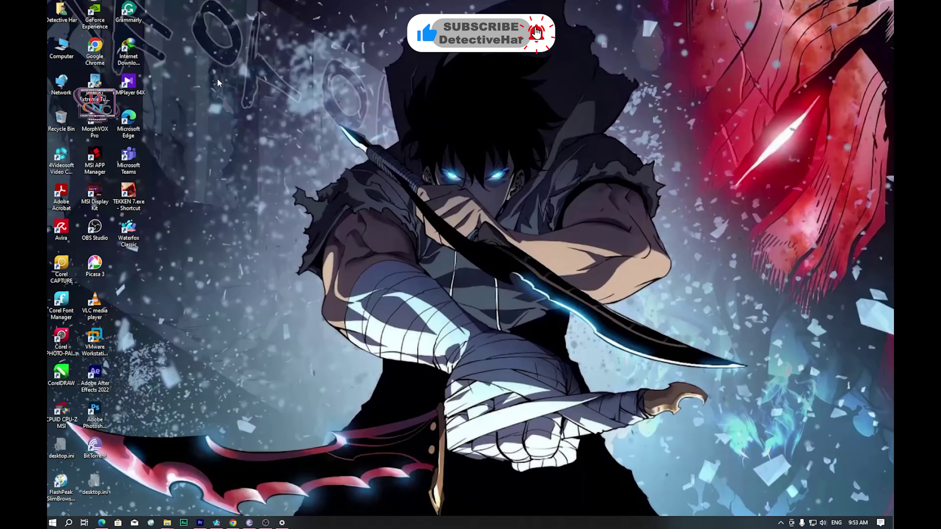
double_click(62, 48)
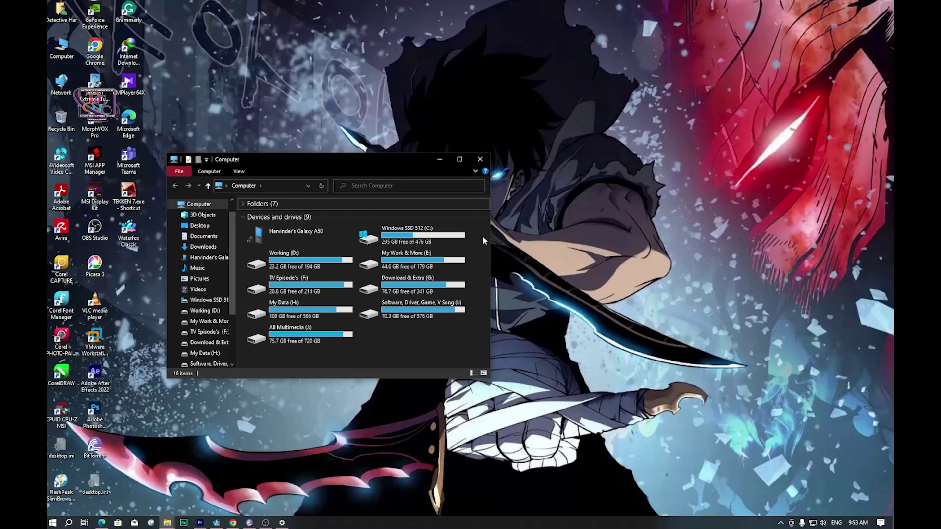
click(404, 228)
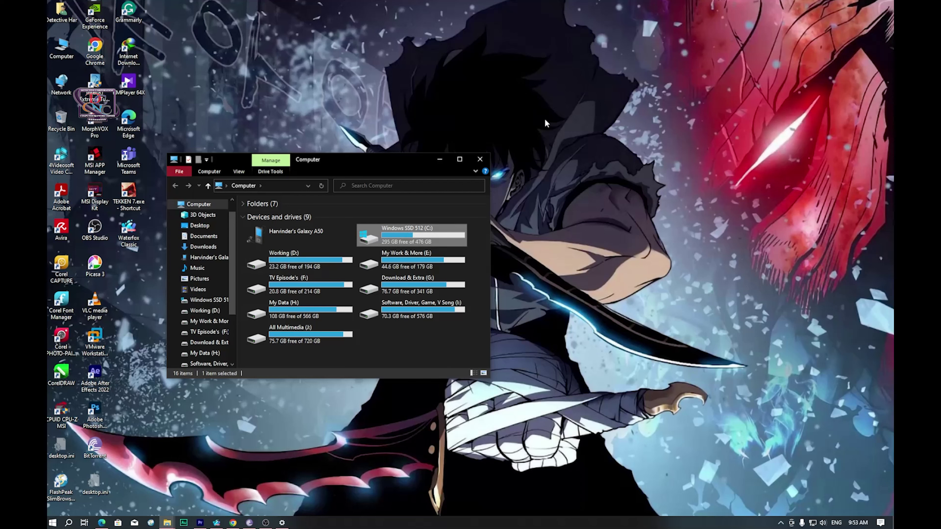
click(439, 159)
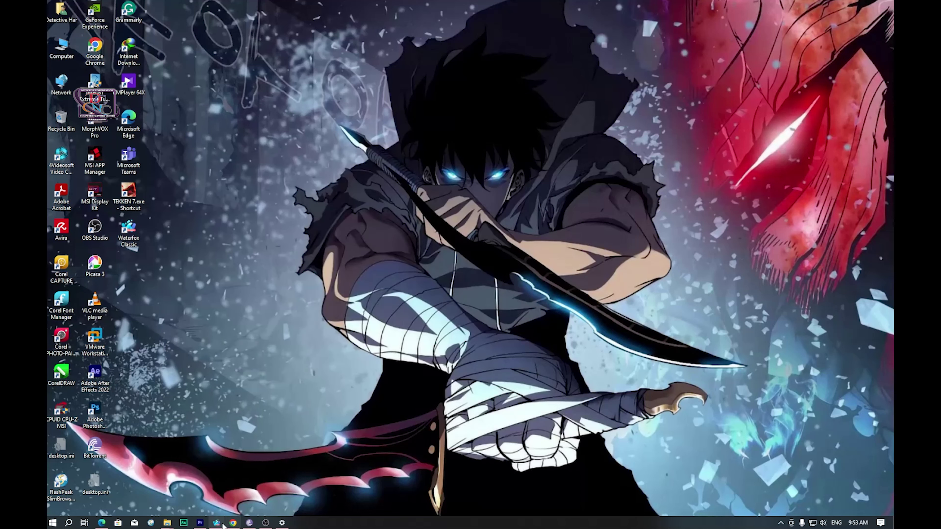
- Restore Chrome, switch to the VMware Workstation Pro tab and scroll down its page
click(233, 523)
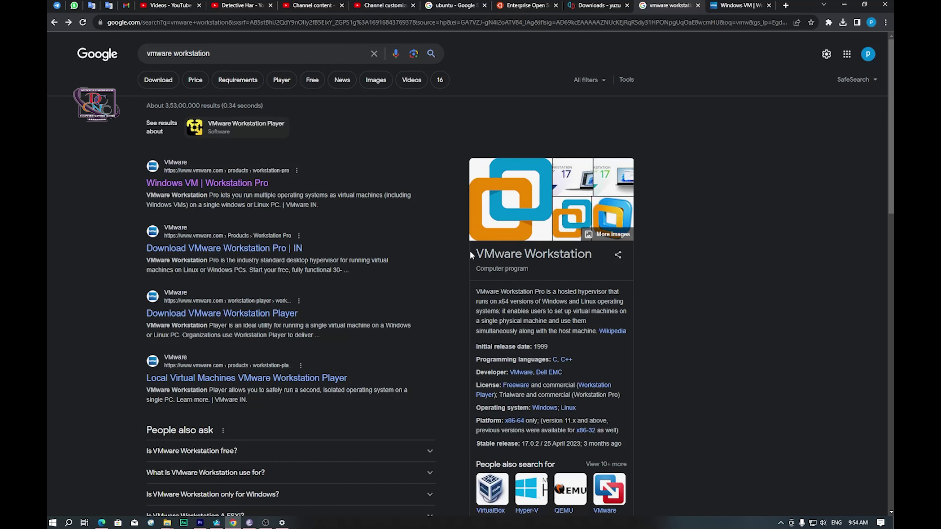
drag(486, 253, 563, 254)
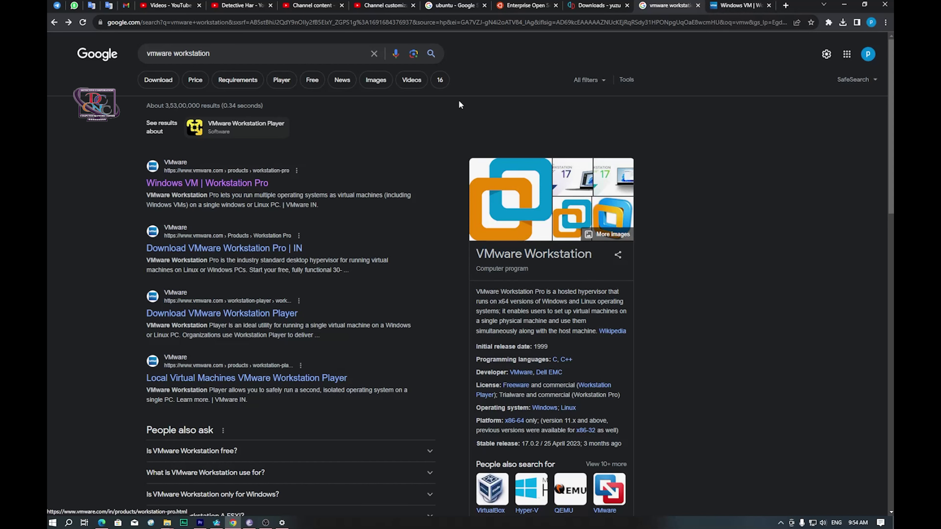
click(739, 5)
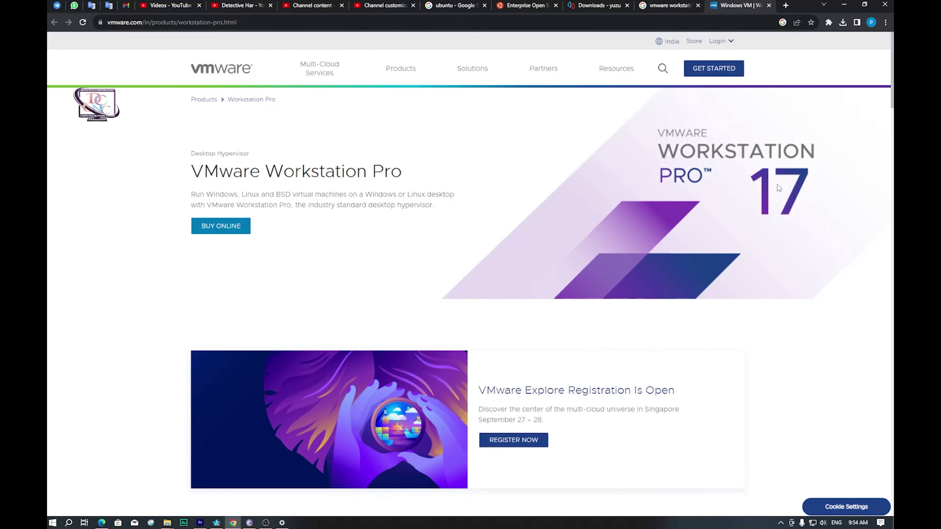
drag(892, 72, 892, 41)
- Open the 012 Software's Knowledge playlist in a new tab, play video 3, then close it
click(240, 5)
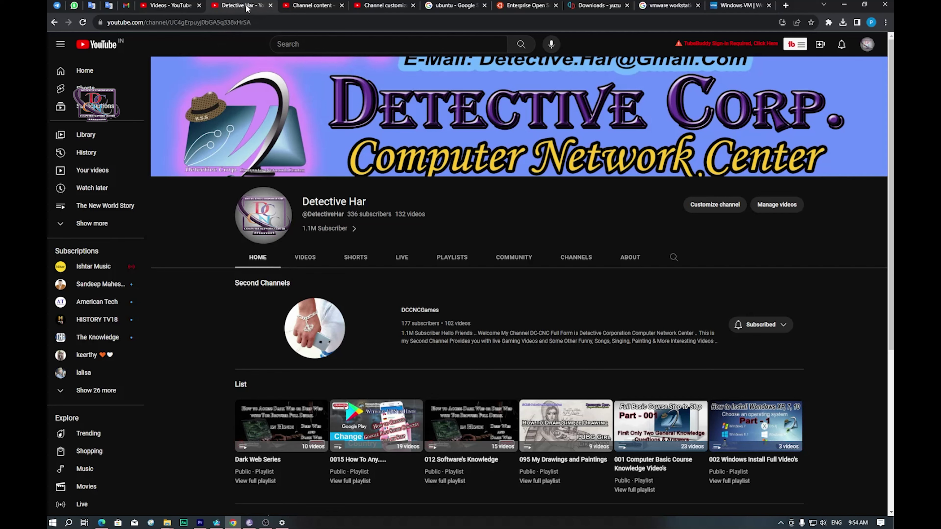
click(449, 258)
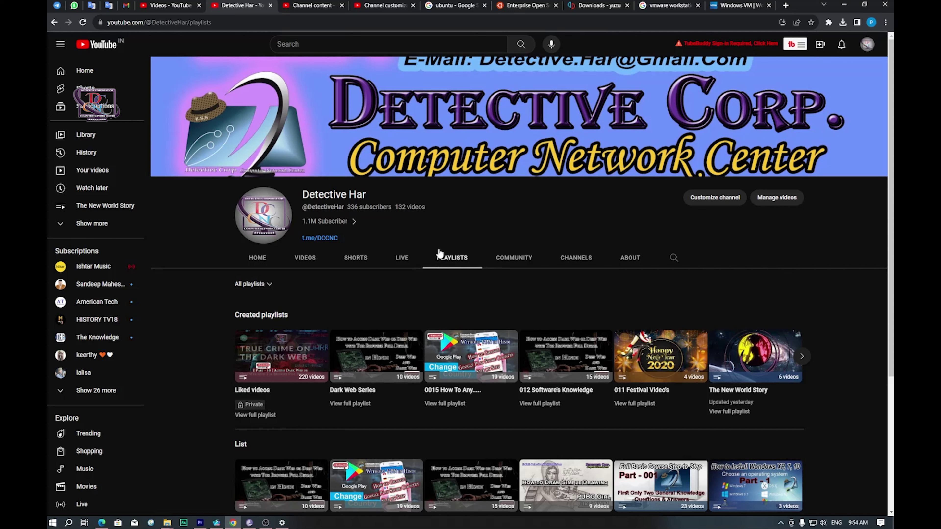
right_click(544, 366)
click(597, 198)
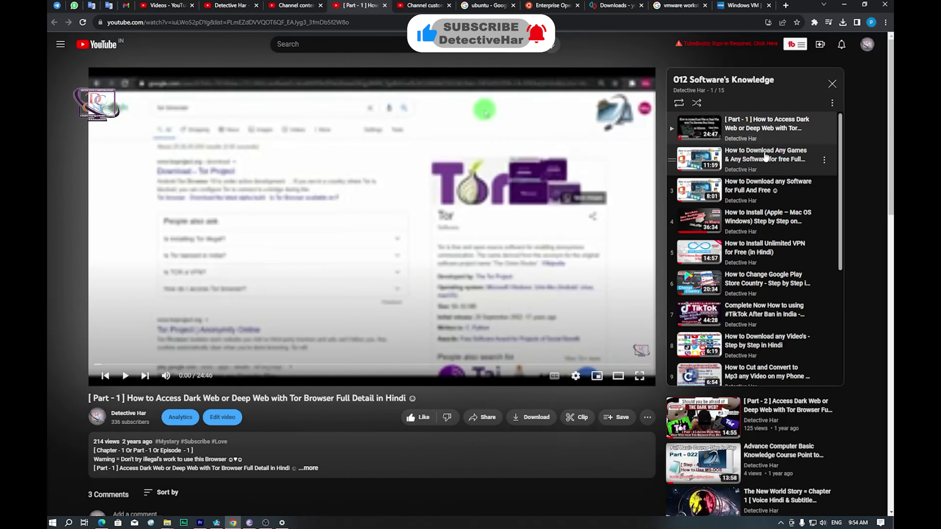
click(746, 159)
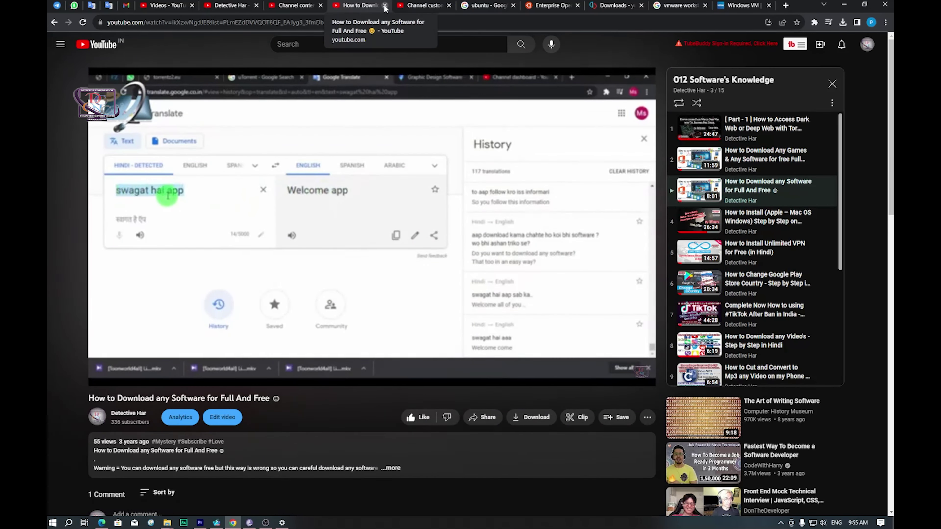
click(384, 6)
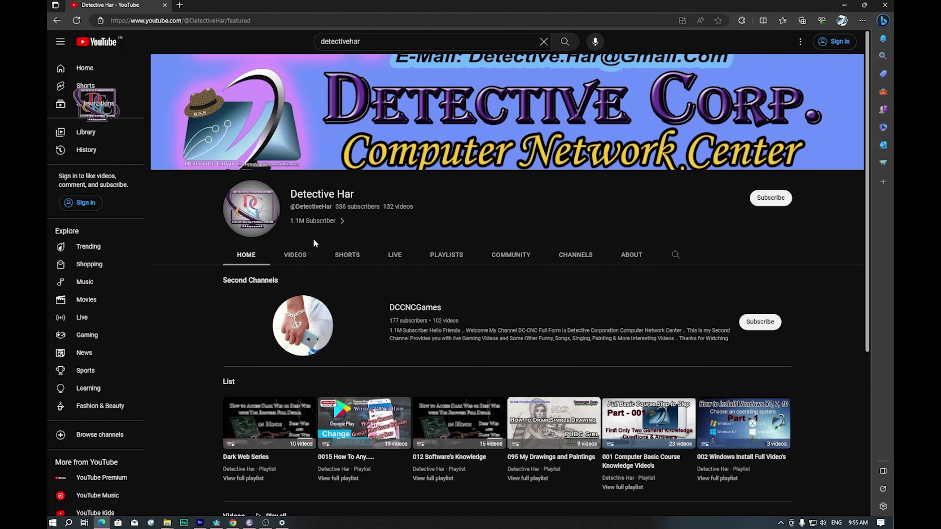
- Open the channel's About tab and scroll past the Description down to the Links section
click(336, 221)
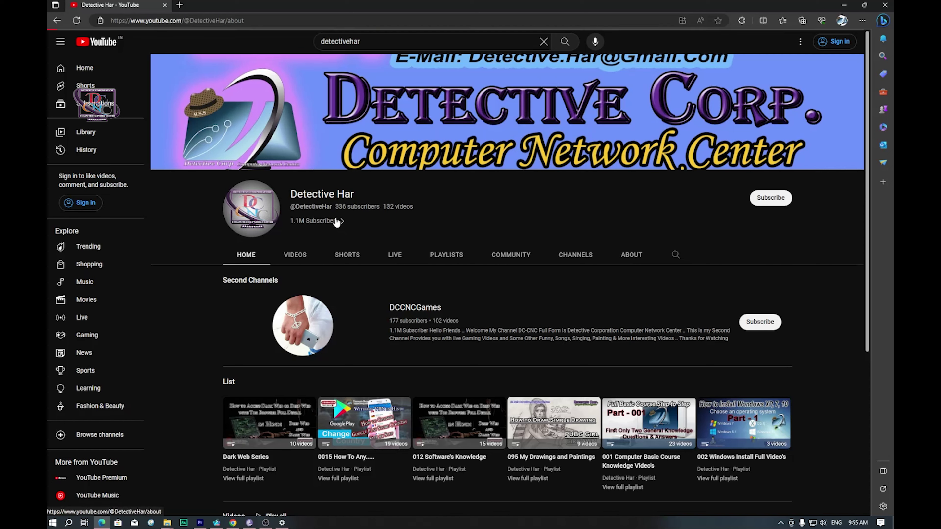
drag(220, 289, 264, 290)
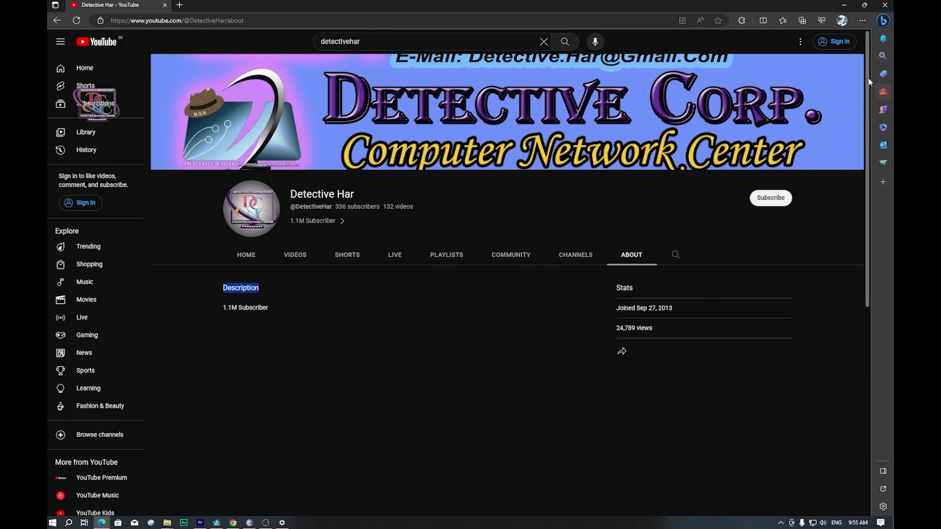
drag(869, 78, 855, 293)
drag(224, 461, 304, 480)
click(387, 494)
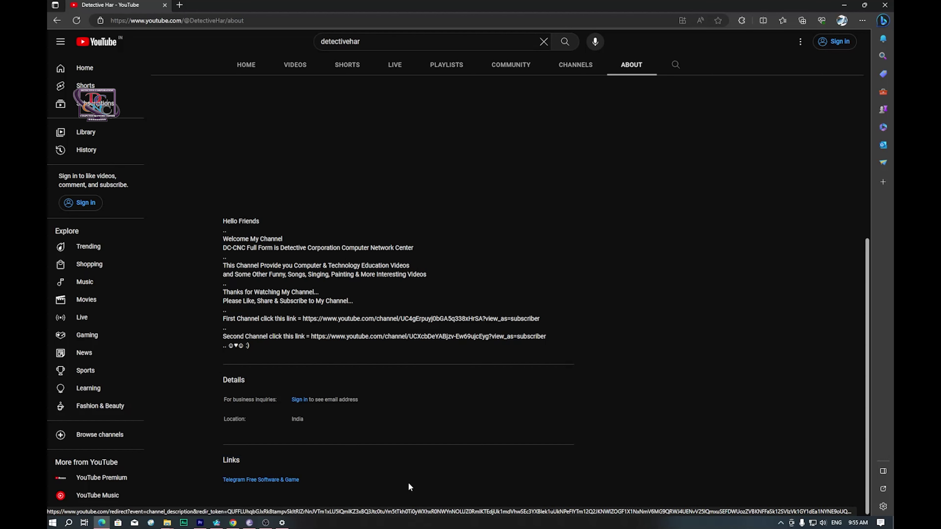
click(270, 480)
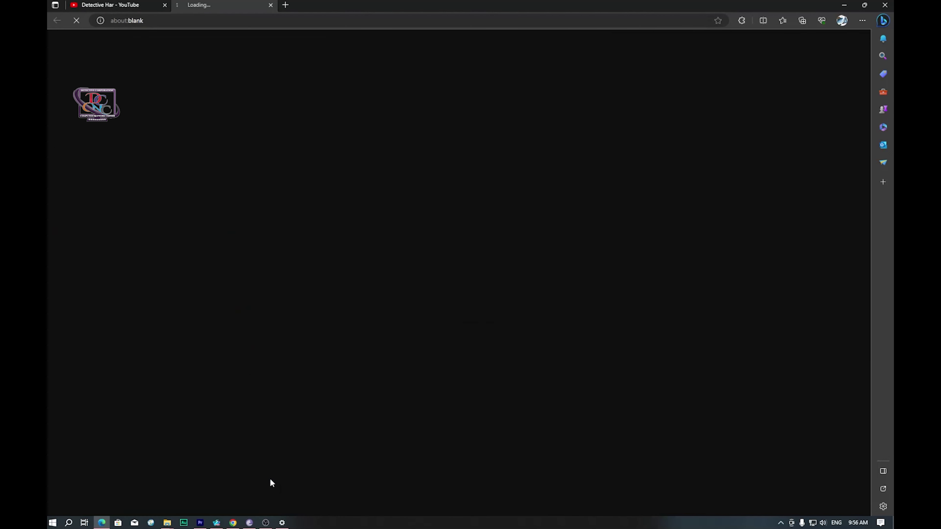
drag(396, 149, 511, 172)
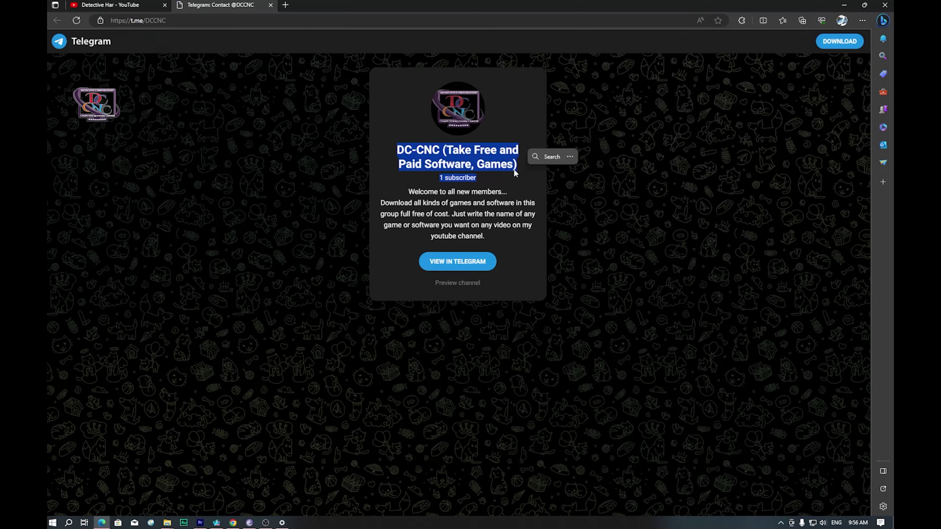
click(521, 206)
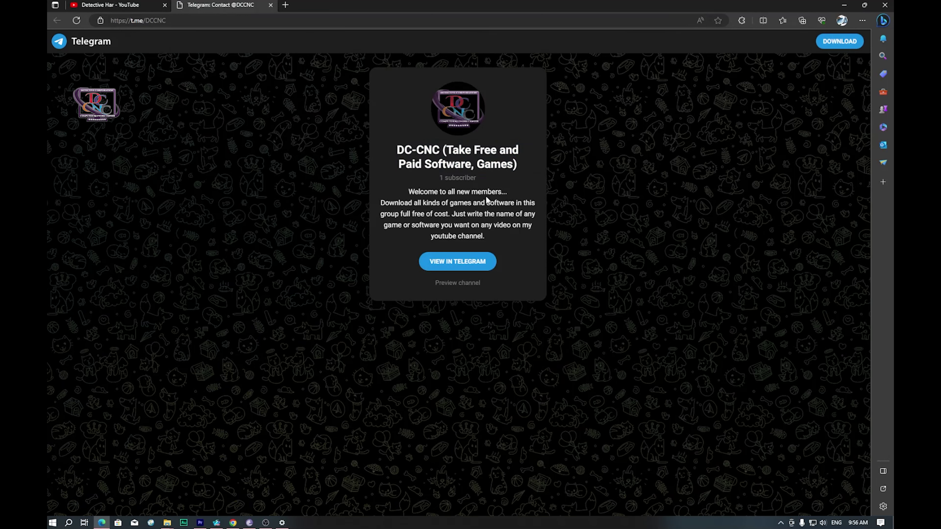
drag(410, 191, 487, 237)
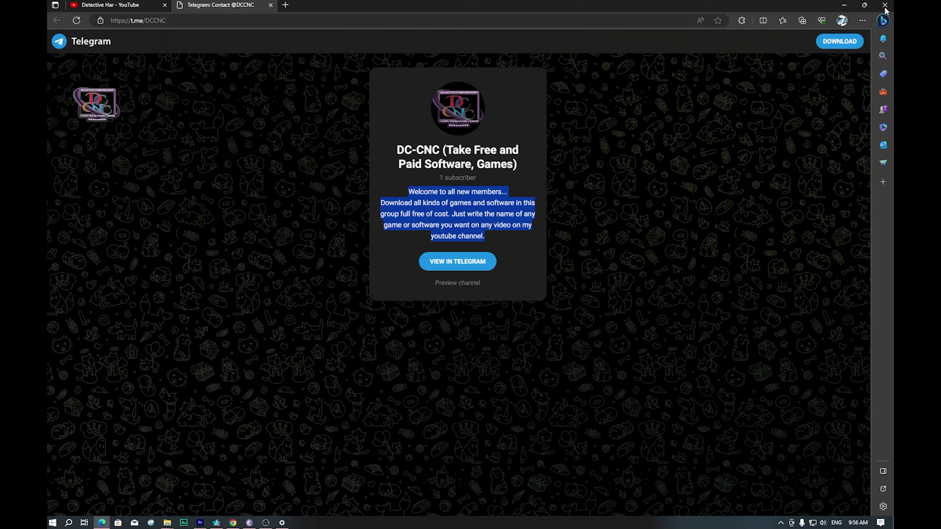
click(845, 3)
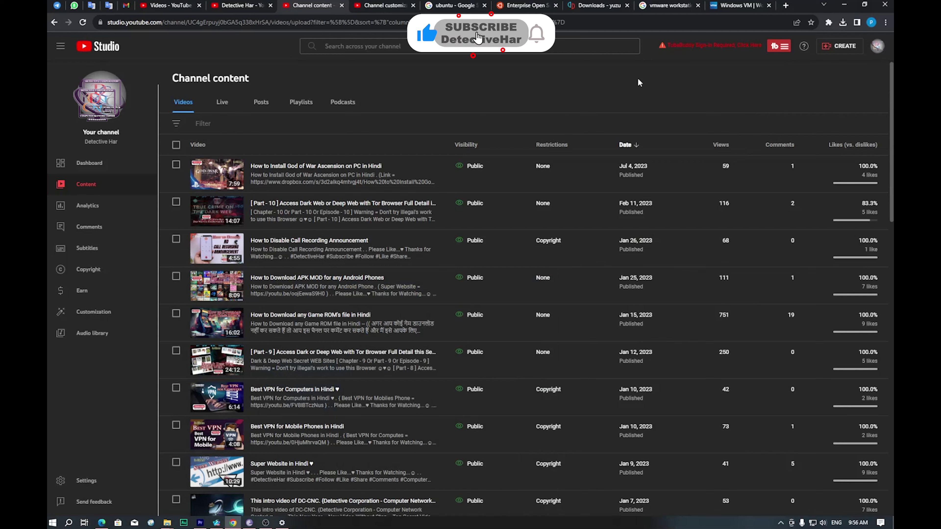
- Switch to the VMware Workstation Pro product page tab, then minimize Chrome
click(667, 5)
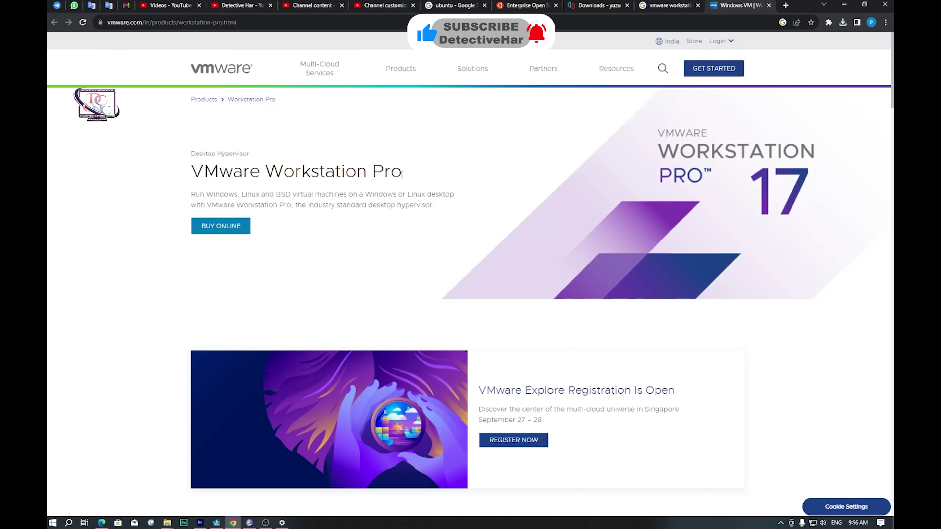
click(848, 4)
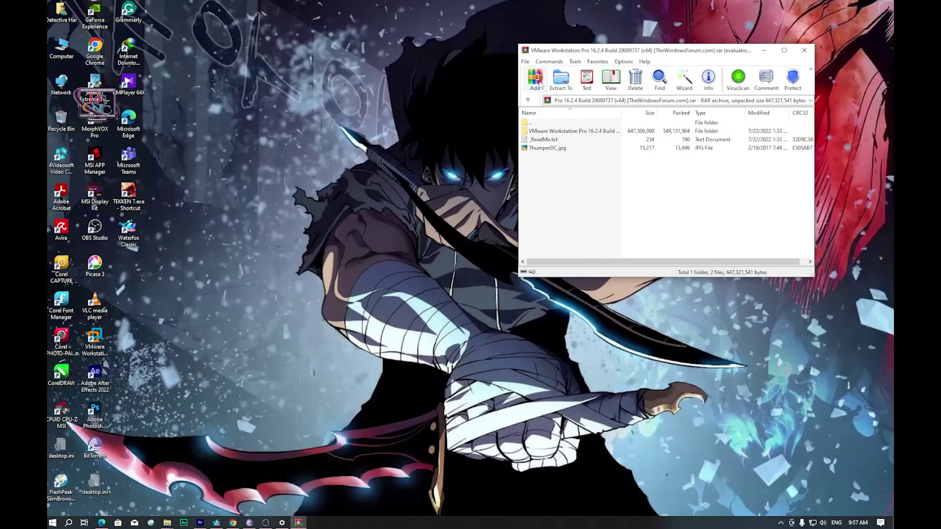
- Enter the VMware Workstation Pro 16.2.4 folder in the archive and select the installer .exe
click(547, 134)
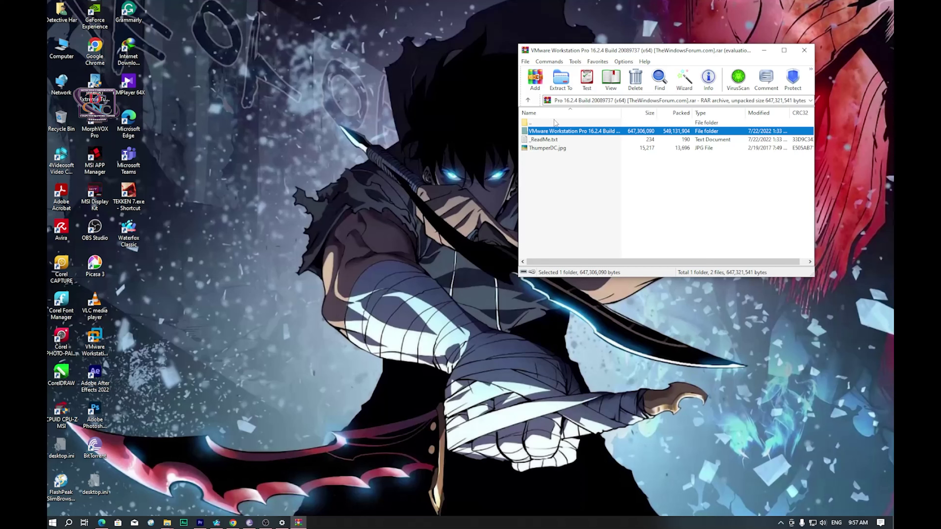
double_click(541, 132)
click(547, 149)
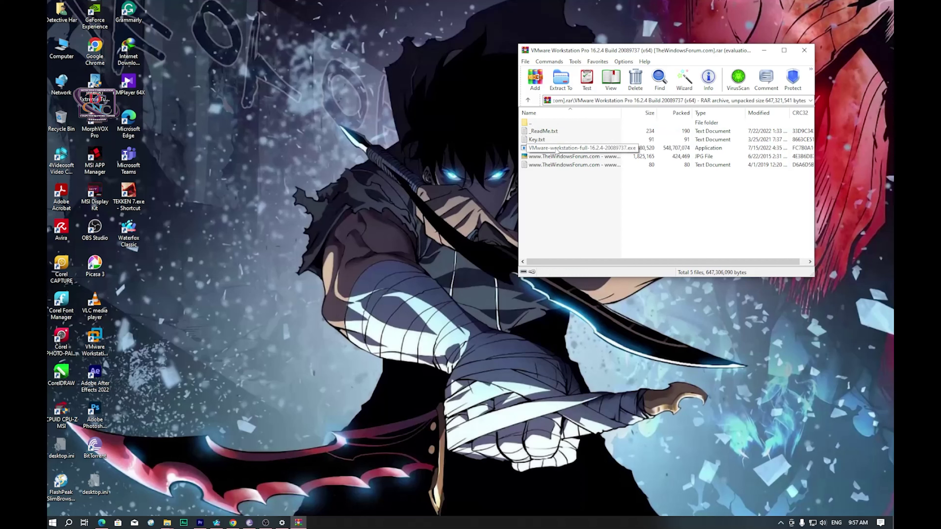
click(544, 140)
click(562, 149)
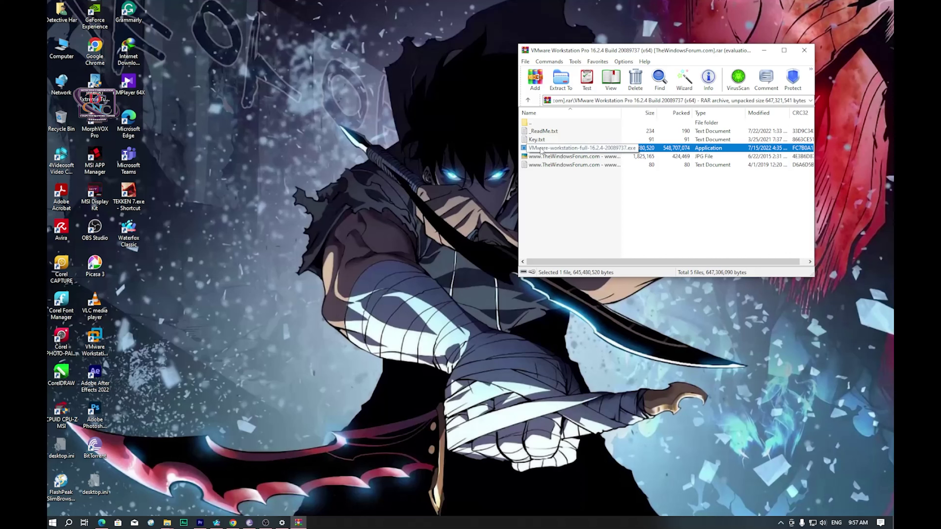
- Launch VMware Workstation Pro from its desktop shortcut and bring it in front of the Key.txt archive
click(541, 140)
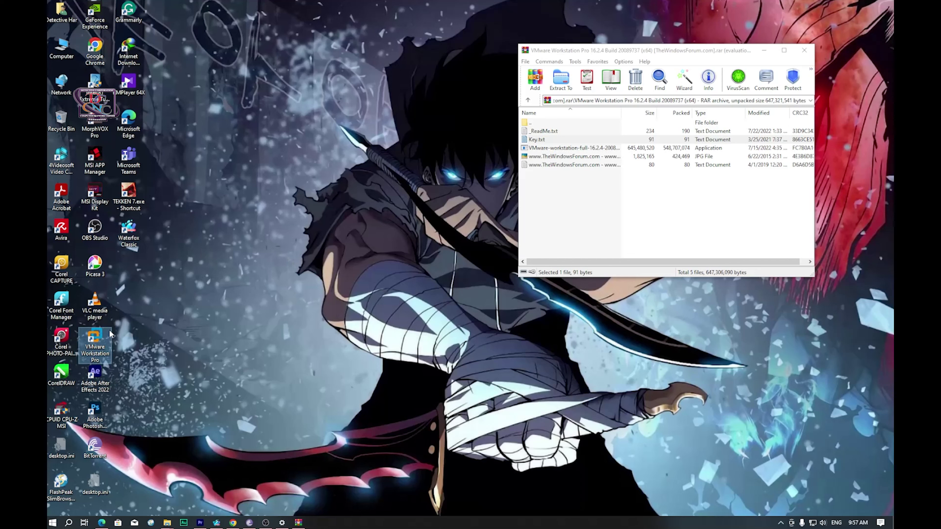
drag(177, 288, 85, 367)
drag(154, 323, 102, 341)
double_click(105, 342)
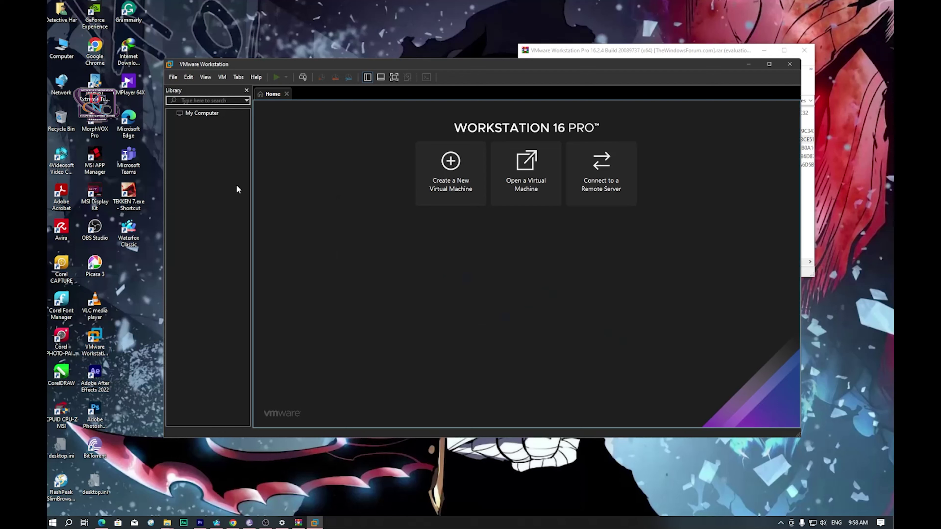
click(600, 54)
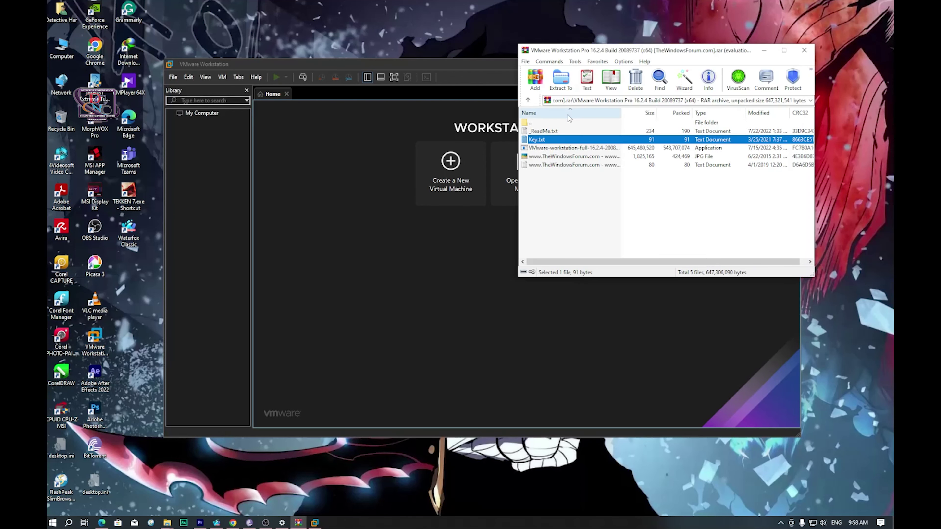
click(311, 155)
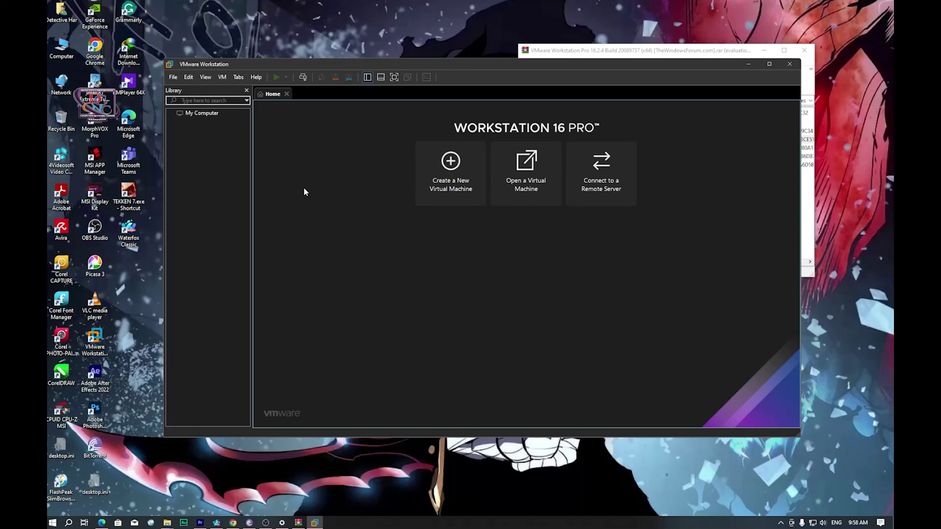
click(606, 47)
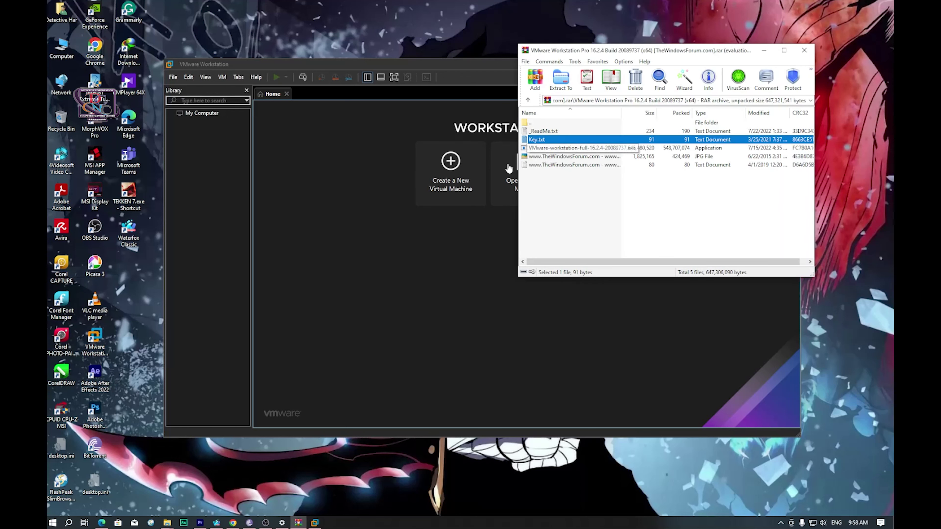
click(345, 140)
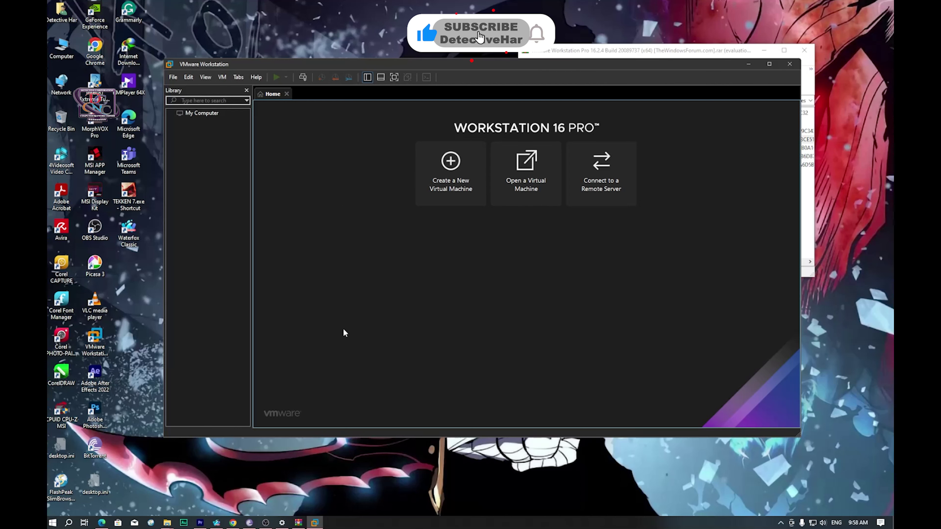
- Return to Chrome's ubuntu.com tab and go to the Get Ubuntu Desktop download page
click(233, 523)
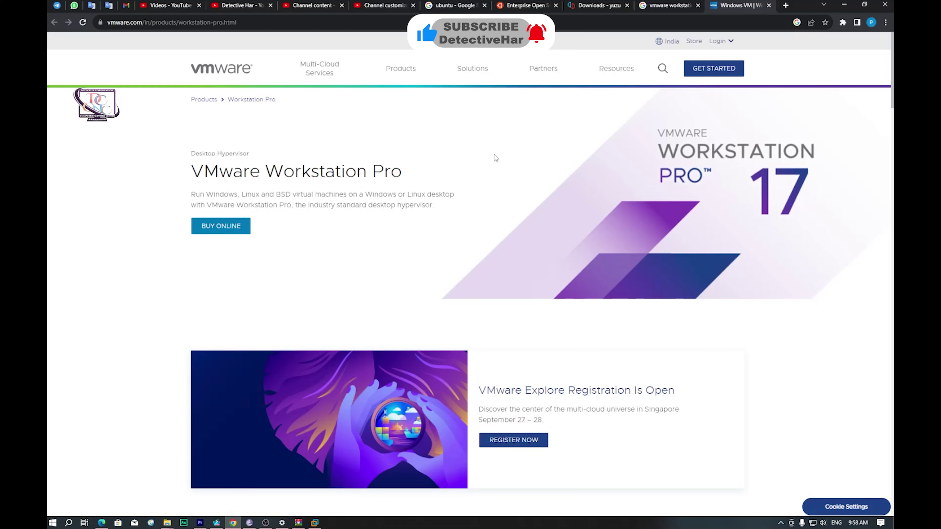
click(528, 4)
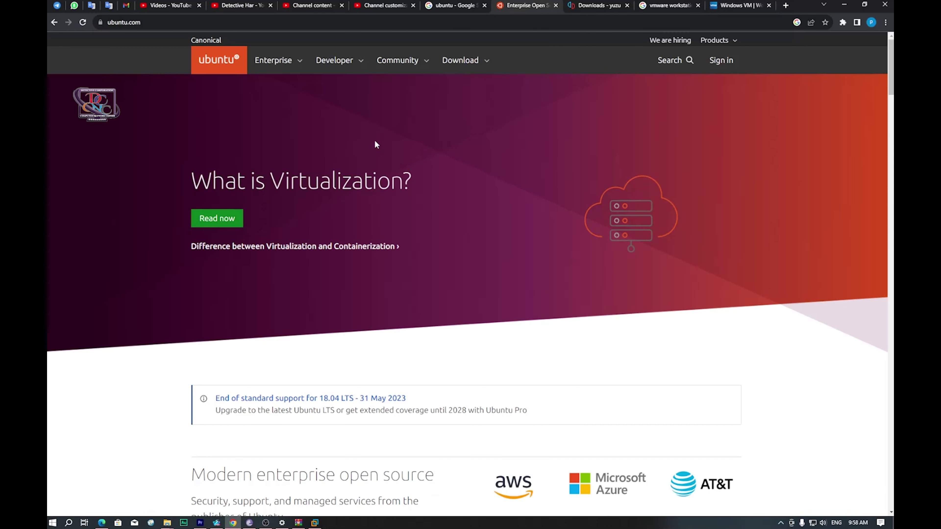
click(456, 6)
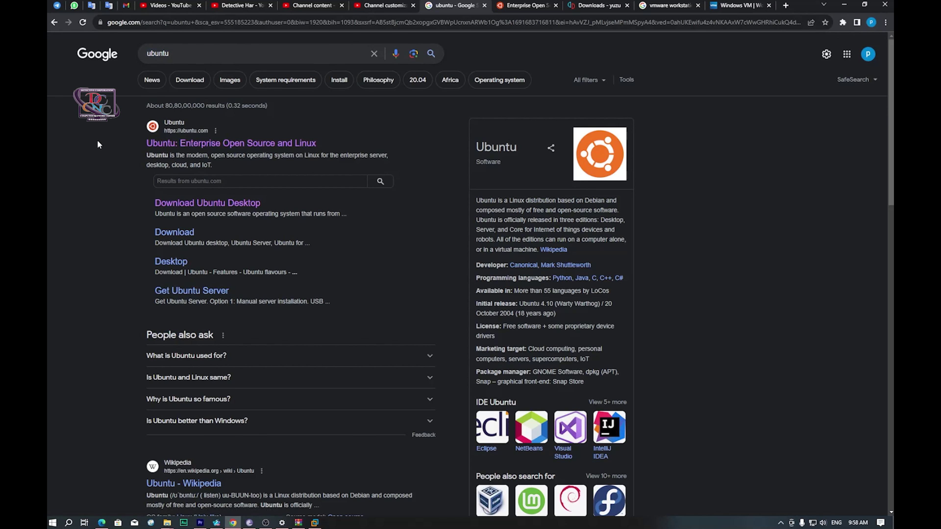
click(506, 3)
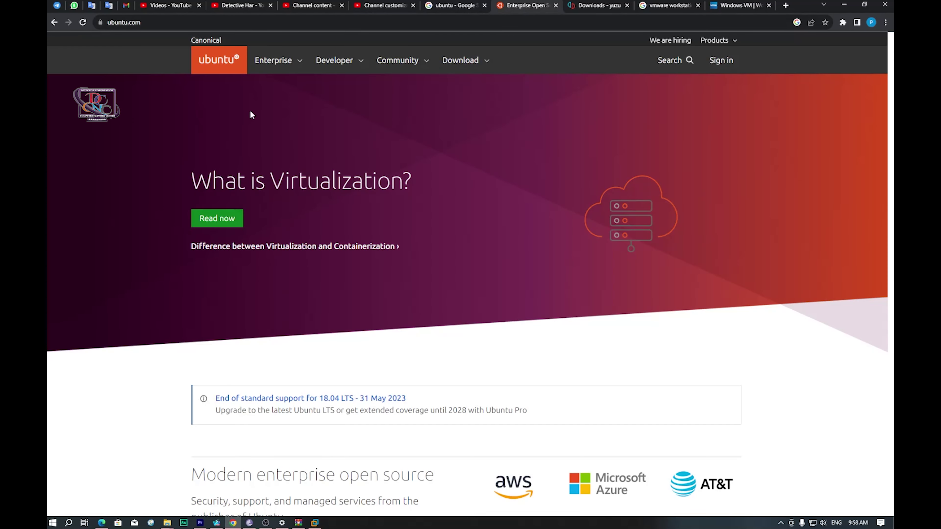
click(436, 5)
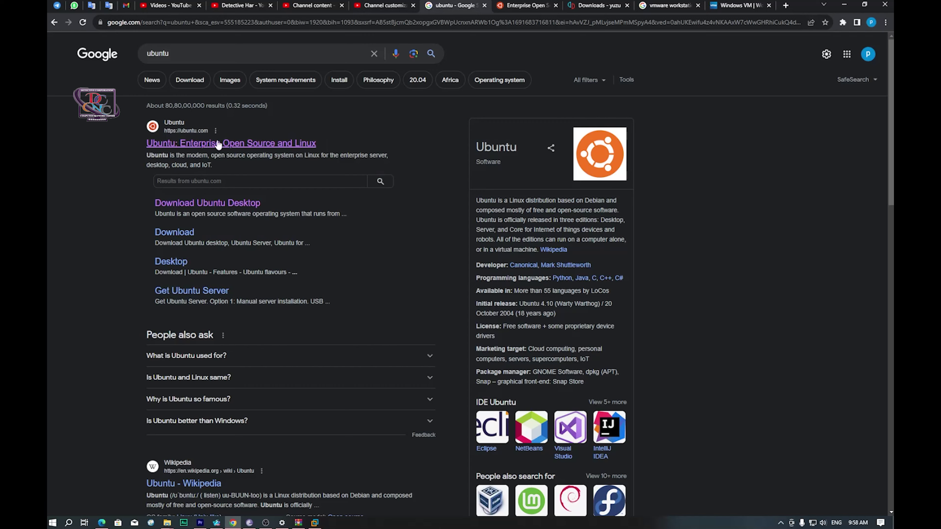
click(505, 3)
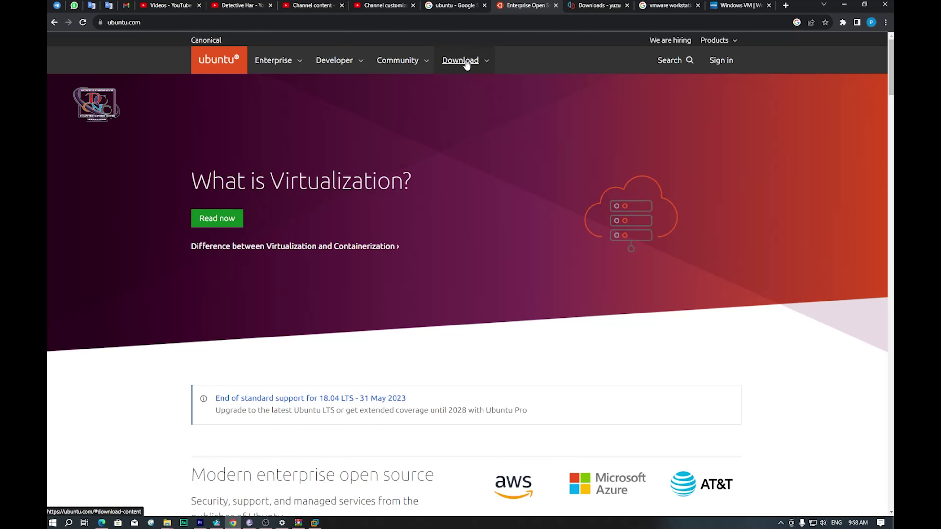
scroll(471, 65, down, 1)
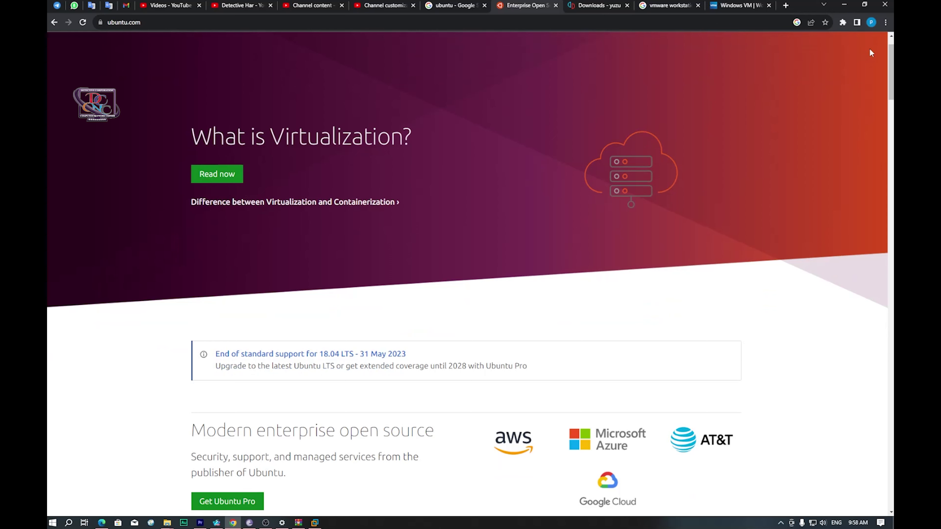
scroll(870, 53, up, 1)
click(454, 63)
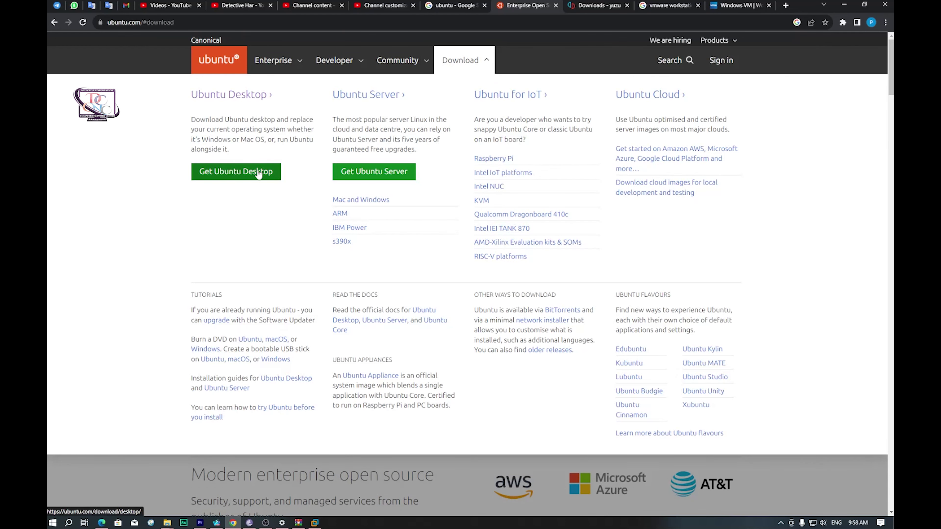
click(217, 172)
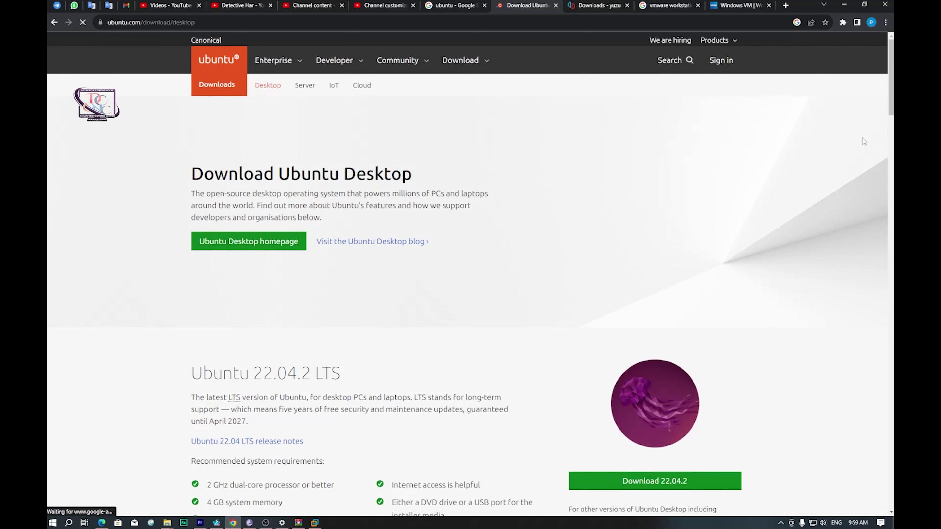
- Highlight the system requirements: dual-core processor, 4 GB memory and 25 GB disk space
drag(890, 73, 892, 120)
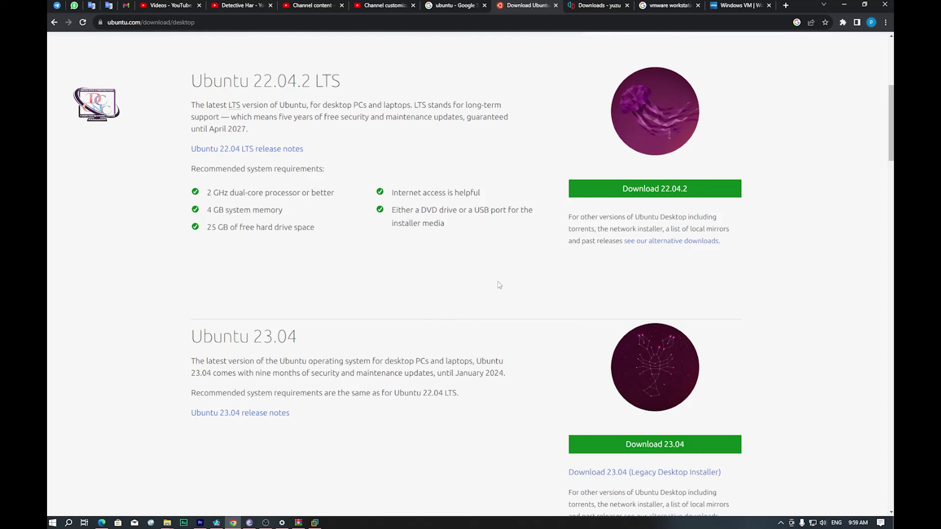
drag(209, 191, 232, 192)
click(211, 193)
drag(304, 196, 322, 196)
click(333, 195)
drag(228, 193, 245, 193)
drag(239, 210, 208, 210)
click(242, 211)
drag(229, 228, 209, 229)
click(238, 227)
- Download the Ubuntu 22.04.2 LTS desktop ISO into the Downloads folder
drag(459, 394, 386, 389)
click(573, 399)
click(669, 192)
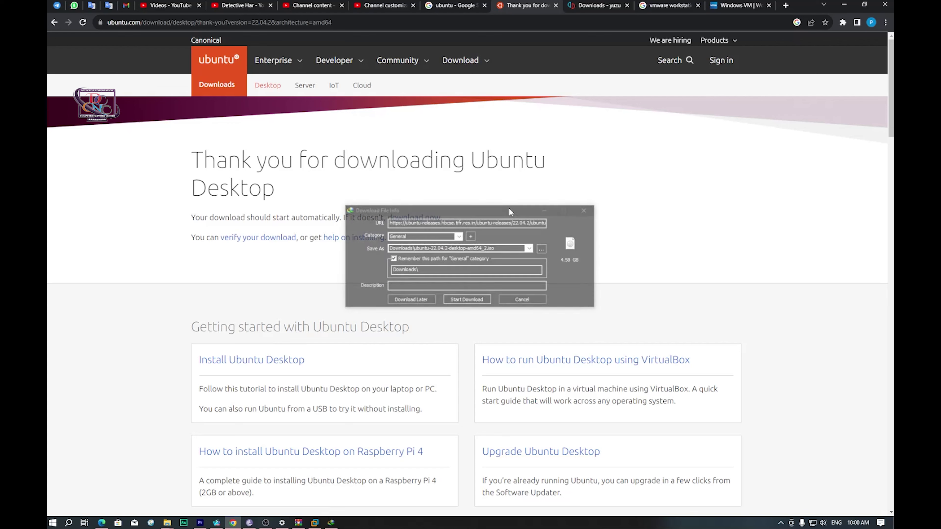
click(464, 301)
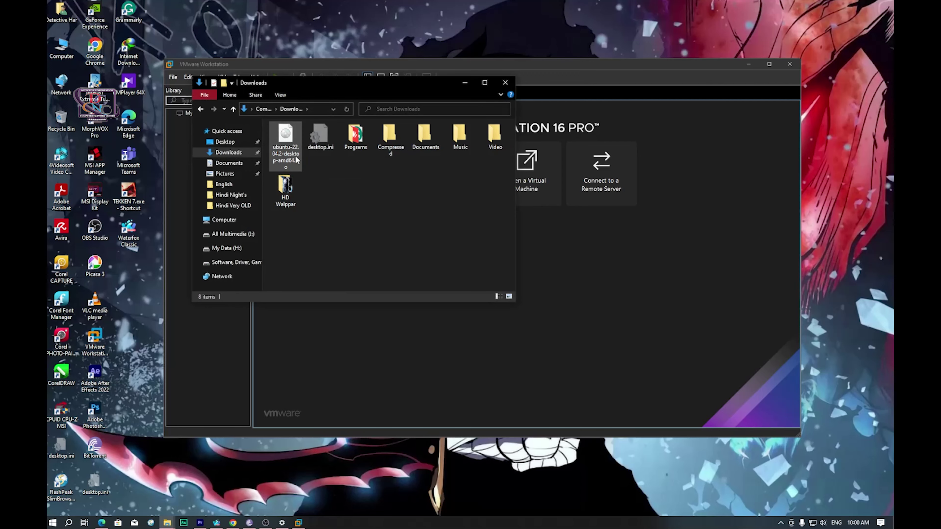
- Arrange the Downloads and VMware windows and select ubuntu-22.04.2-desktop-amd64.iso
drag(290, 80, 304, 9)
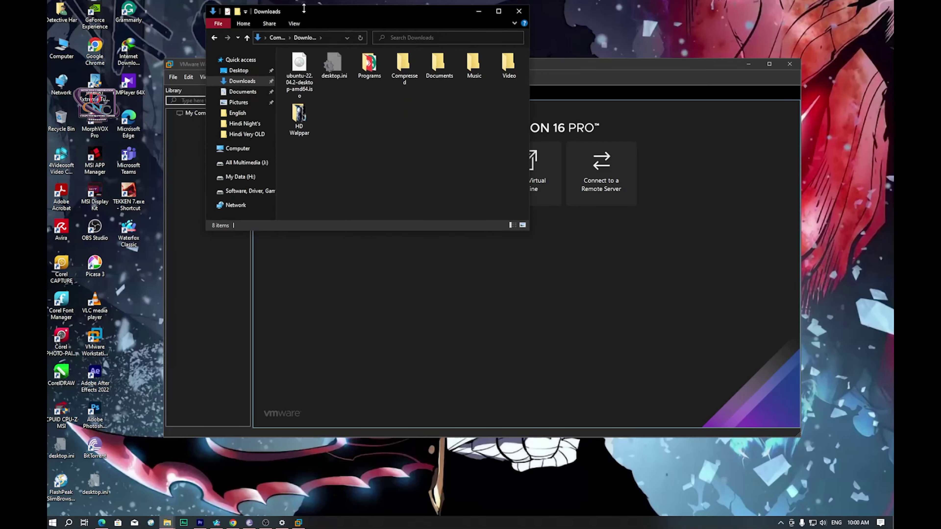
click(299, 67)
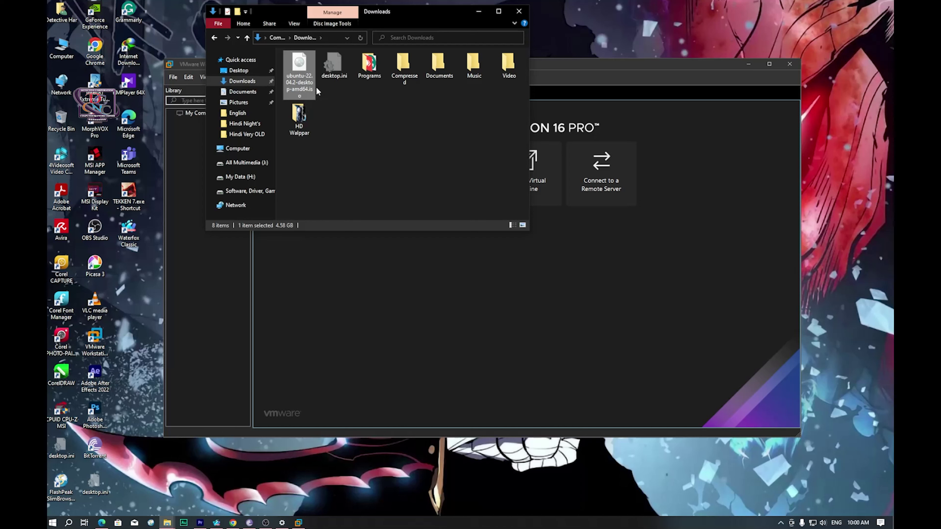
click(350, 99)
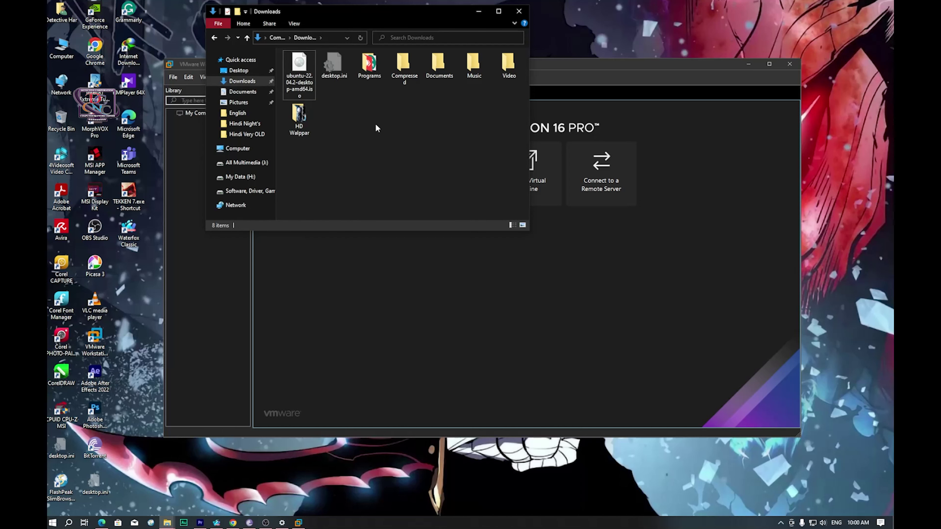
click(380, 274)
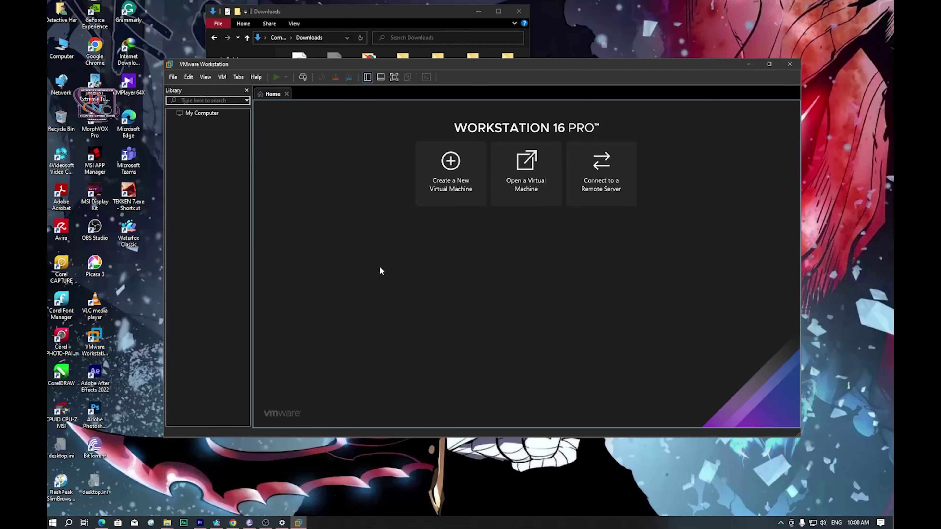
drag(499, 66, 537, 118)
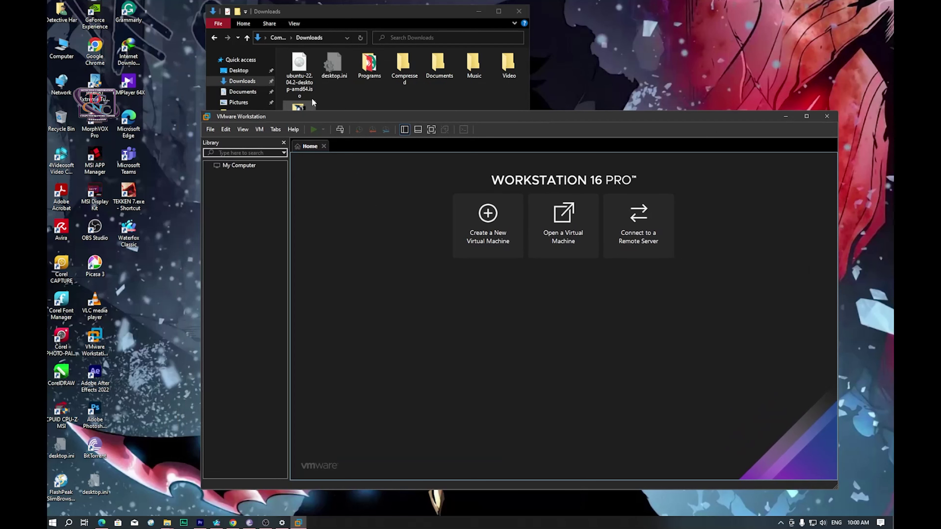
click(303, 72)
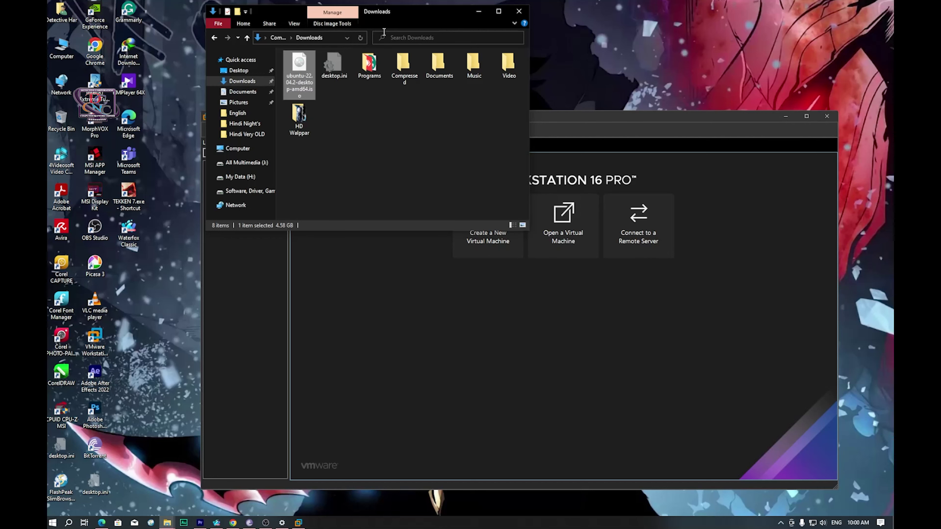
- Move Explorer aside and start a new virtual machine in VMware Workstation
drag(398, 17, 328, 14)
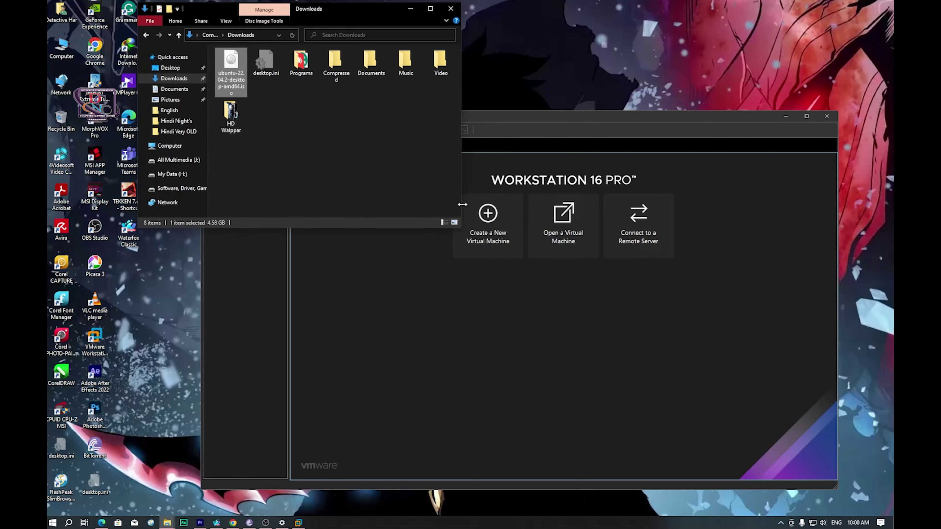
click(488, 213)
click(478, 217)
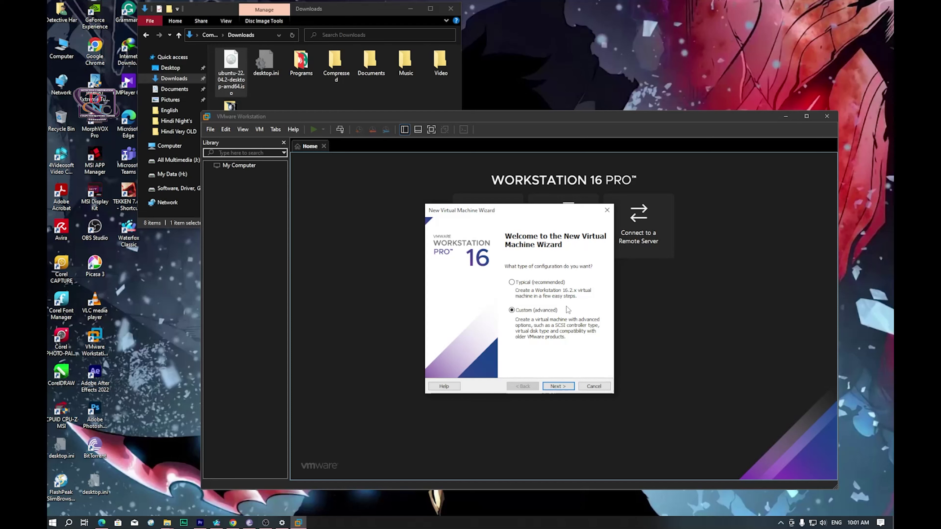
- Proceed with Custom setup and keep Workstation 16.2.x hardware compatibility
click(557, 387)
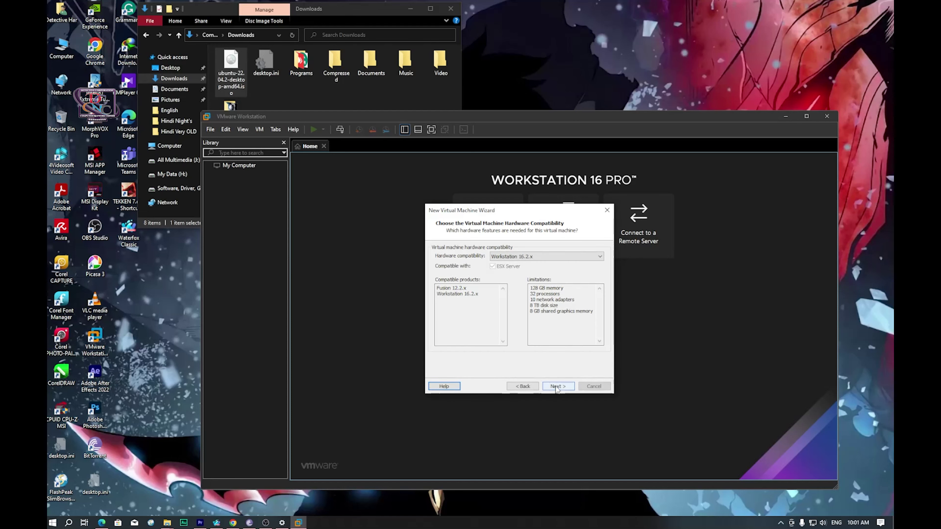
click(535, 256)
click(519, 263)
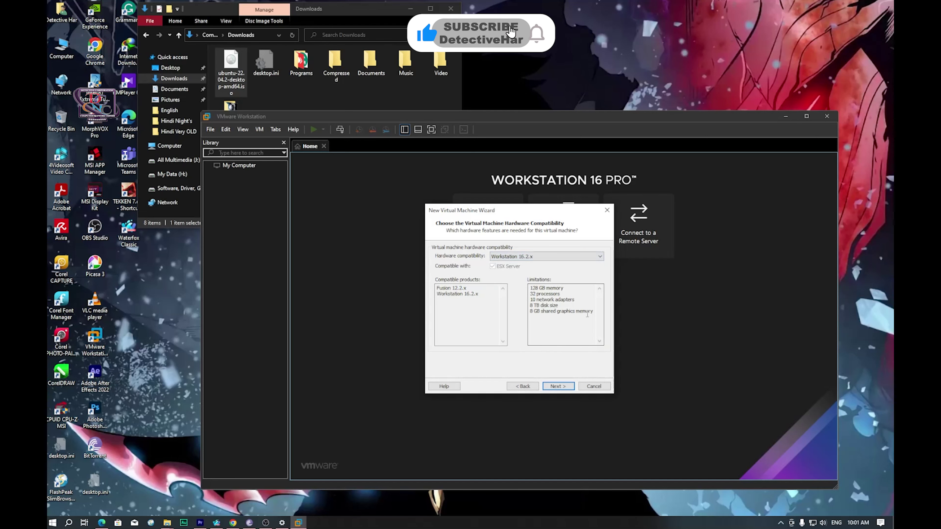
drag(594, 312, 530, 288)
click(545, 256)
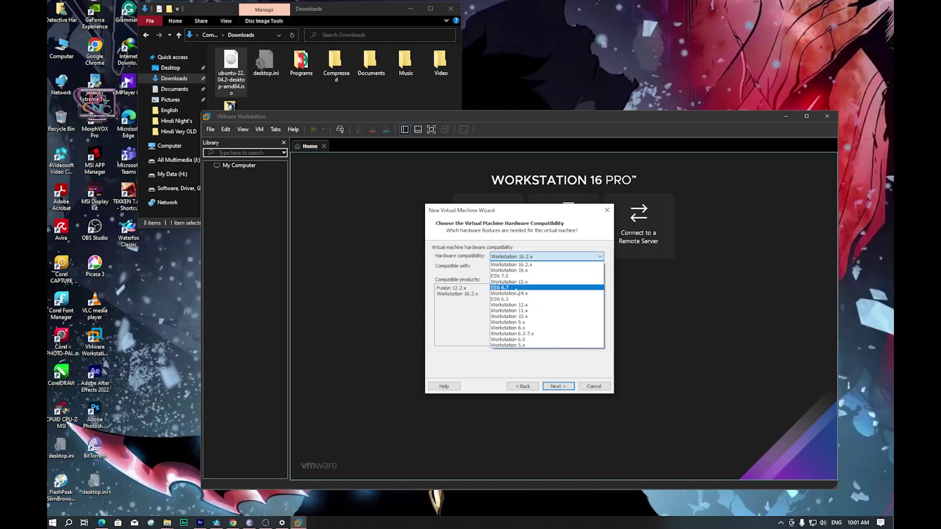
click(530, 238)
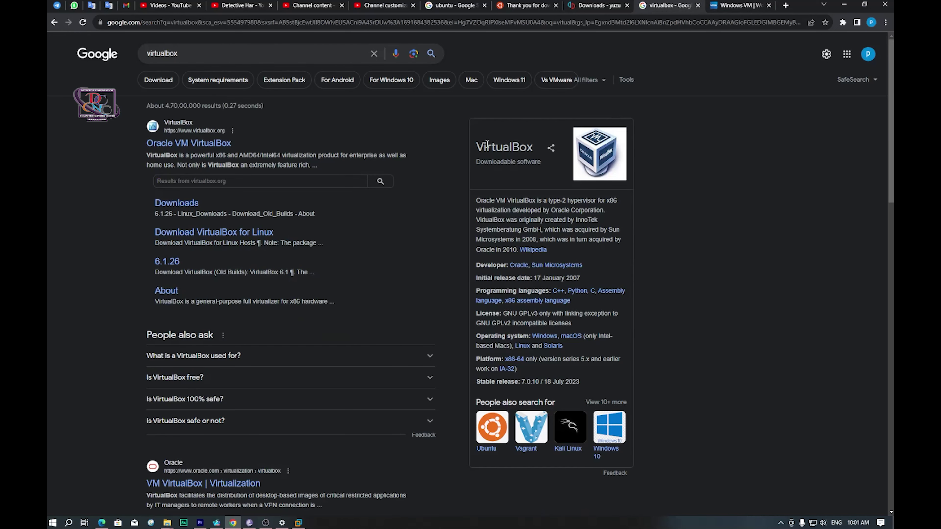
- Leave the browser, confirm Workstation 16.2.x compatibility, and continue to guest OS installation
drag(478, 146, 534, 150)
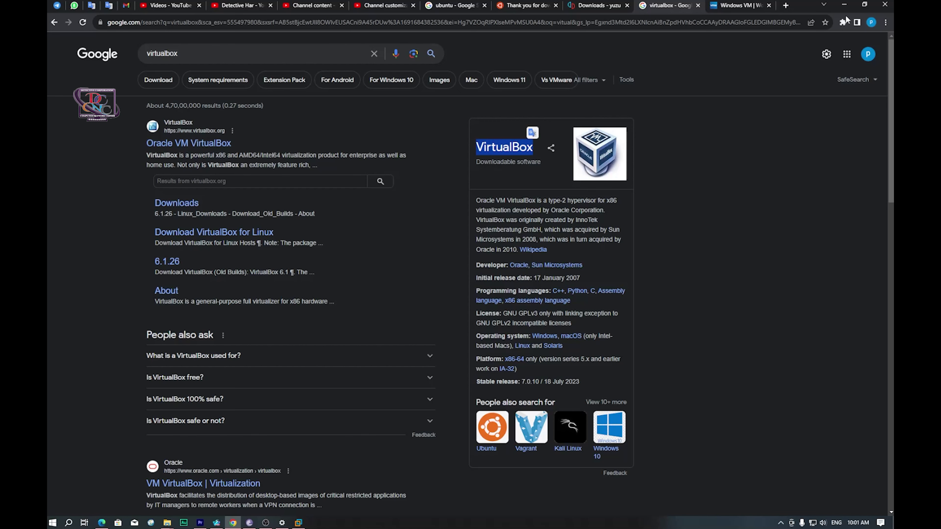
click(844, 4)
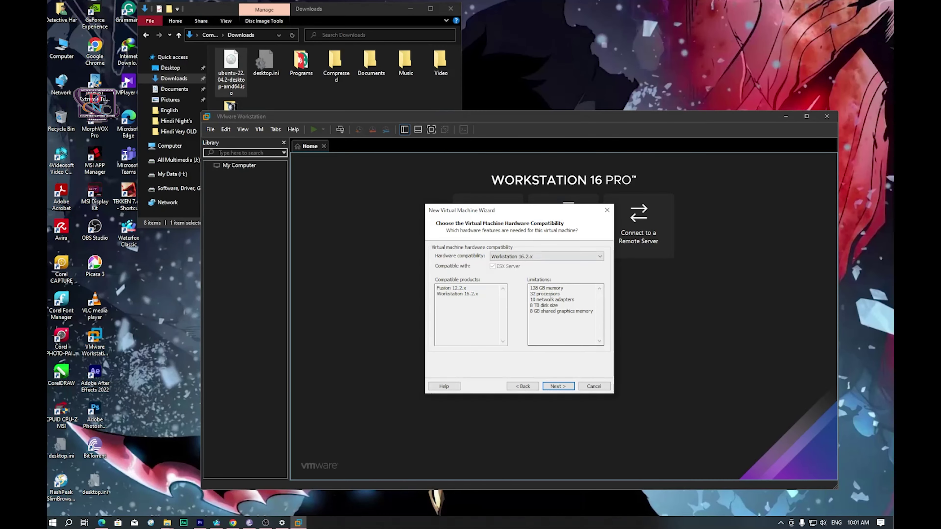
click(510, 257)
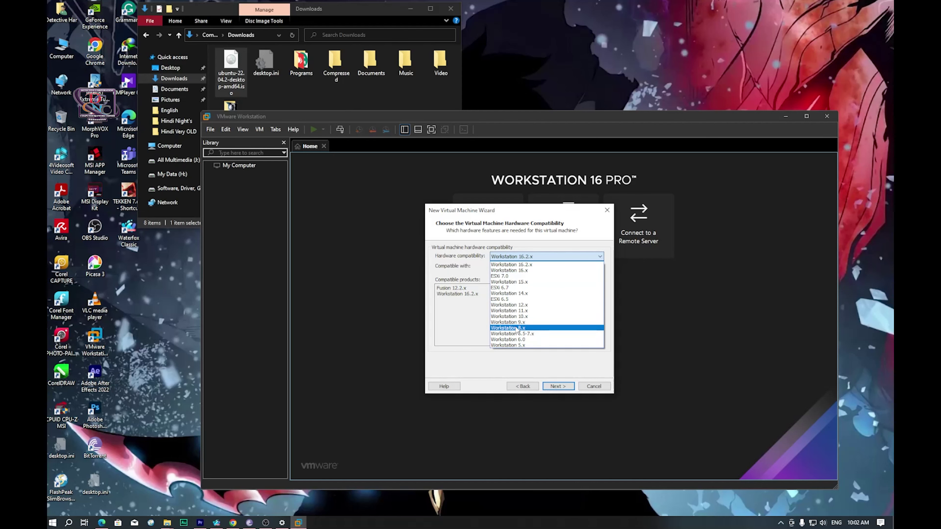
click(475, 265)
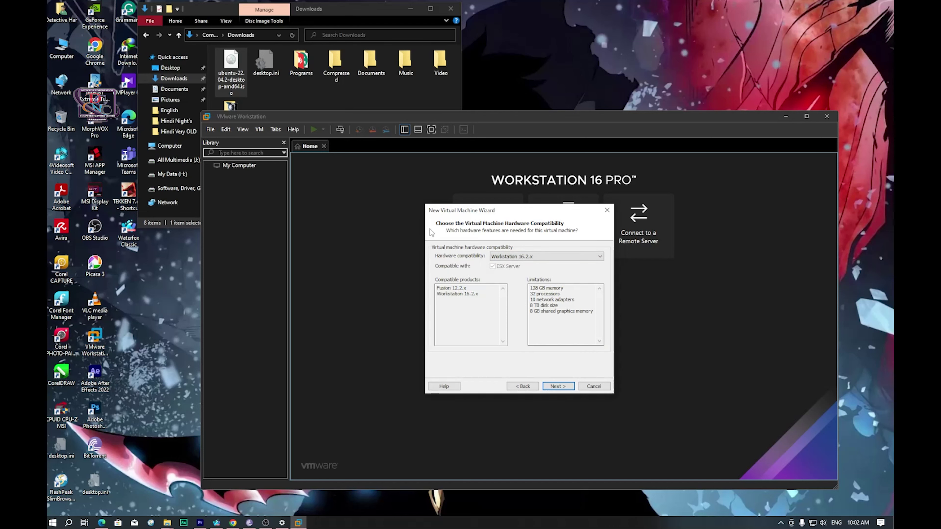
key(alt+Tab)
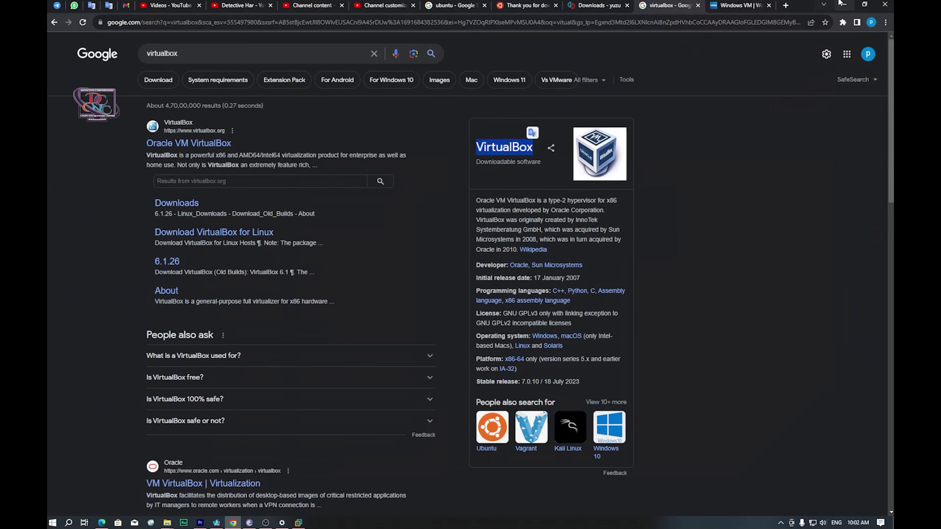
key(alt+Tab)
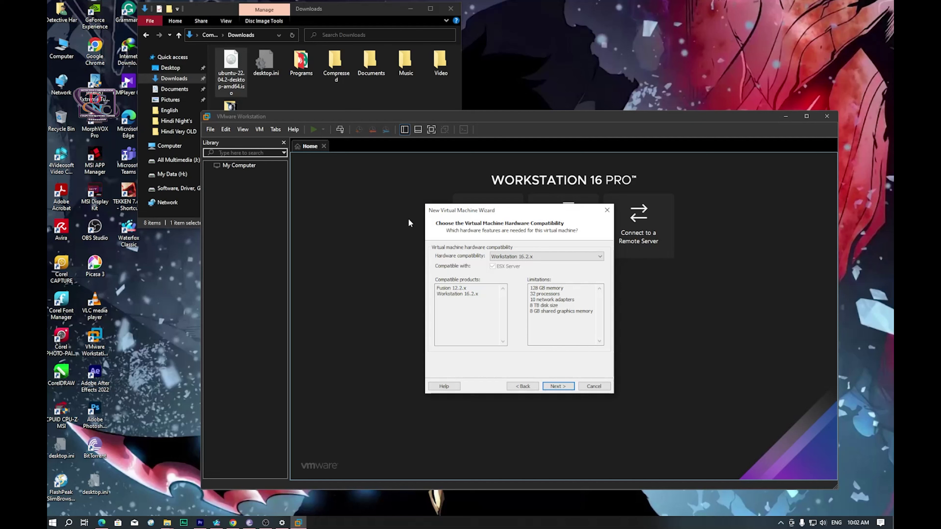
click(544, 256)
click(514, 273)
click(517, 256)
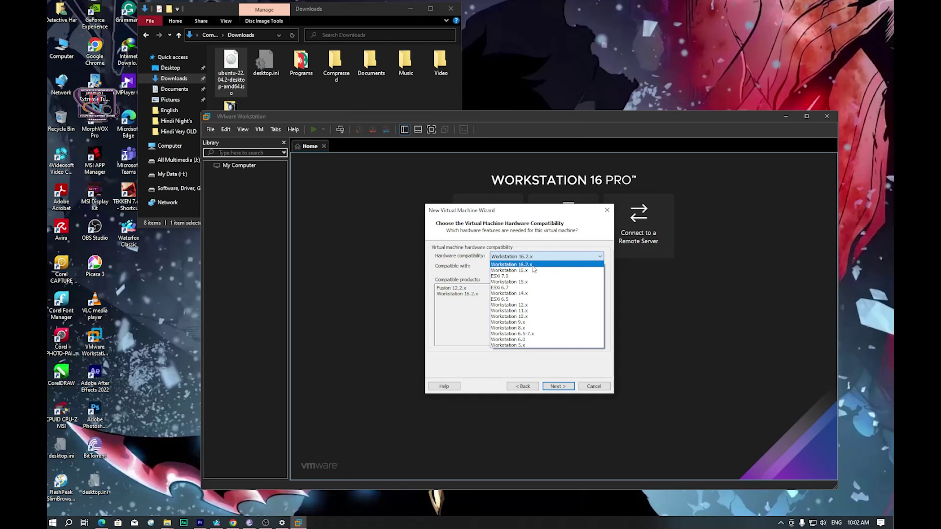
click(514, 264)
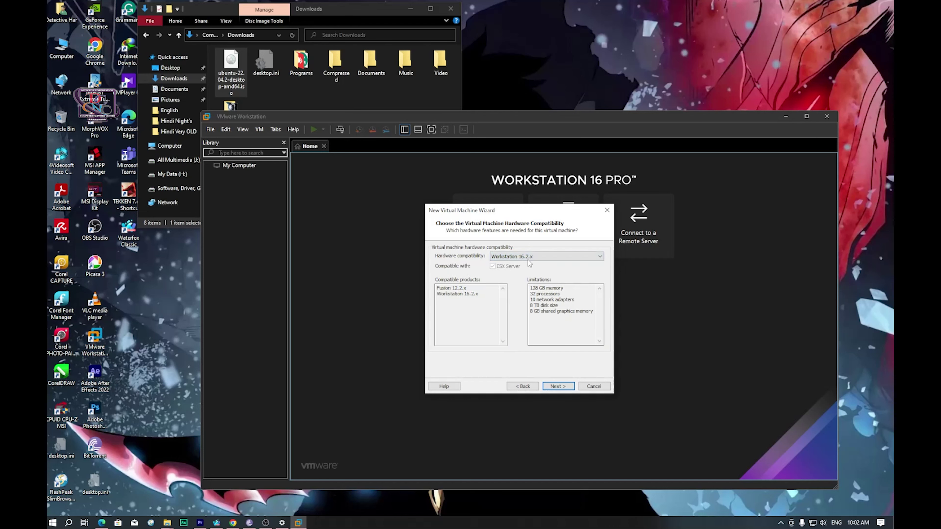
click(559, 386)
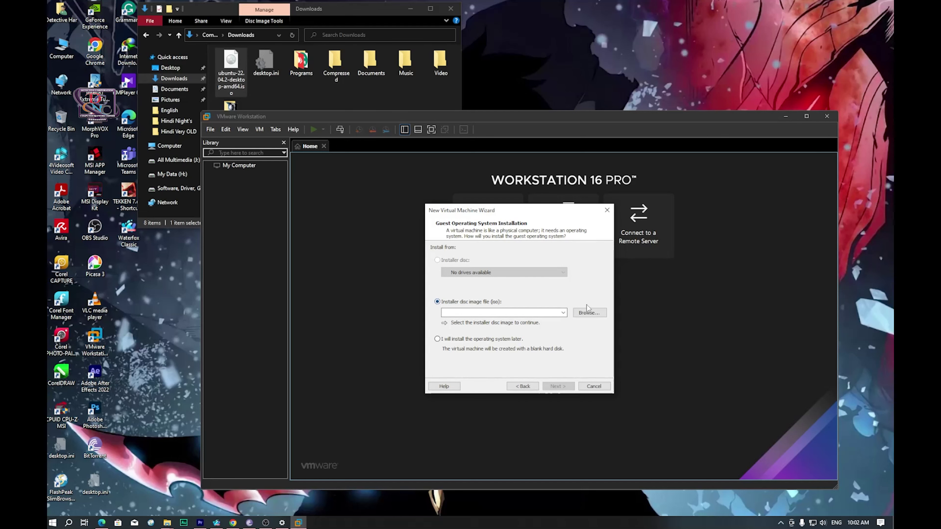
- Use Downloads\ubuntu-22.04.2-desktop-amd64.iso as the installer disc image and continue
click(589, 311)
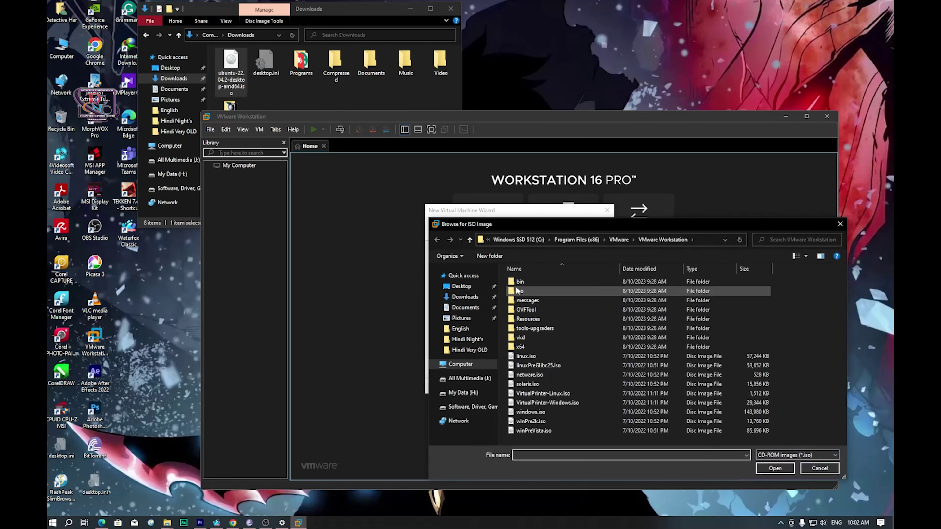
click(465, 297)
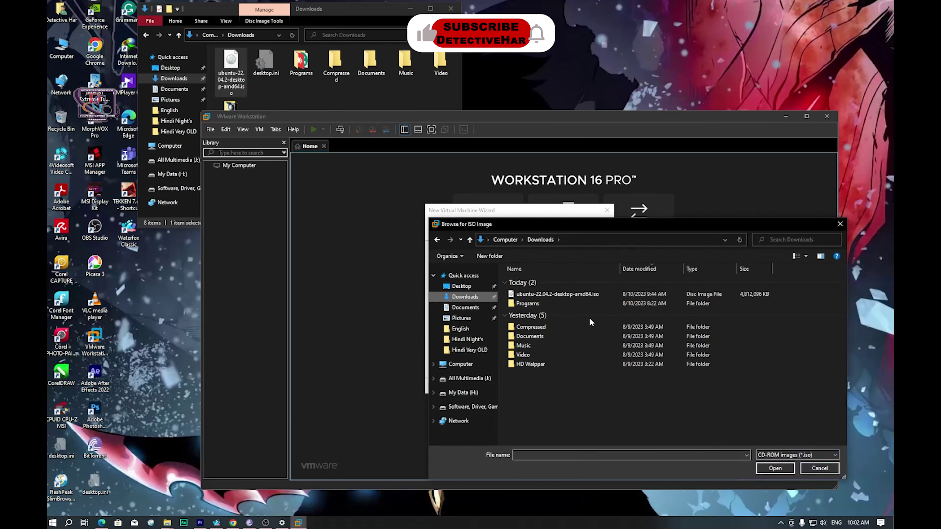
click(557, 295)
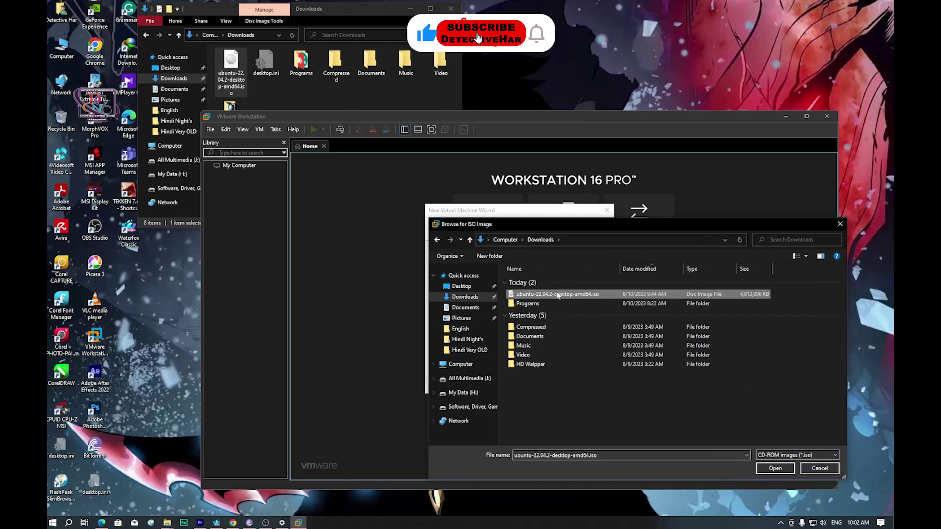
click(774, 467)
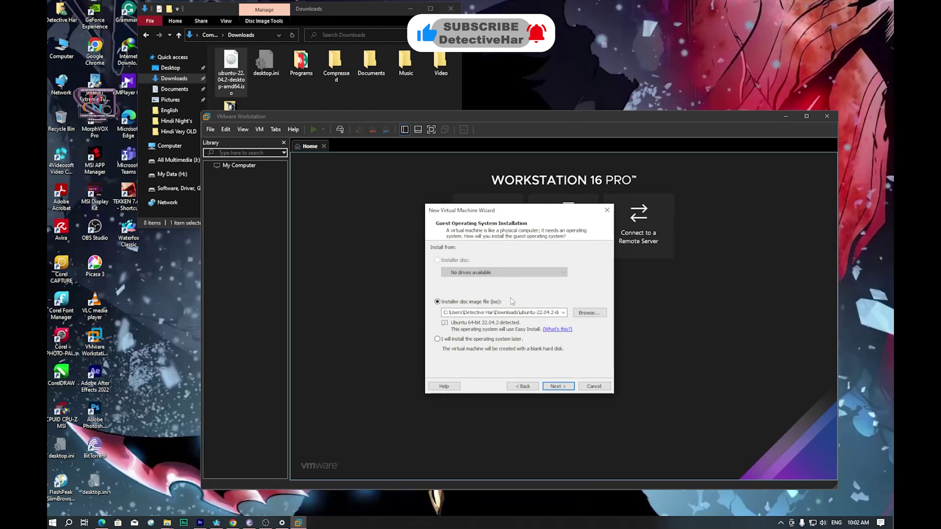
click(557, 382)
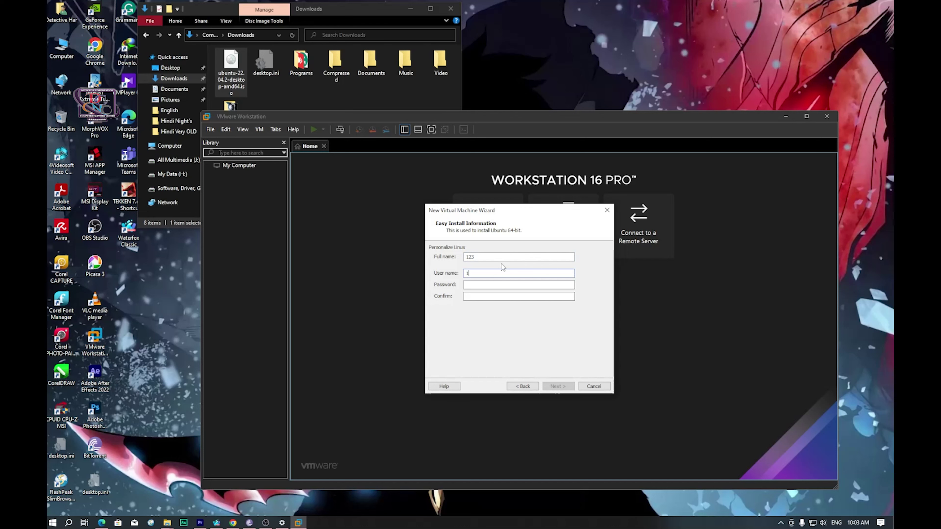
- Enter the account password, correct the rejected user name, and continue to VM naming
key(Tab)
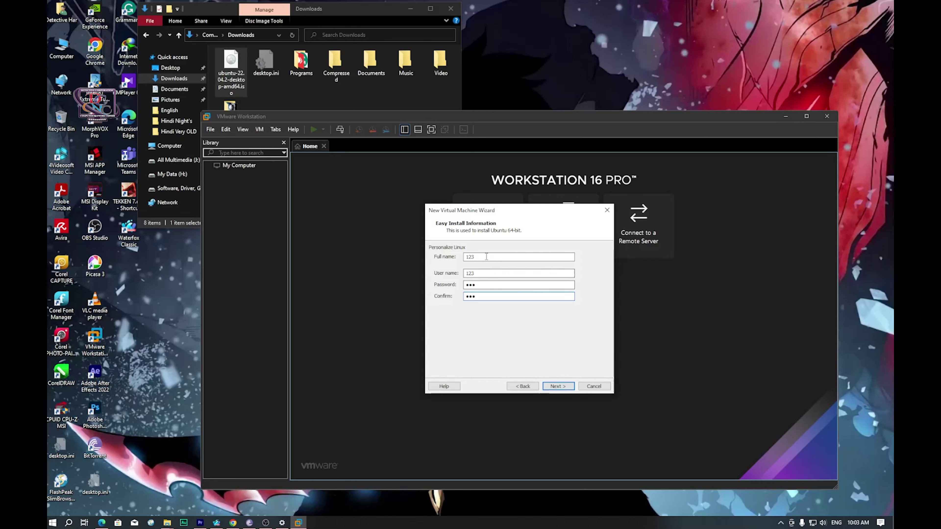
click(558, 386)
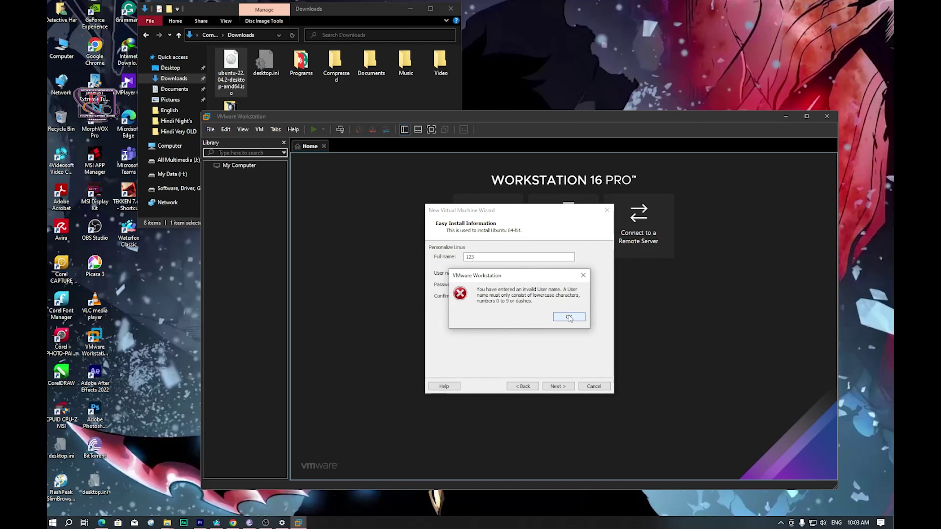
click(569, 317)
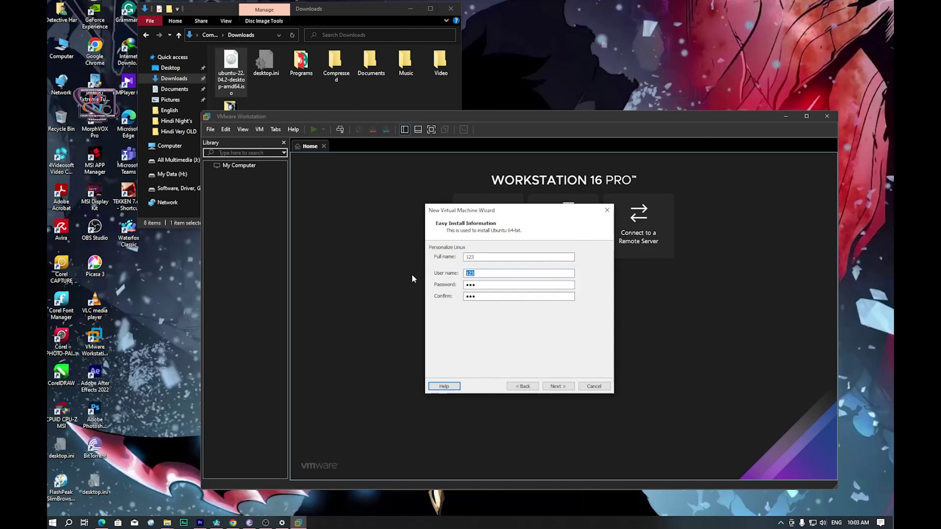
key(shift+Tab)
click(560, 386)
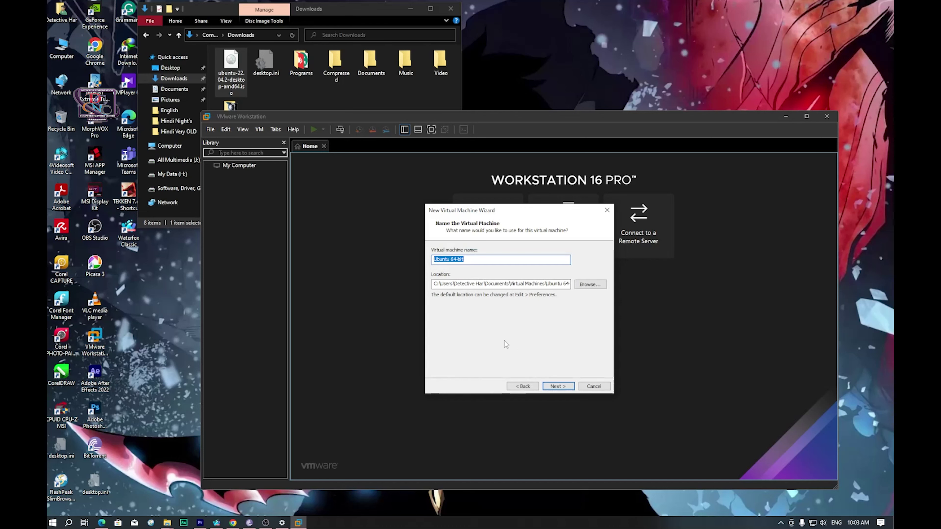
click(471, 259)
drag(486, 285, 506, 283)
- Open a File Explorer window and move the Documents window aside
double_click(61, 46)
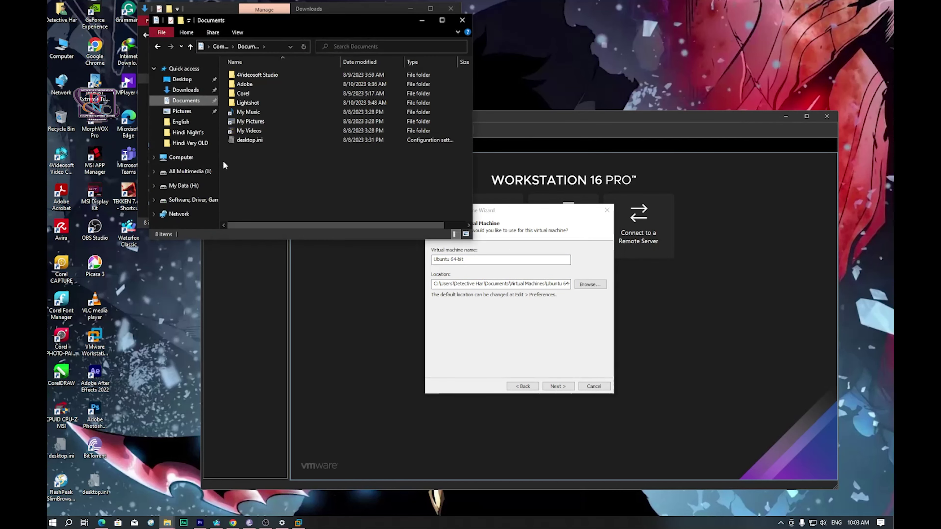
drag(326, 23, 255, 150)
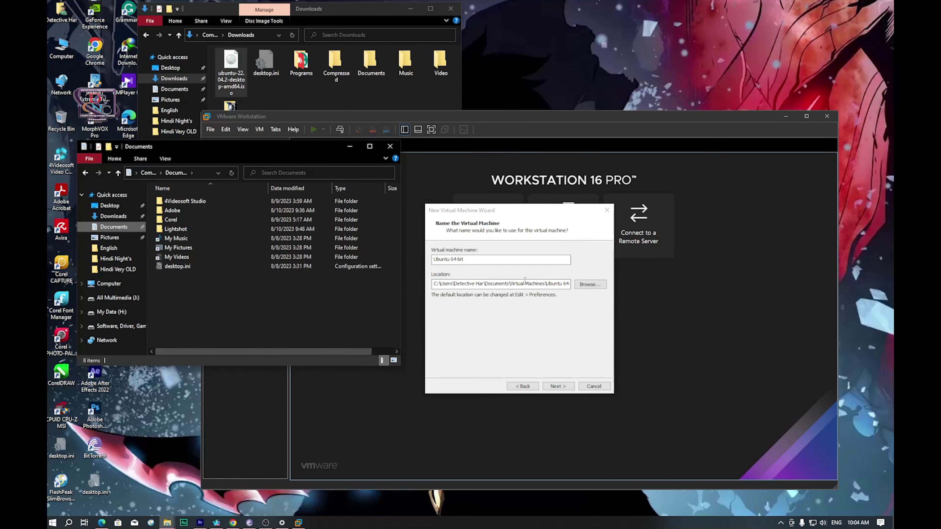
drag(546, 283, 576, 285)
click(189, 298)
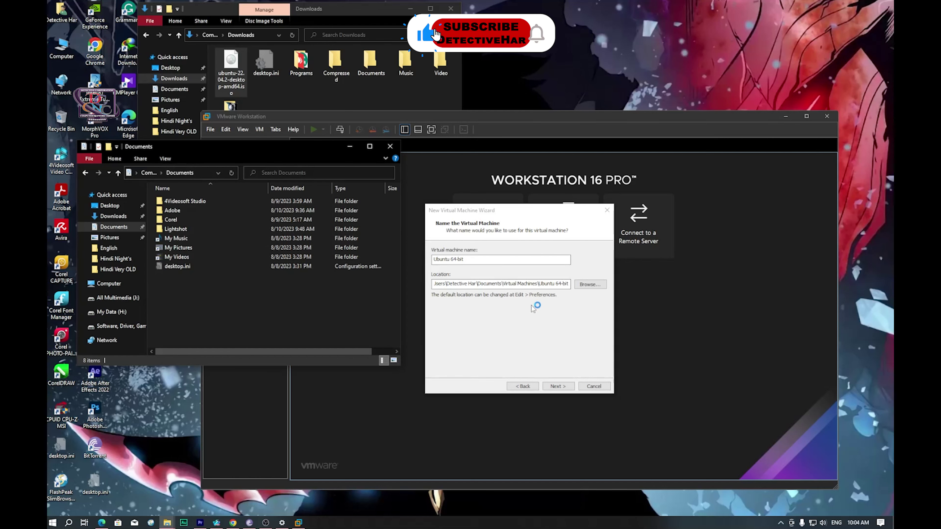
- Open the Computer view listing drives and place it beside the VMware wizard
click(63, 48)
double_click(64, 48)
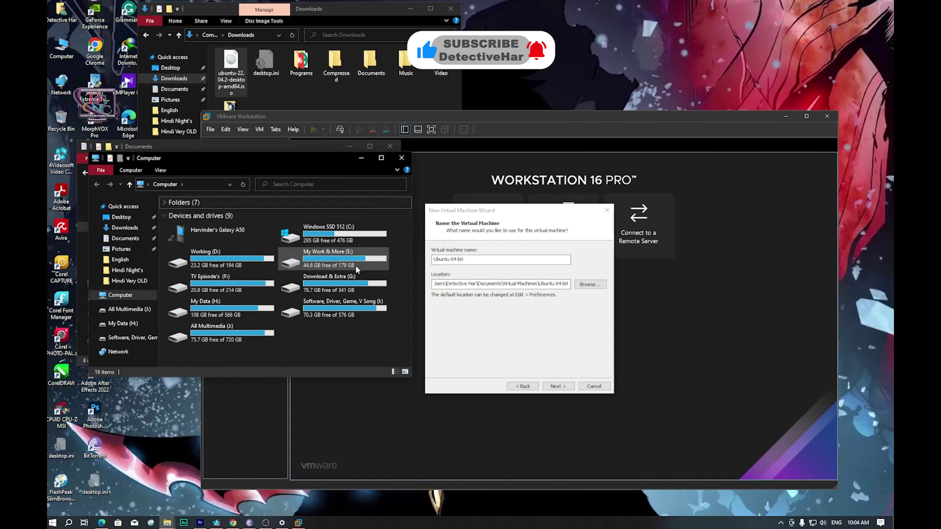
click(320, 238)
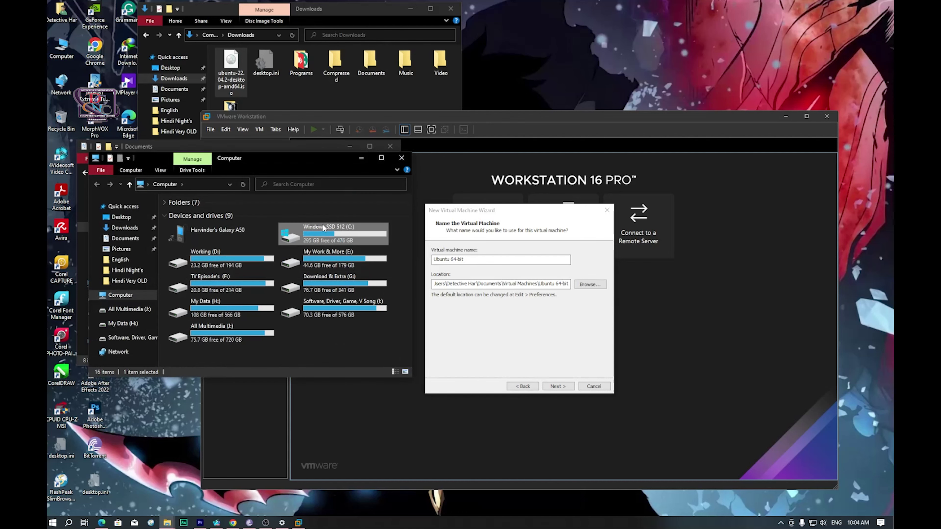
drag(325, 161, 353, 261)
click(500, 298)
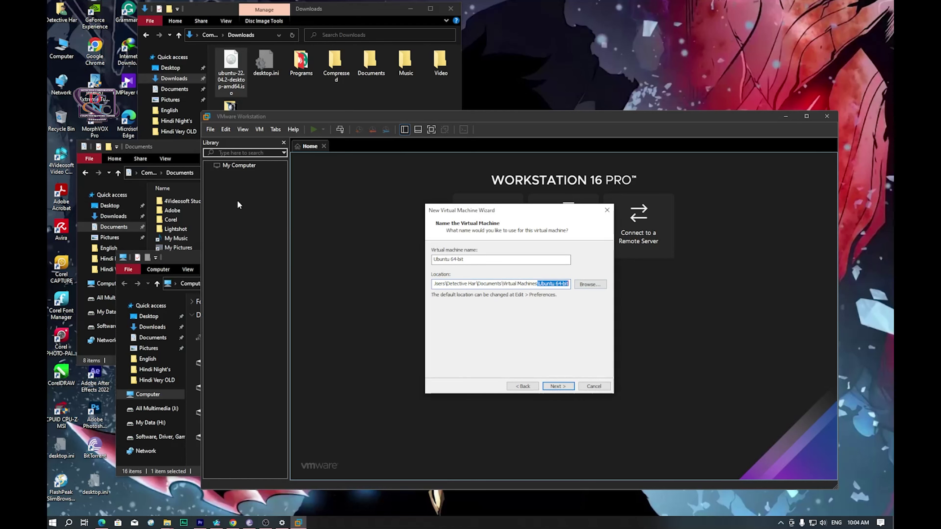
click(186, 258)
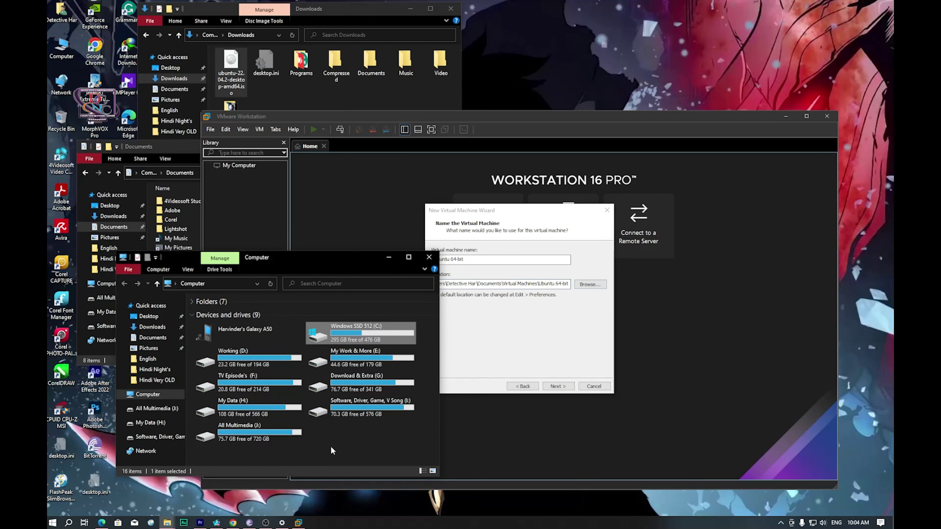
- Create a new folder named Ubuntu on the Working (D:) drive
click(233, 365)
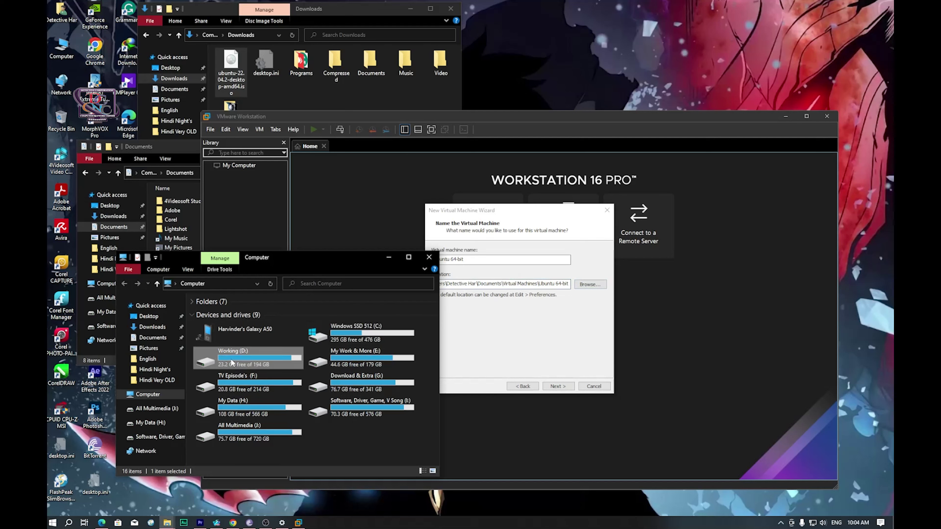
double_click(248, 356)
right_click(243, 418)
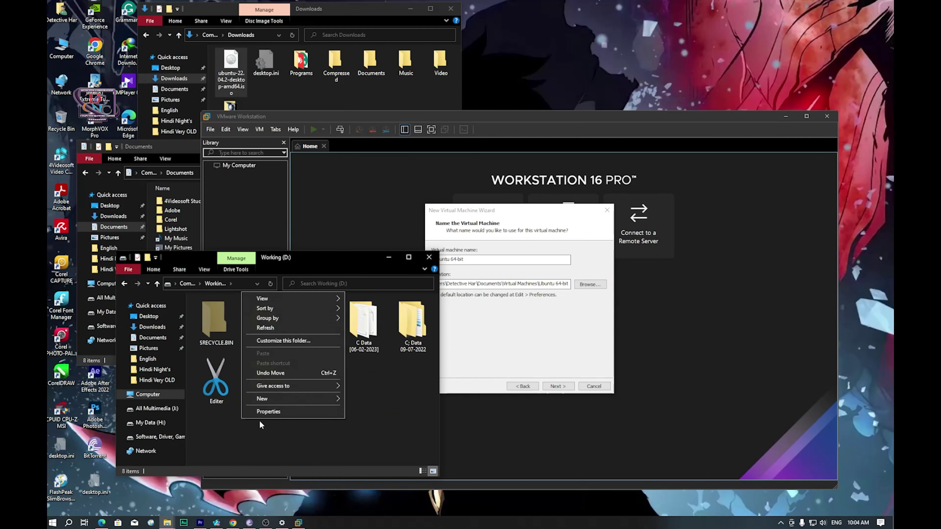
mouse_move(279, 400)
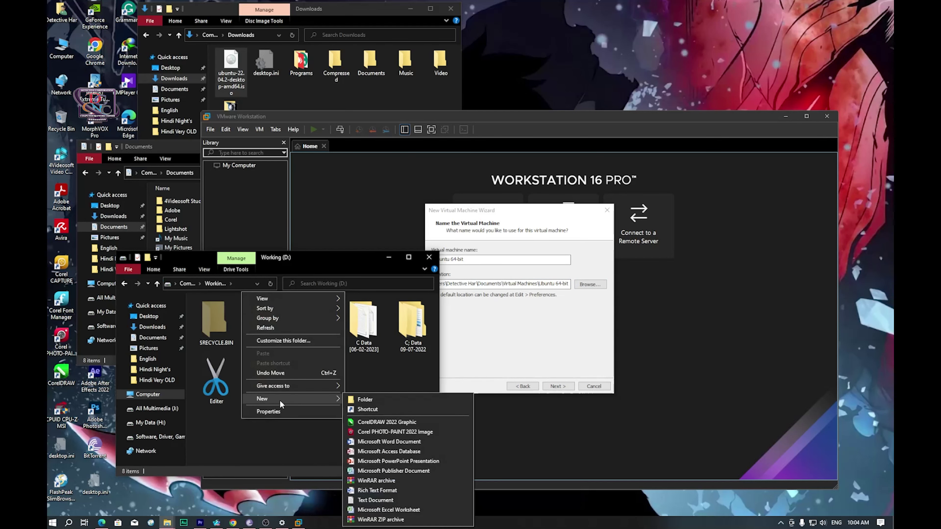
click(377, 402)
text(Ubuntu)
click(385, 378)
- Check the empty Ubuntu folder, then return to the new virtual machine wizard
double_click(368, 374)
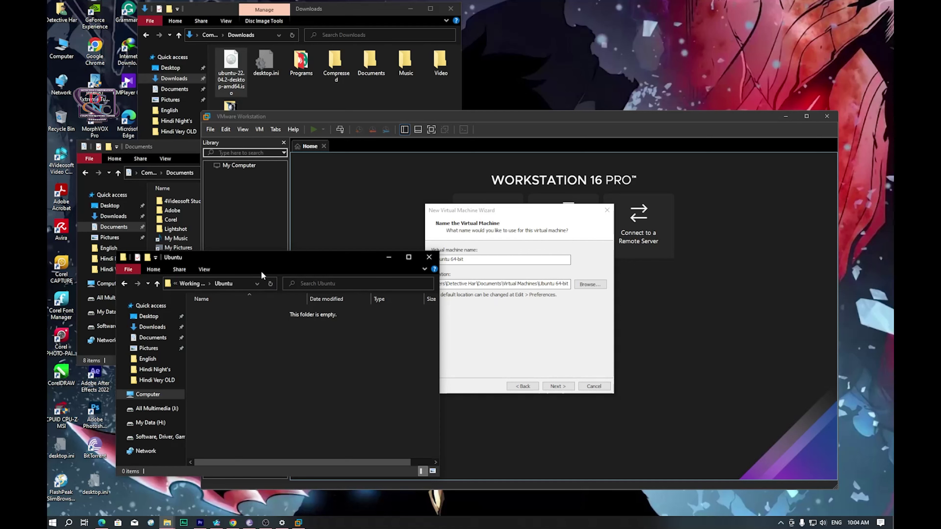
click(124, 283)
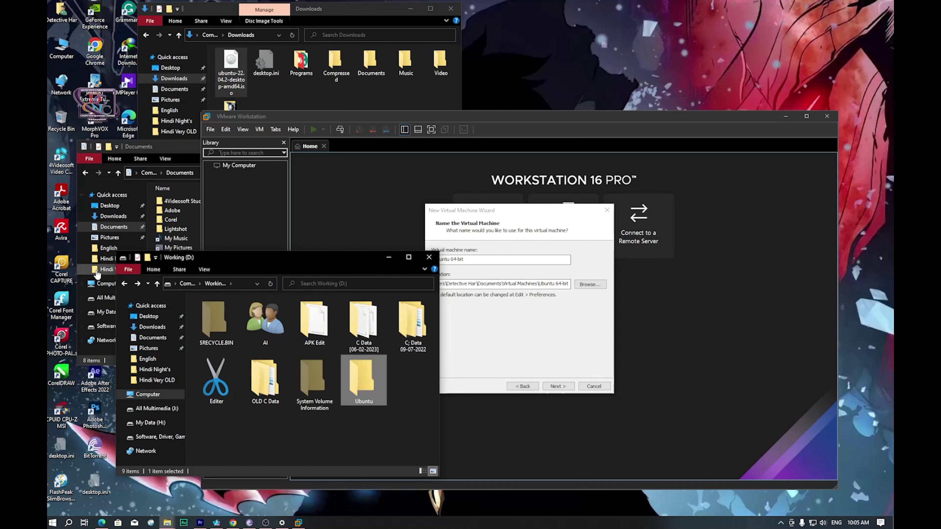
click(124, 284)
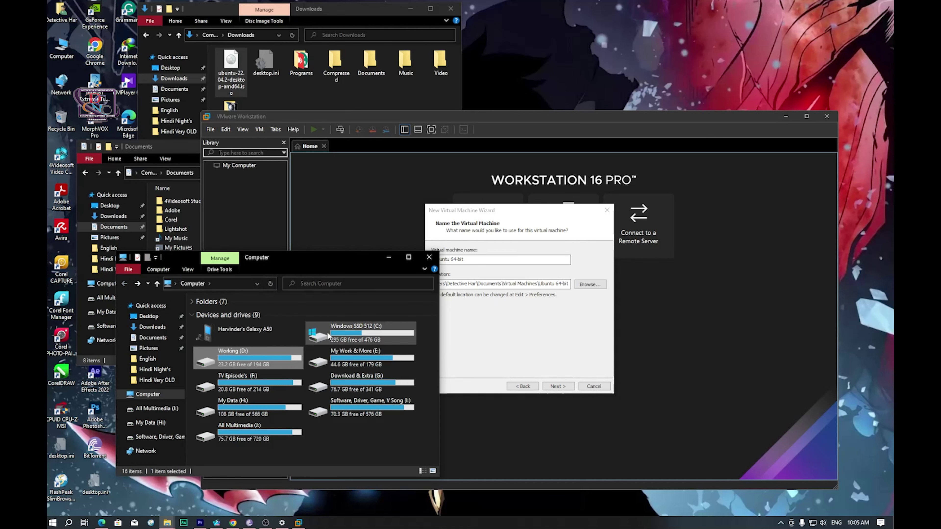
click(496, 319)
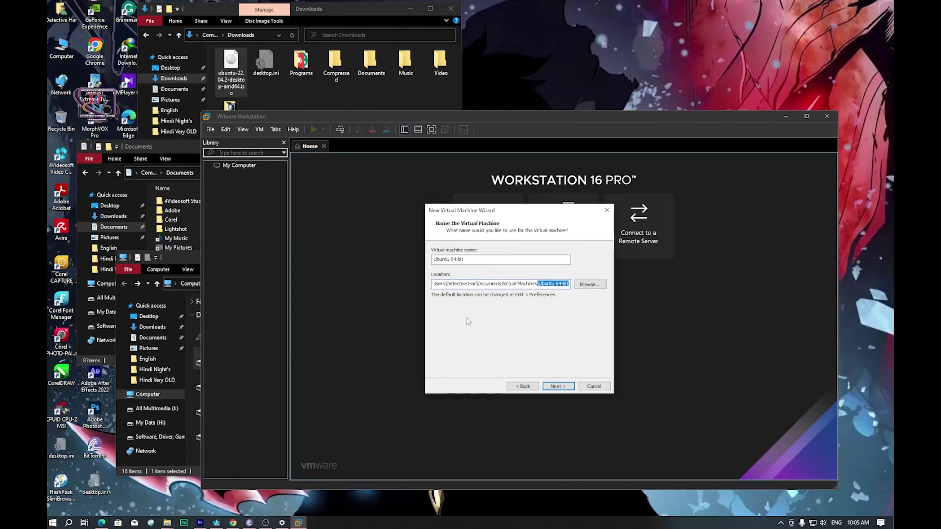
- Pick the Ubuntu folder on Working (D:) as the VM location, then continue
click(584, 285)
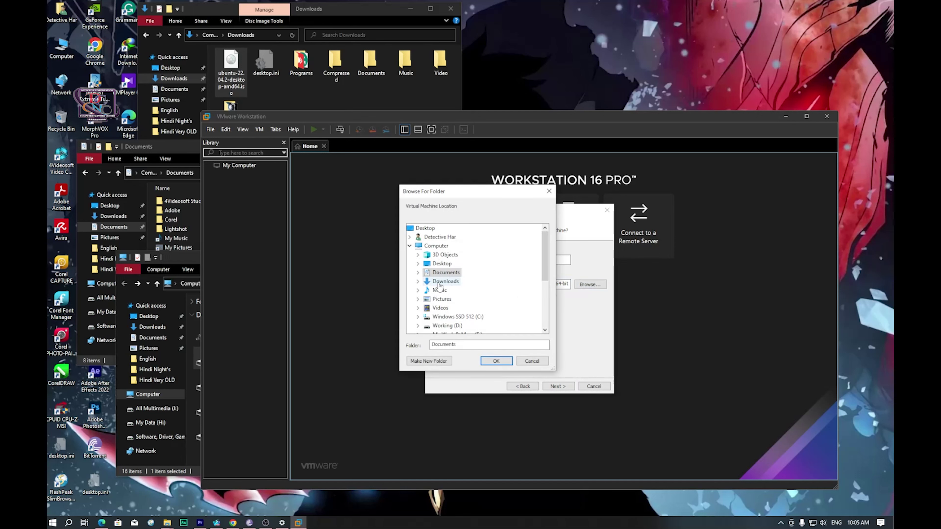
double_click(444, 326)
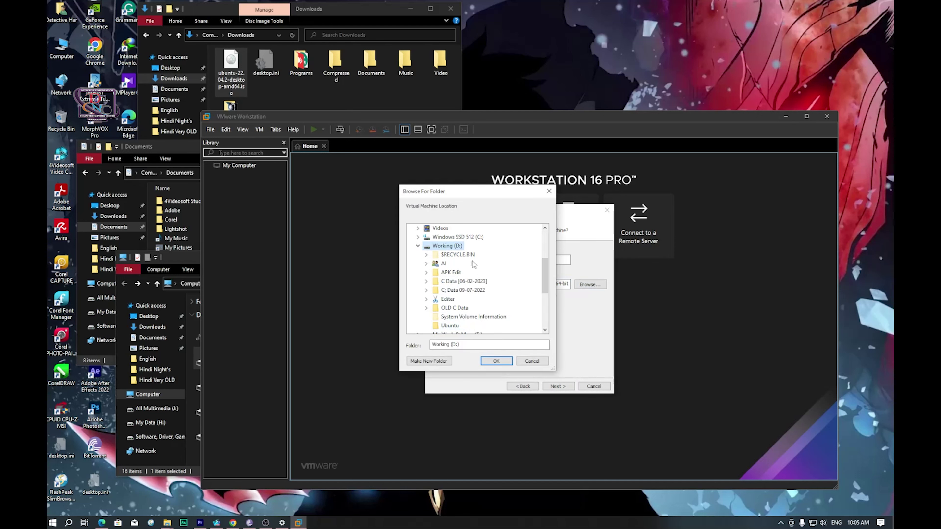
click(453, 328)
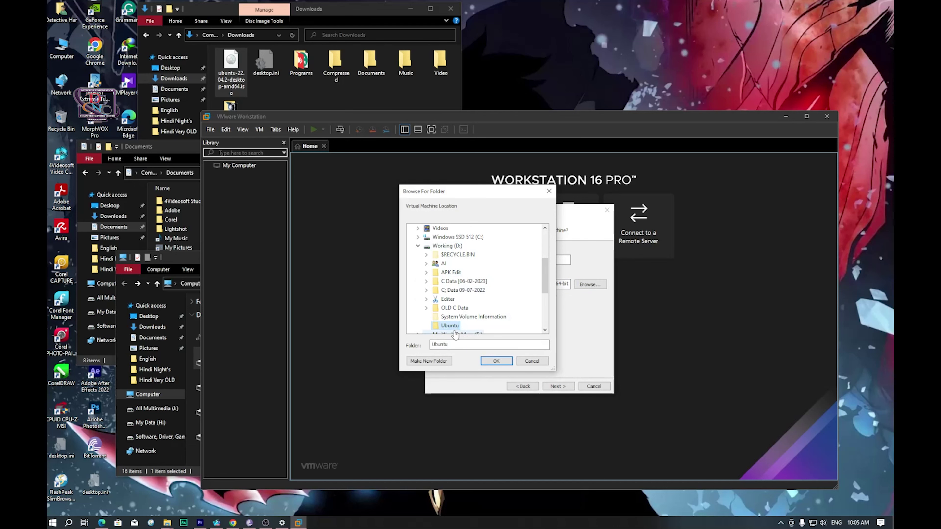
click(496, 361)
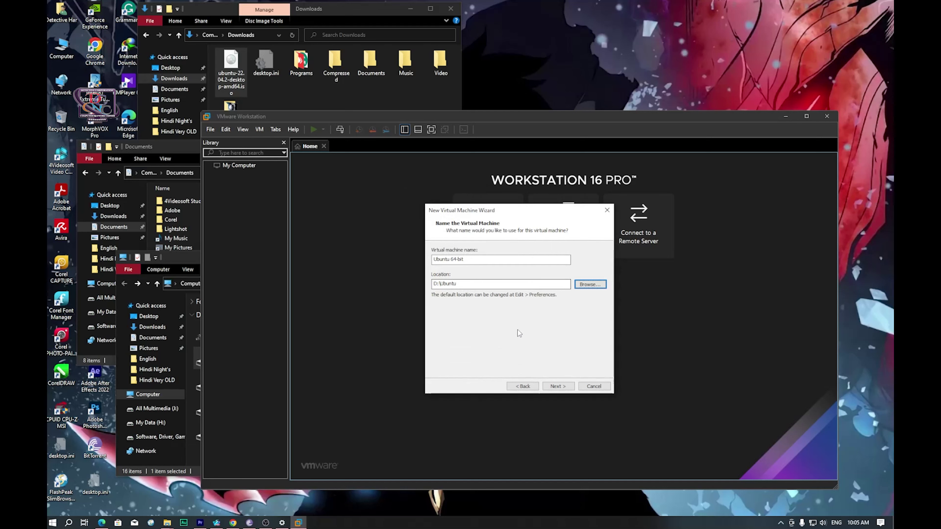
click(559, 387)
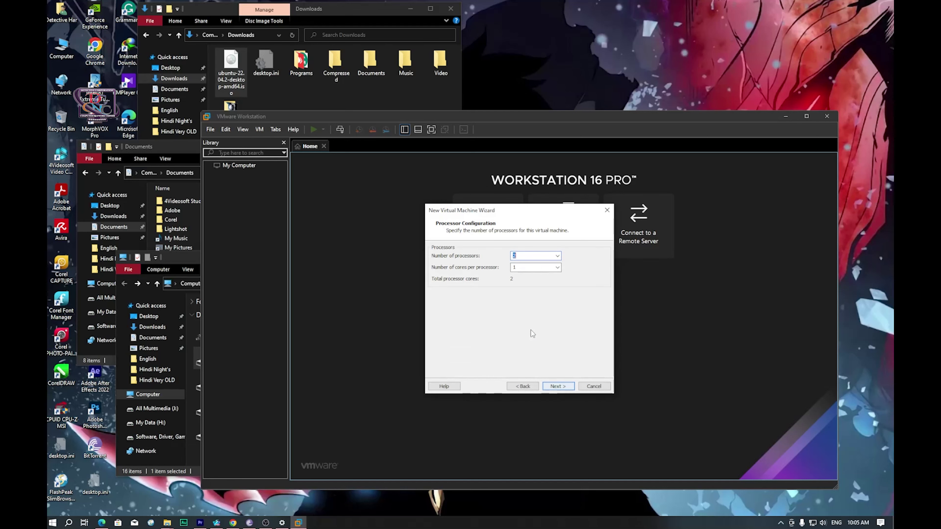
- Keep 2 processors with 1 core per processor (2 cores total), then continue
click(557, 256)
click(559, 257)
click(556, 256)
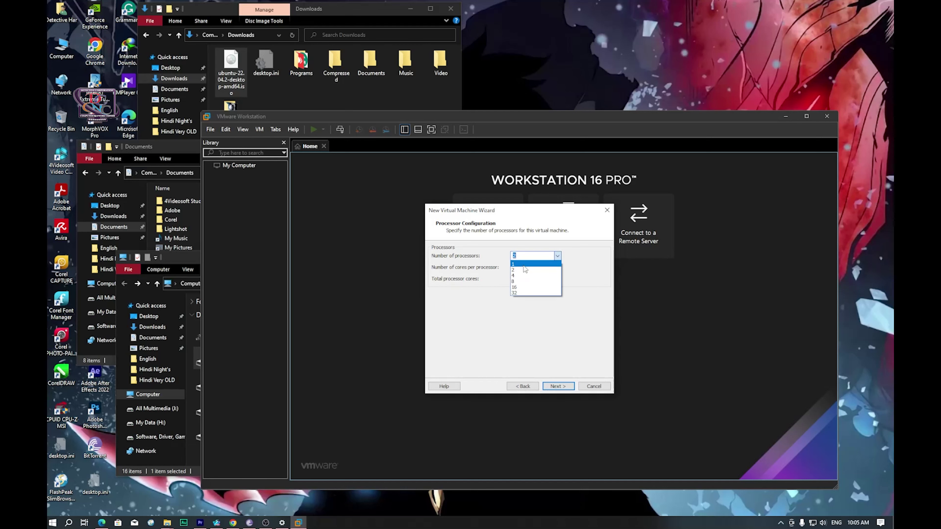
click(558, 256)
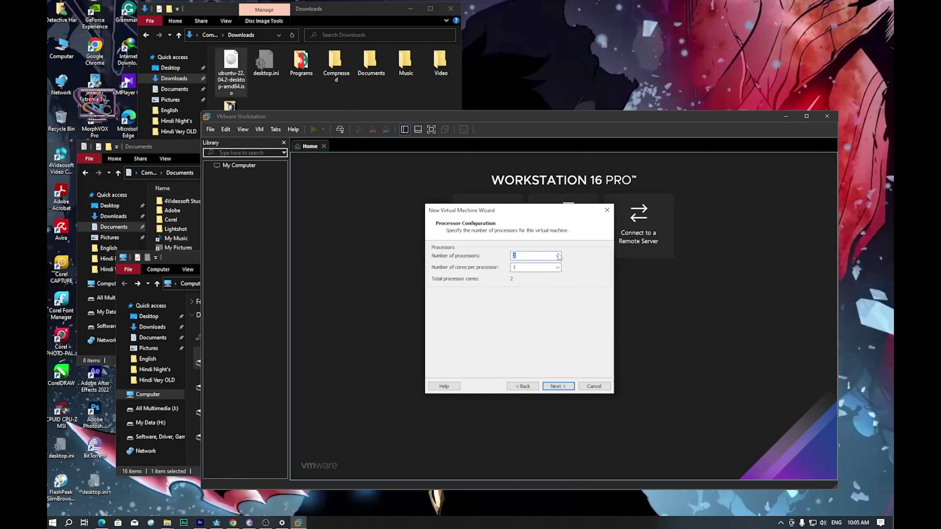
click(557, 256)
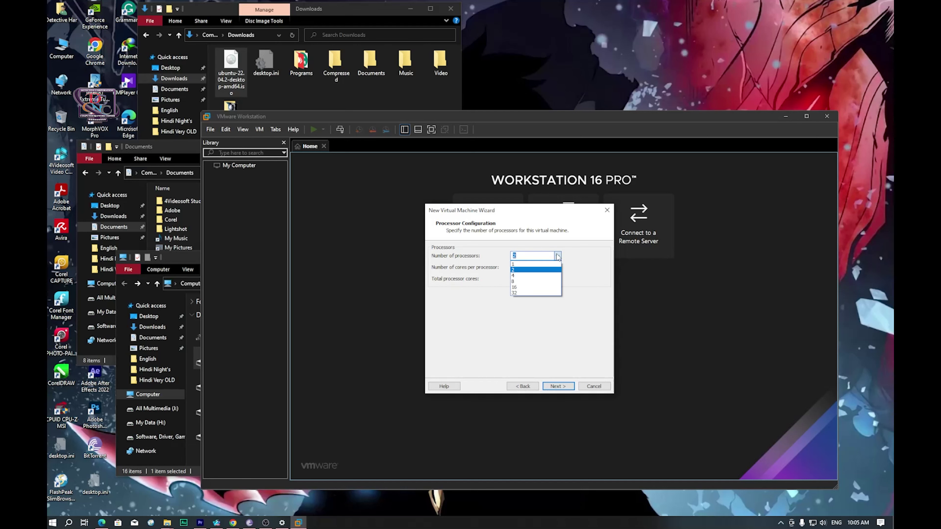
click(557, 256)
click(557, 267)
click(557, 268)
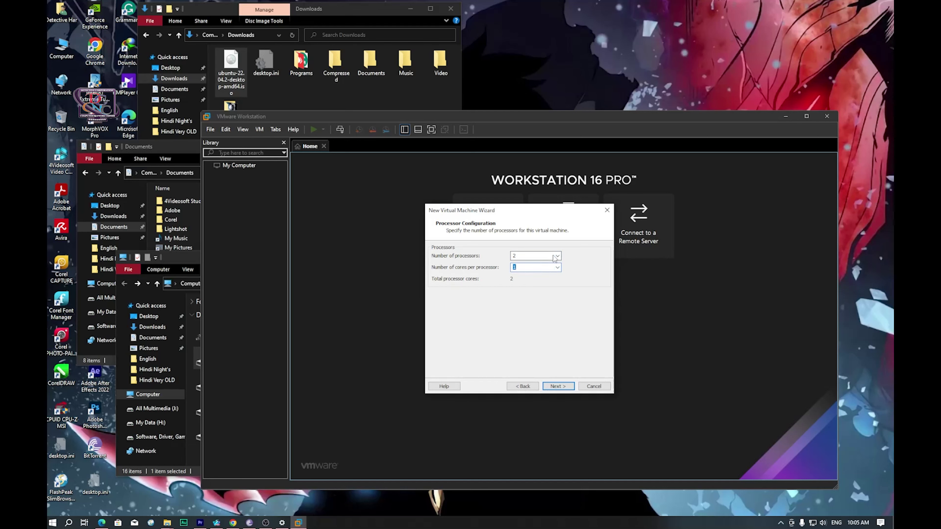
click(554, 256)
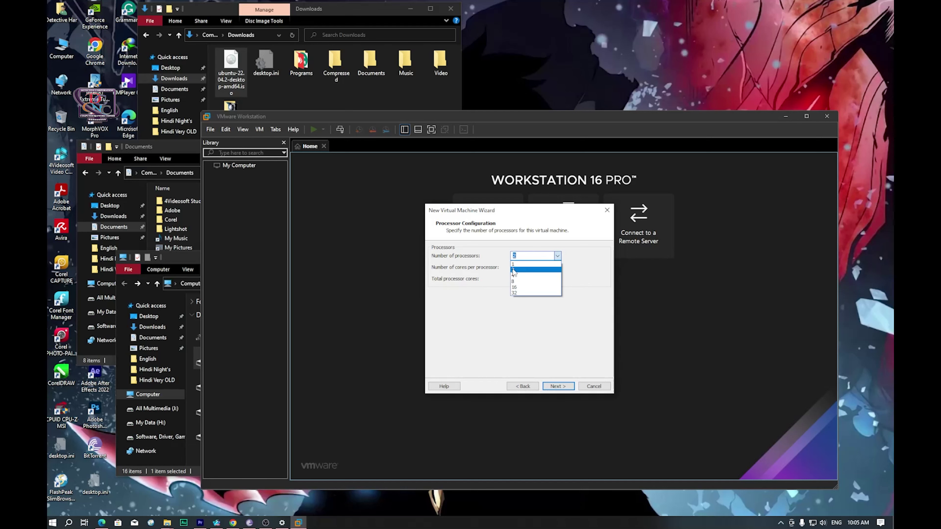
click(573, 271)
click(557, 256)
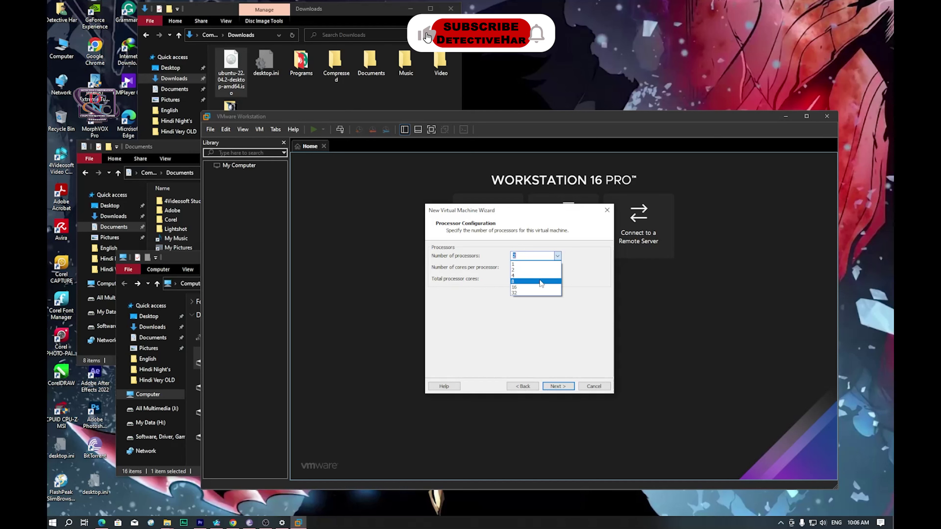
click(531, 269)
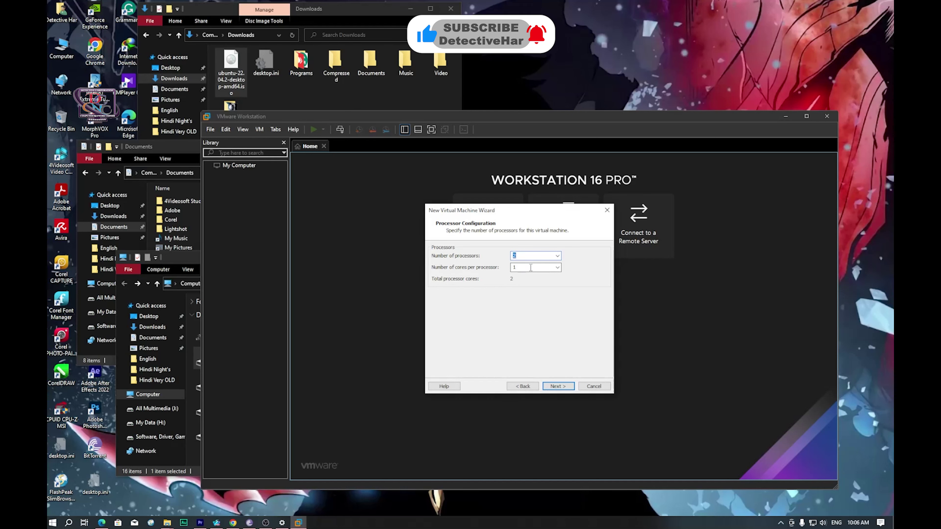
click(556, 268)
click(557, 267)
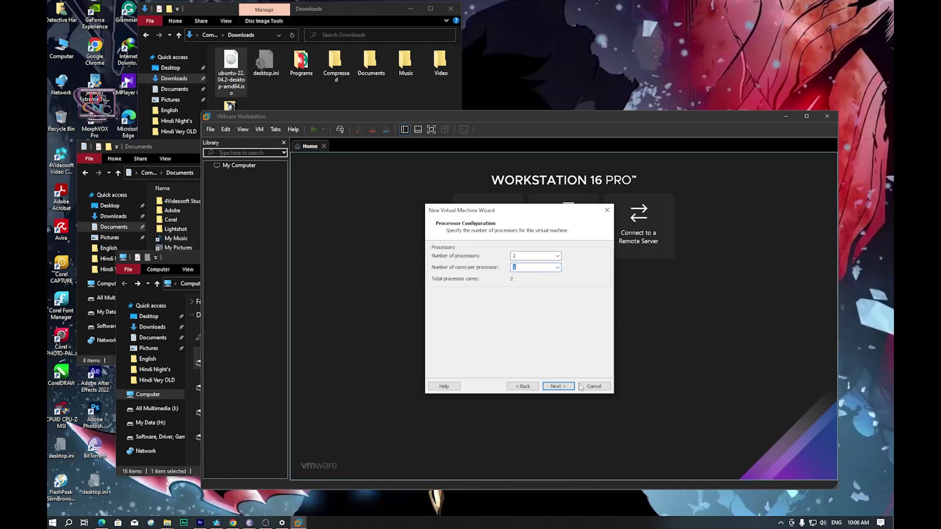
click(552, 386)
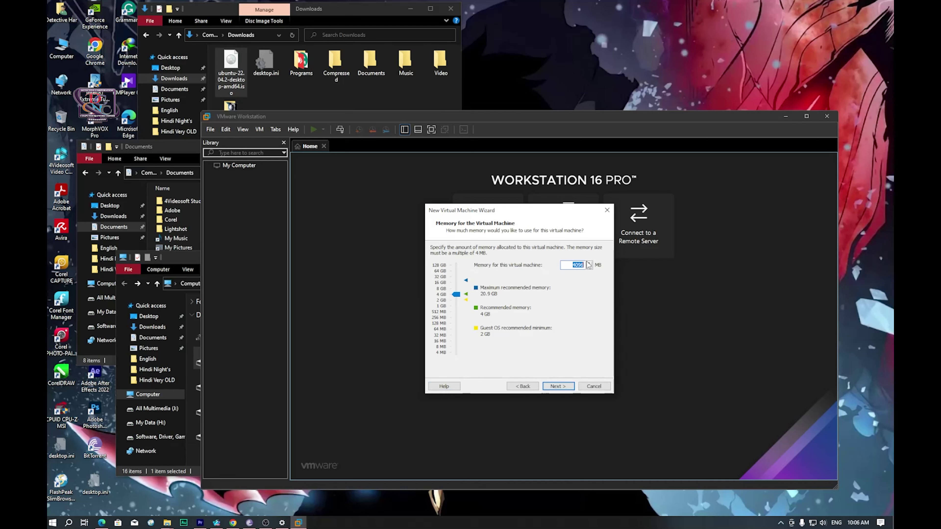
- Lower the VM memory from 4096 MB to 2048 MB, then continue
click(575, 265)
drag(576, 267, 592, 273)
click(568, 265)
drag(459, 297, 455, 301)
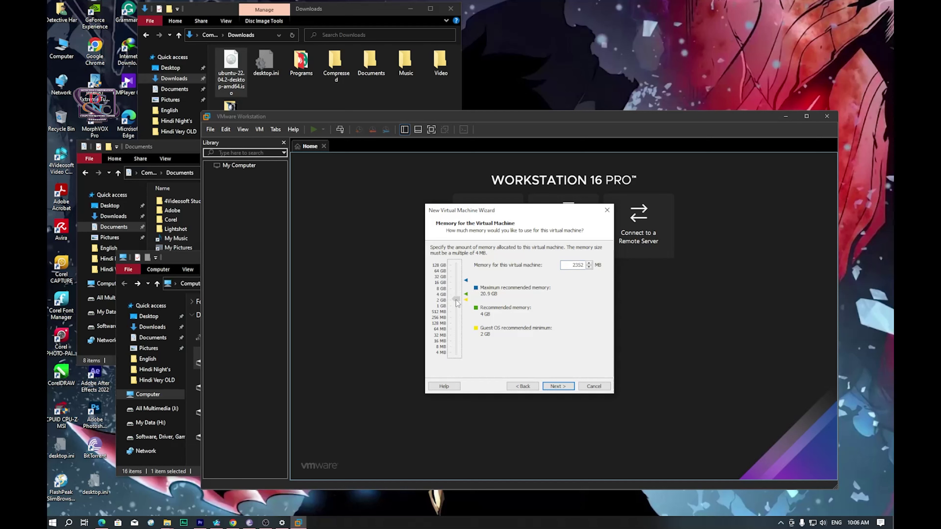
drag(458, 303, 456, 302)
click(589, 266)
click(589, 267)
click(588, 267)
click(588, 267)
click(588, 267)
click(588, 267)
click(588, 267)
text(2048)
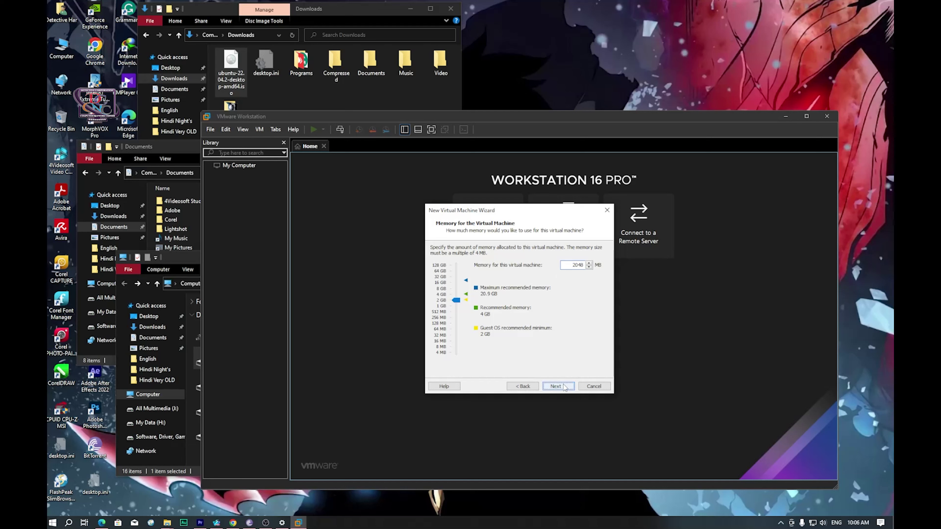
click(556, 386)
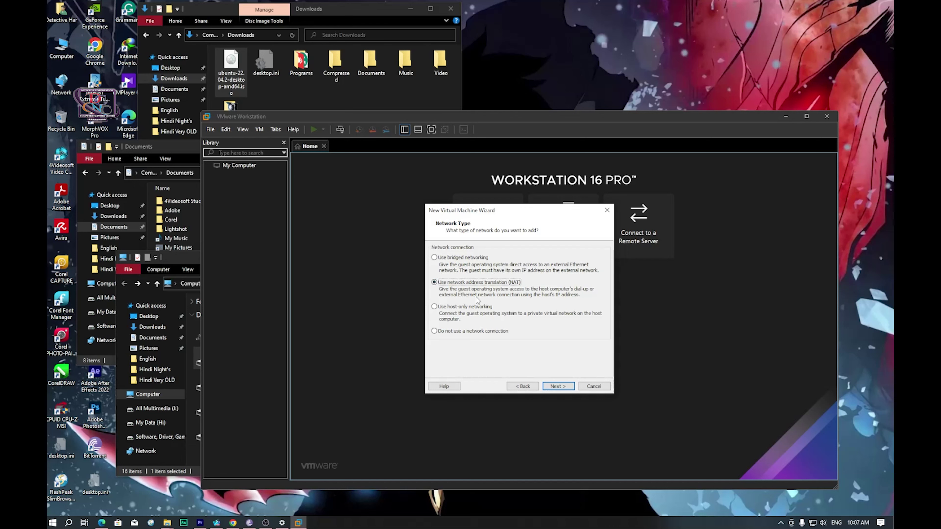
- Accept NAT networking and the LSI Logic controller, and begin choosing the virtual disk type
click(558, 387)
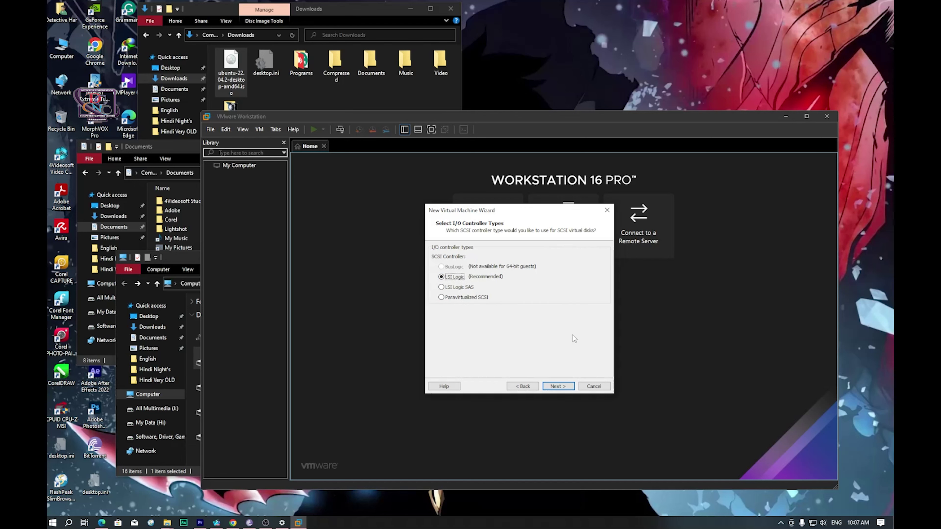
click(558, 386)
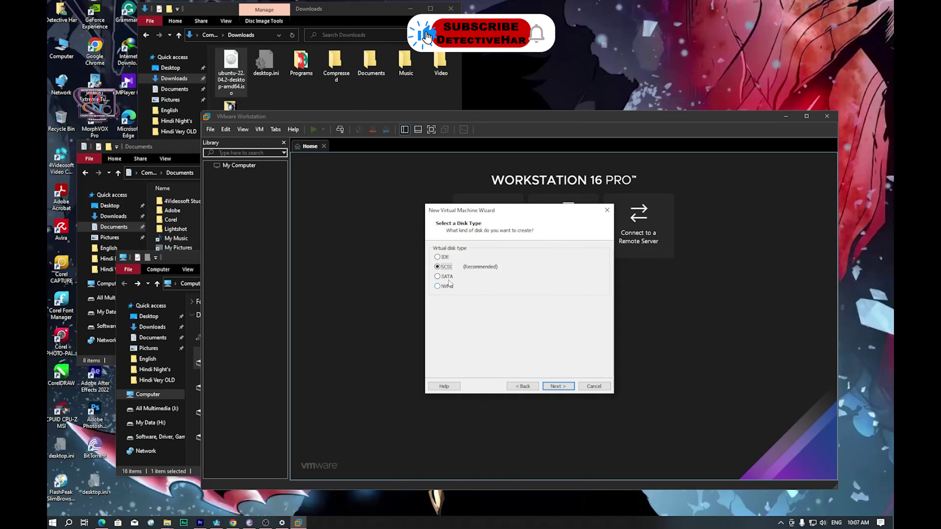
click(442, 260)
- Switch the disk type to IDE and open the desktop Computer window listing the drives
click(444, 277)
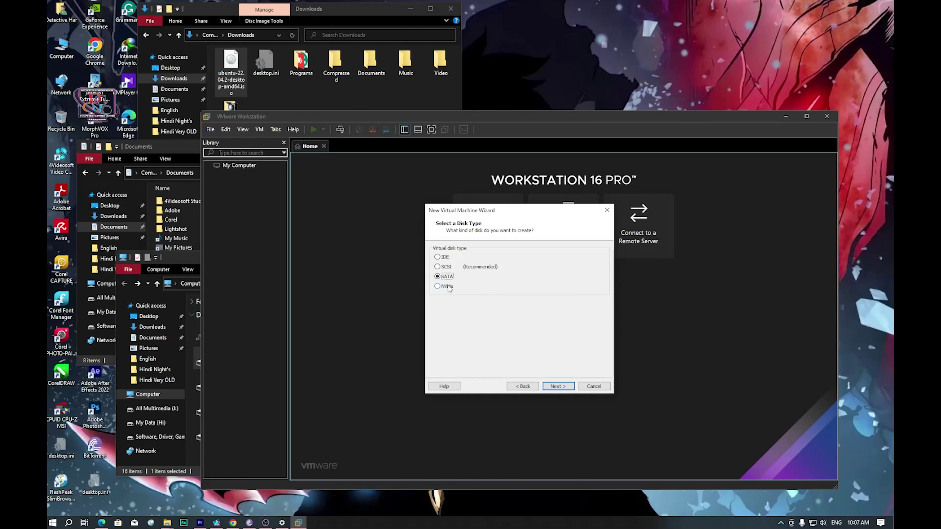
click(447, 289)
click(445, 260)
click(449, 278)
click(444, 257)
click(67, 50)
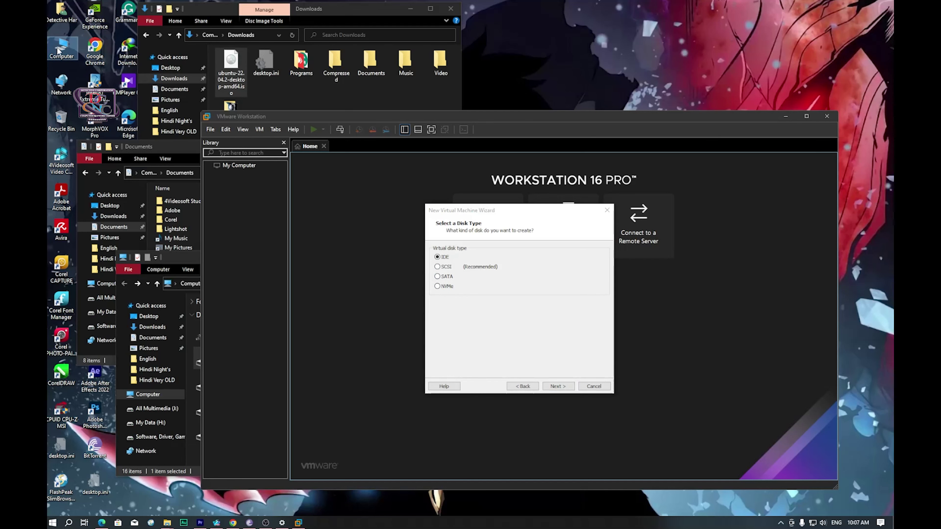
double_click(58, 50)
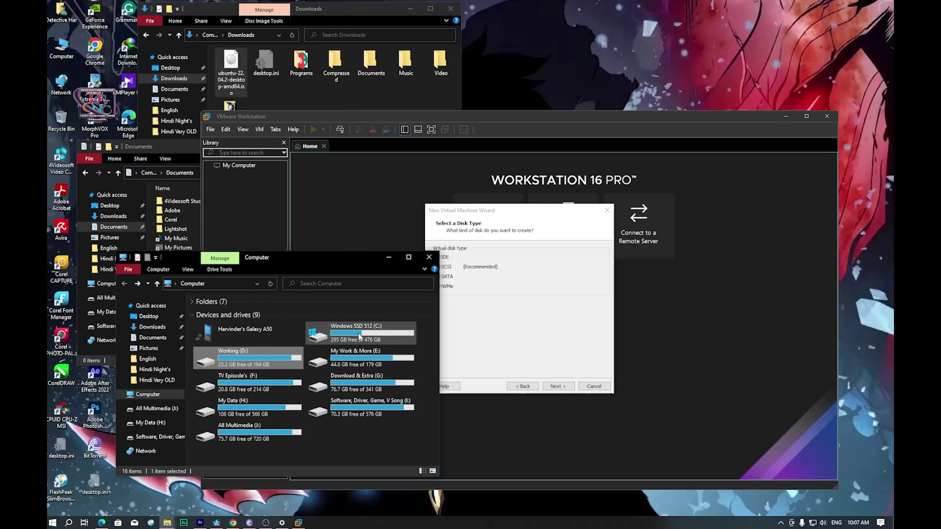
- Look at the Windows SSD (C:) drive and try the SATA and IDE disk types
click(359, 335)
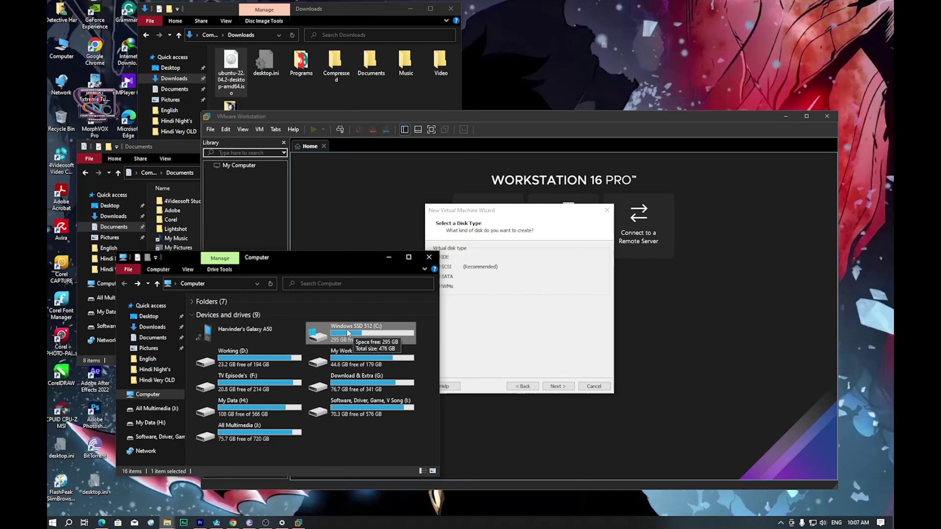
click(479, 321)
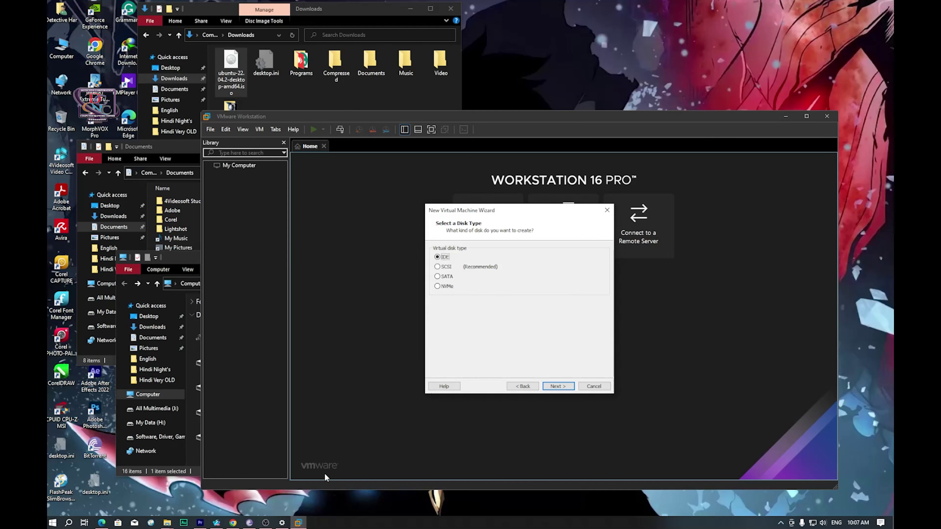
click(181, 257)
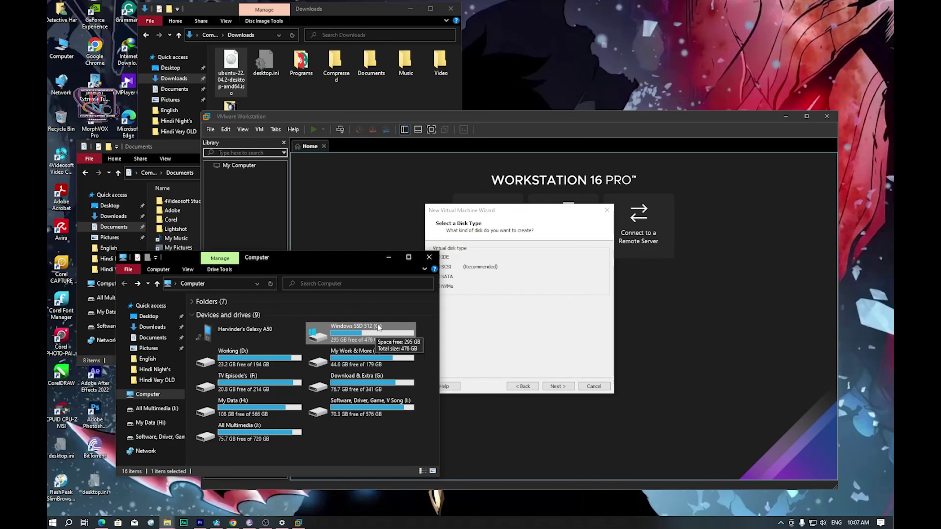
click(455, 305)
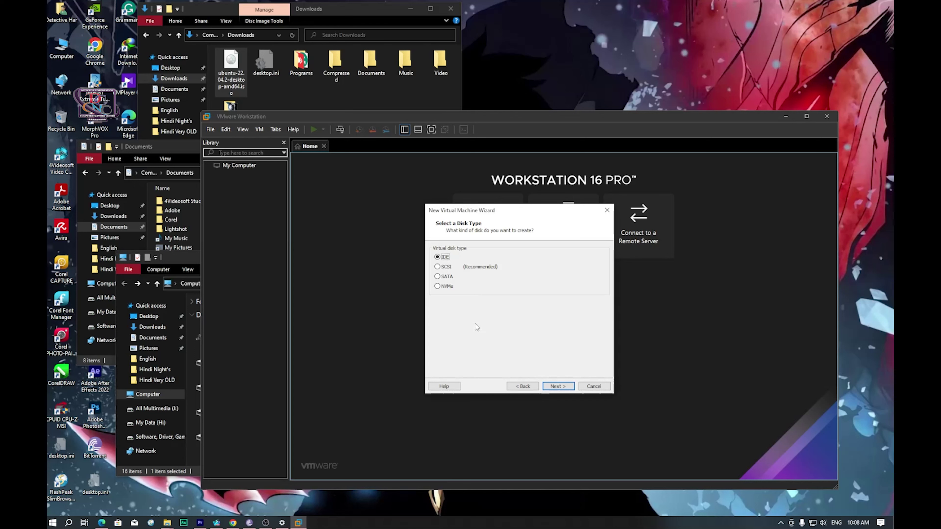
click(447, 278)
click(444, 257)
click(448, 278)
- Check the drives' free space and select SCSI (Recommended) as the disk type
click(176, 257)
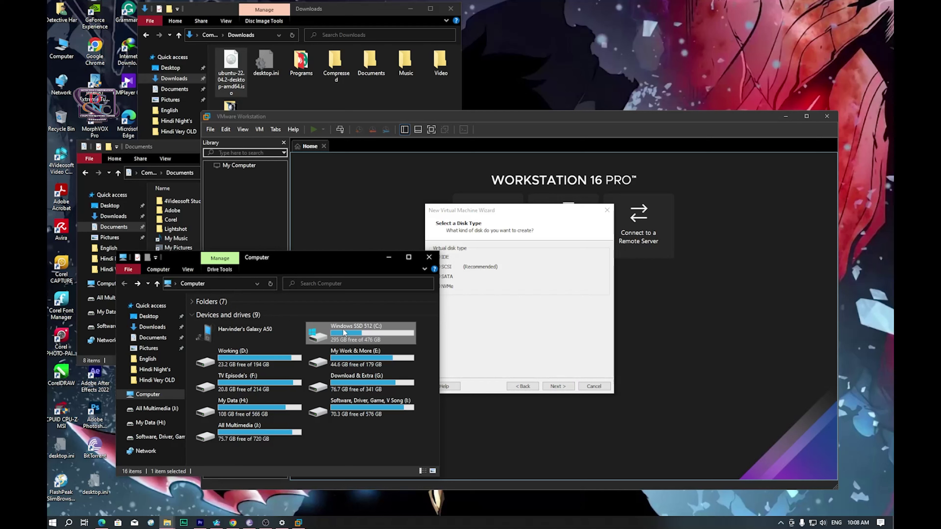
mouse_move(343, 333)
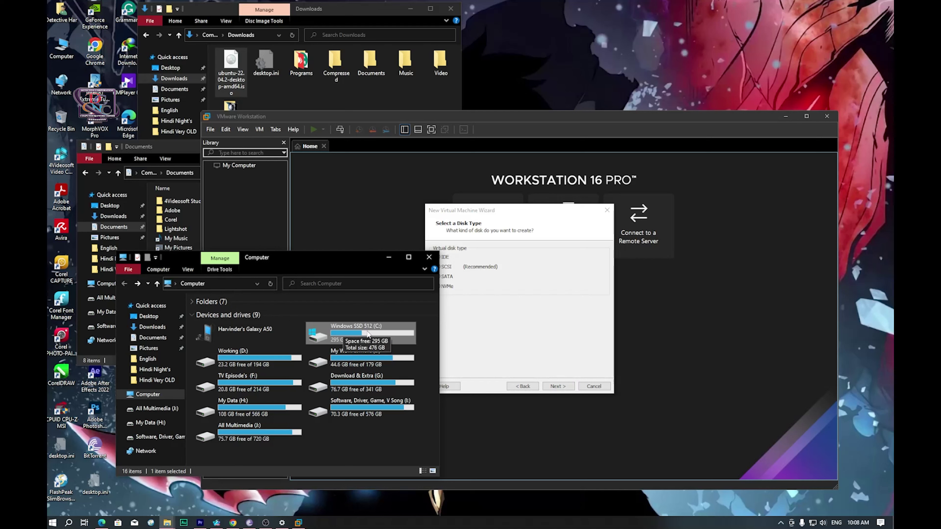
click(452, 315)
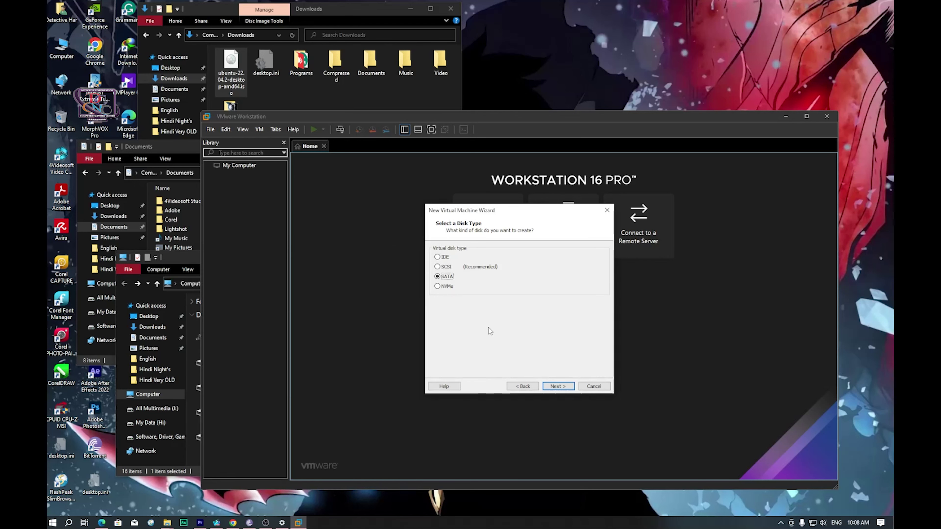
click(447, 267)
click(190, 254)
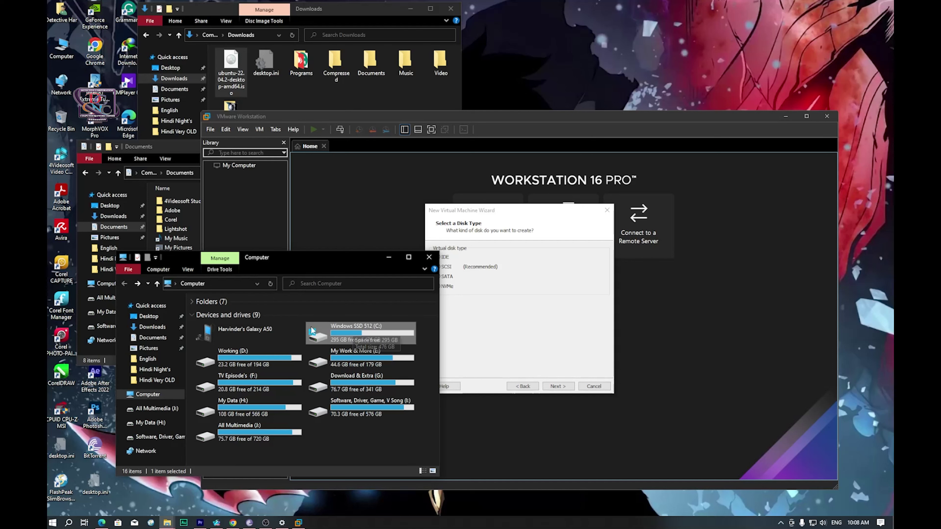
click(476, 319)
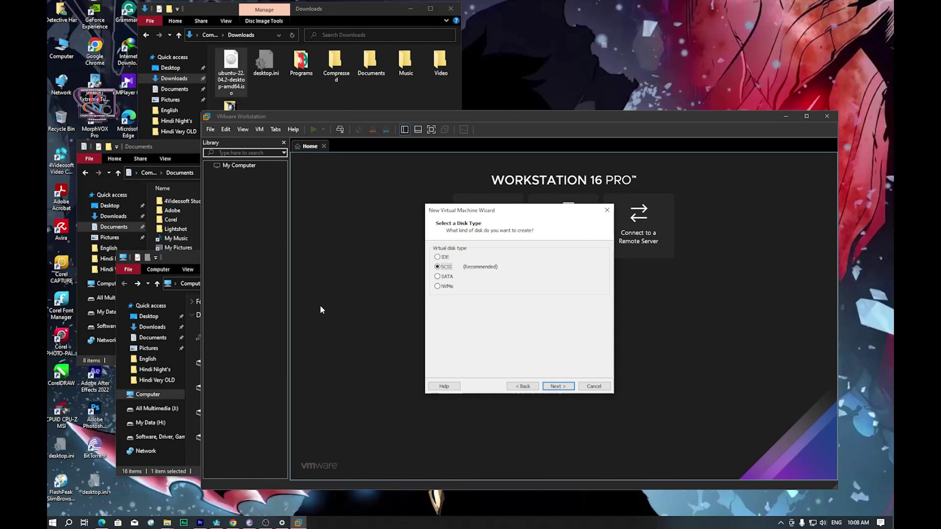
click(192, 255)
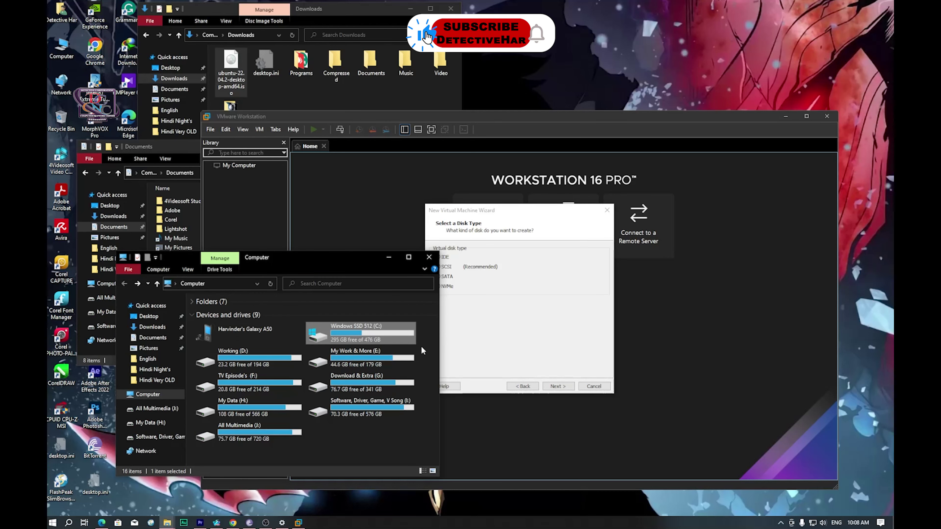
click(489, 318)
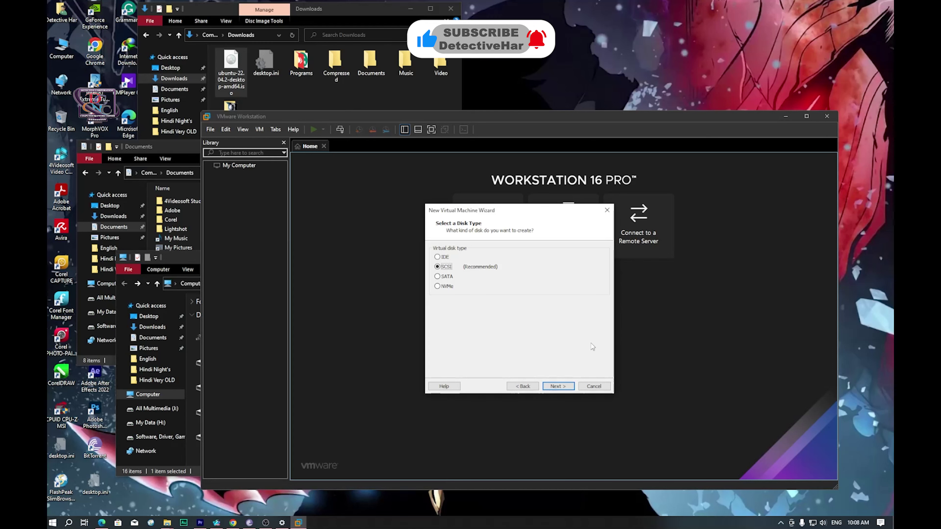
- Keep 'Create a new virtual disk' instead of a physical disk and reach the disk capacity page
click(559, 386)
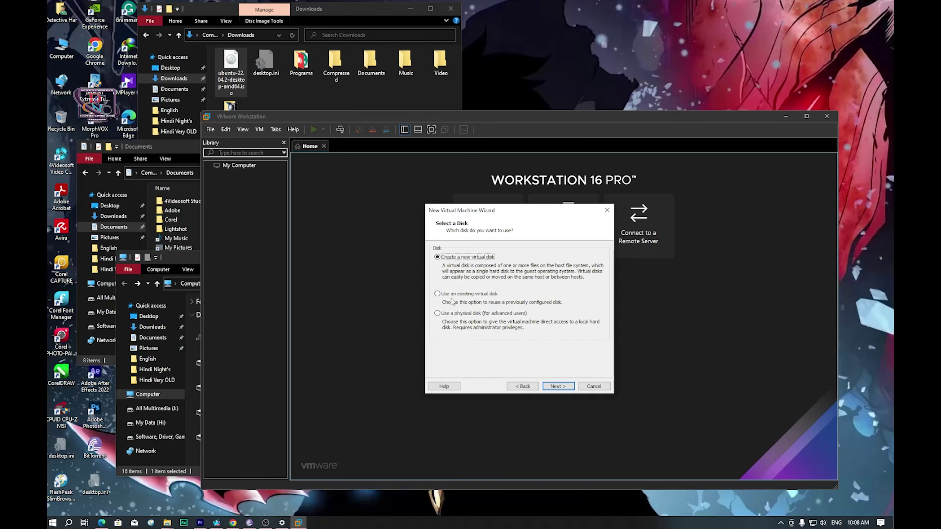
click(440, 314)
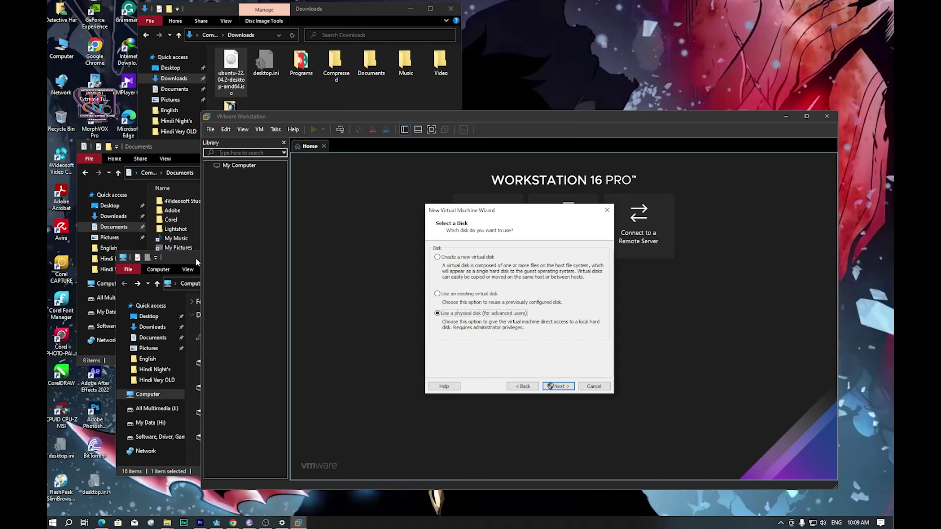
click(182, 257)
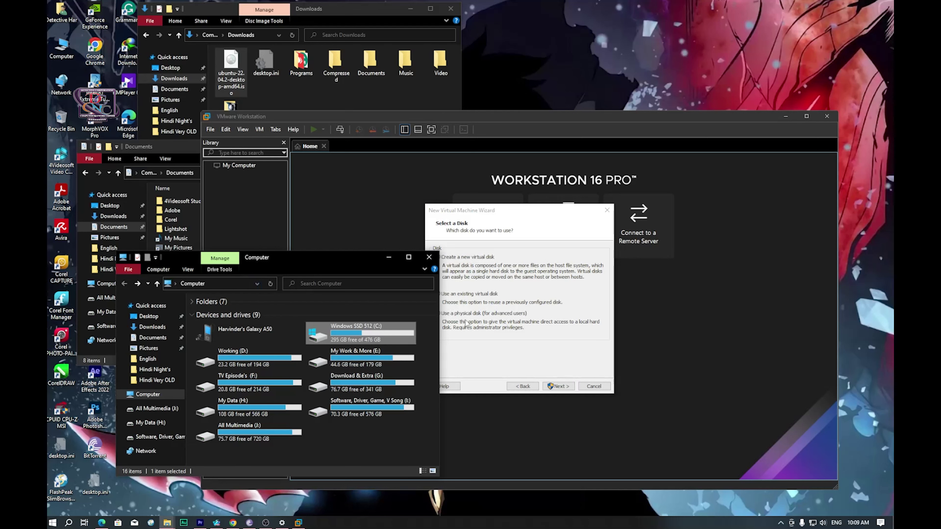
click(472, 342)
click(448, 258)
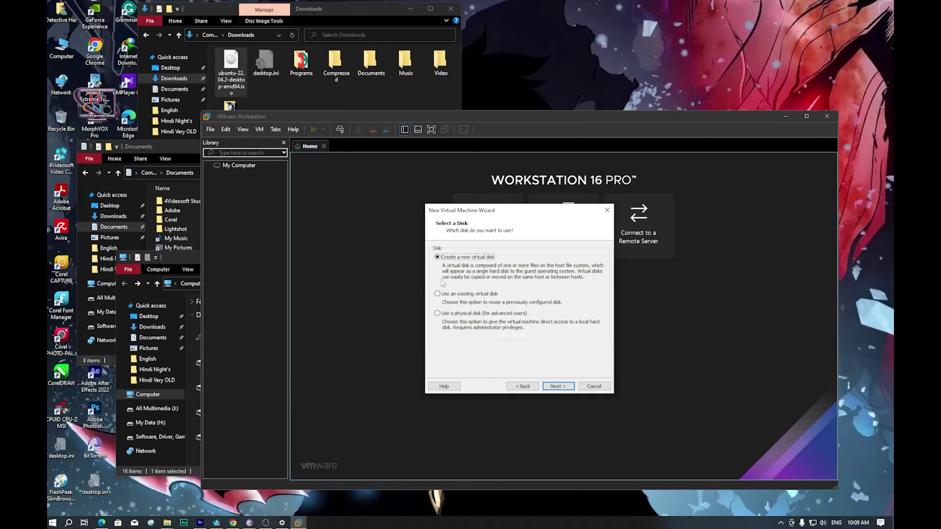
click(553, 388)
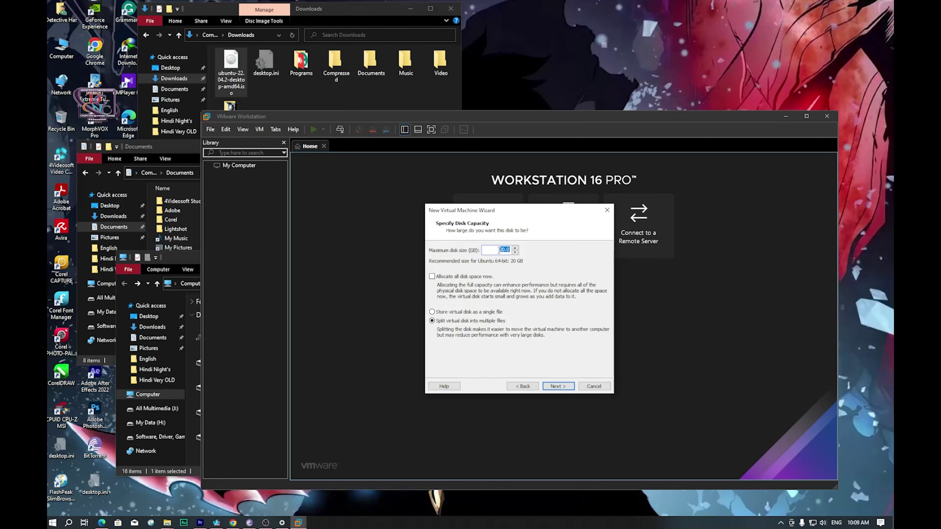
- Set the maximum disk size to 30 GB, split into multiple files
text(30)
click(559, 387)
click(490, 278)
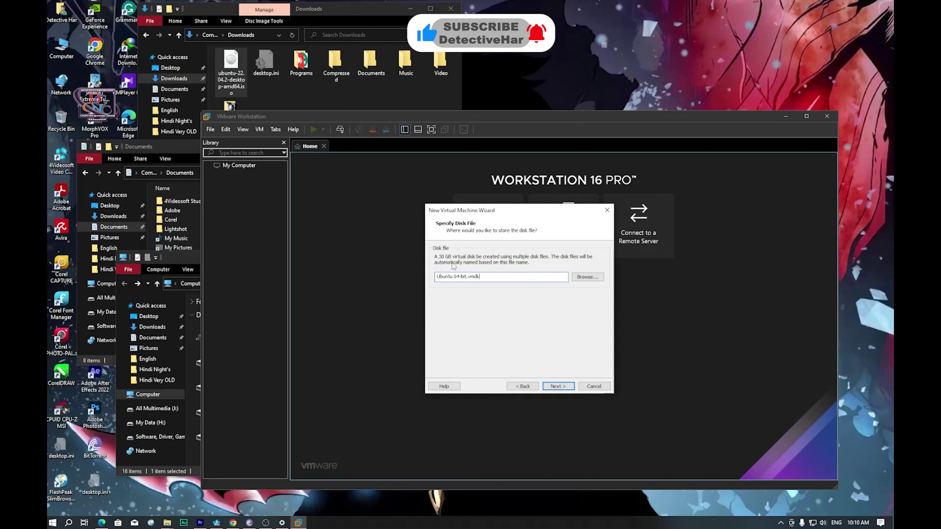
- Keep the disk file name Ubuntu 64-bit.vmdk and go to the Ready to Create summary
click(589, 279)
click(495, 277)
drag(448, 277, 480, 277)
click(505, 277)
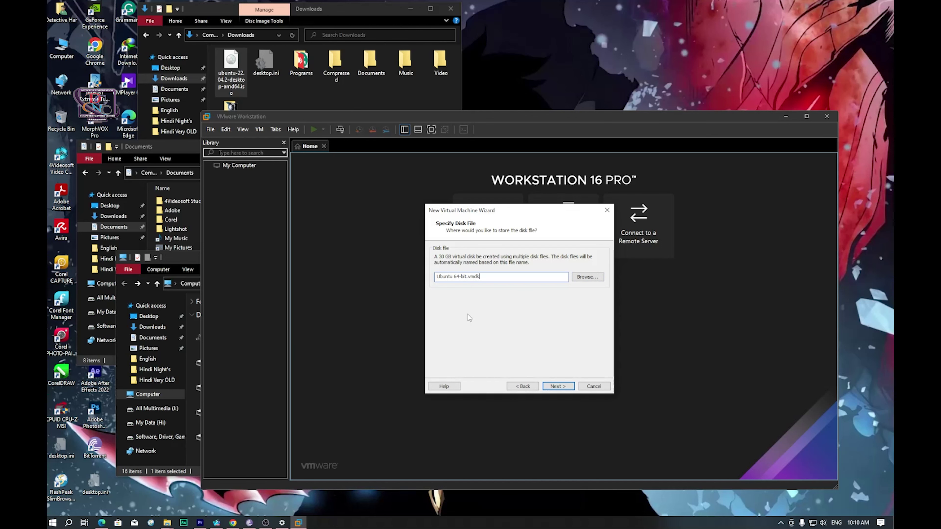
click(559, 386)
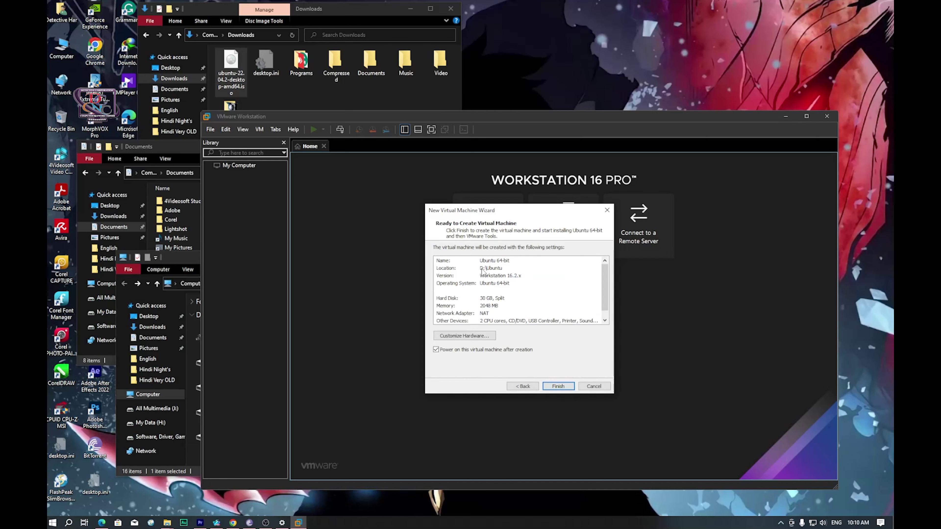
- Create the Ubuntu 64-bit VM (30 GB disk, 2048 MB memory, NAT) and power it on
mouse_move(605, 270)
mouse_down()
mouse_move(604, 282)
mouse_move(602, 273)
mouse_up()
click(559, 387)
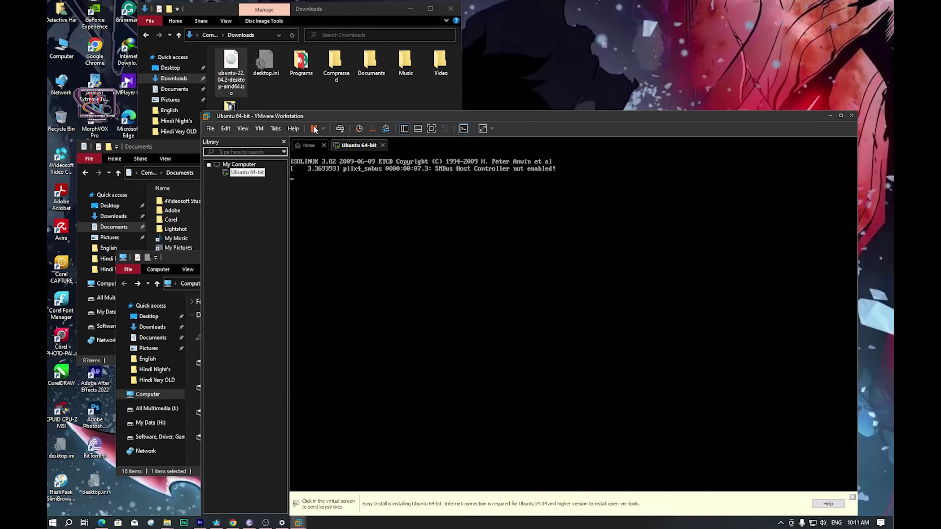
- Shut down the Ubuntu 64-bit guest, then power it back on
click(324, 128)
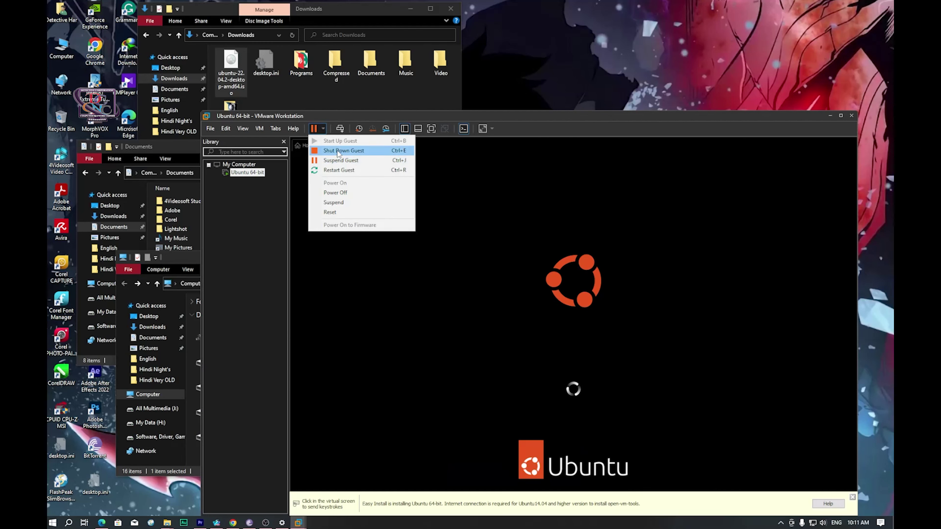
click(338, 151)
click(550, 337)
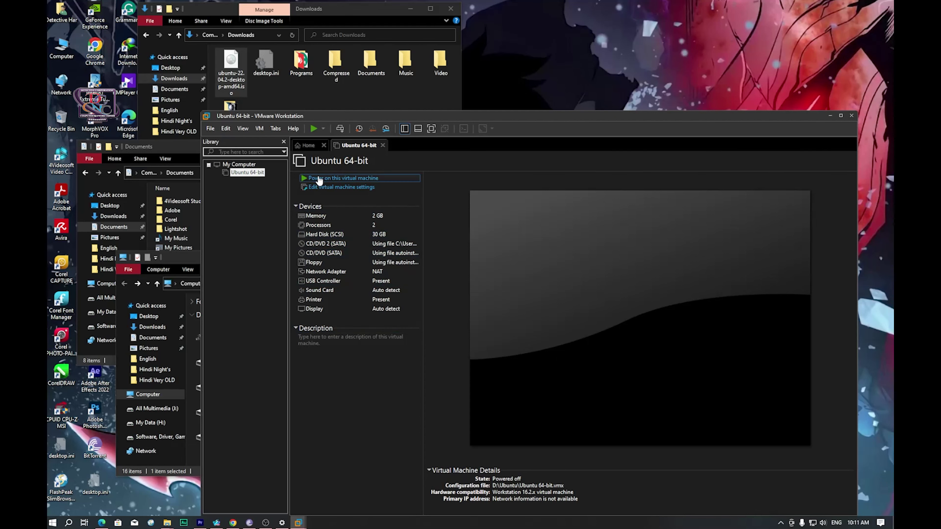
click(313, 128)
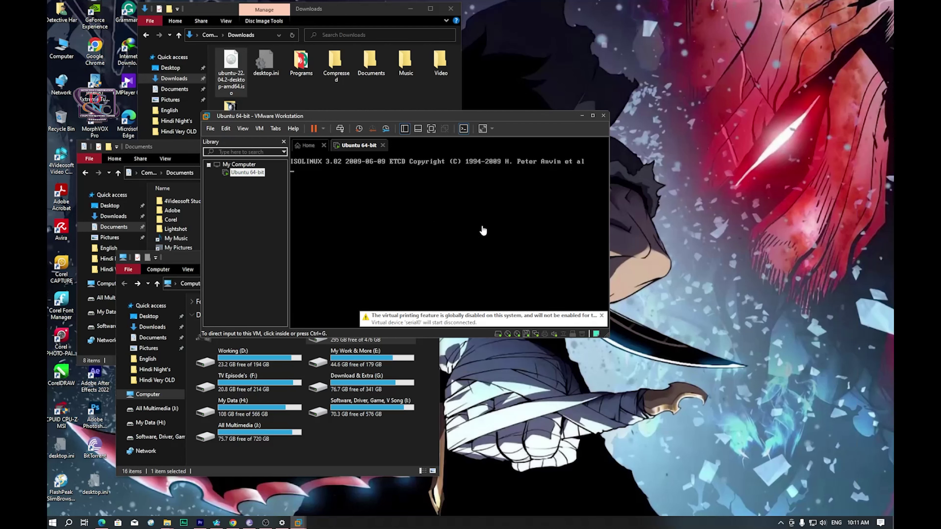
- Dismiss the virtual printing warning, lower the volume, and maximize the VMware window
click(602, 316)
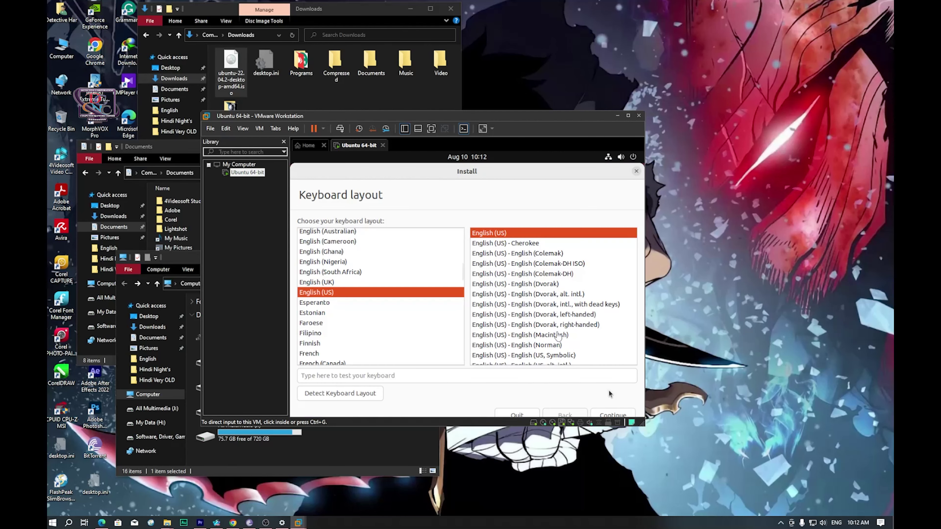
key(XF86AudioLowerVolume)
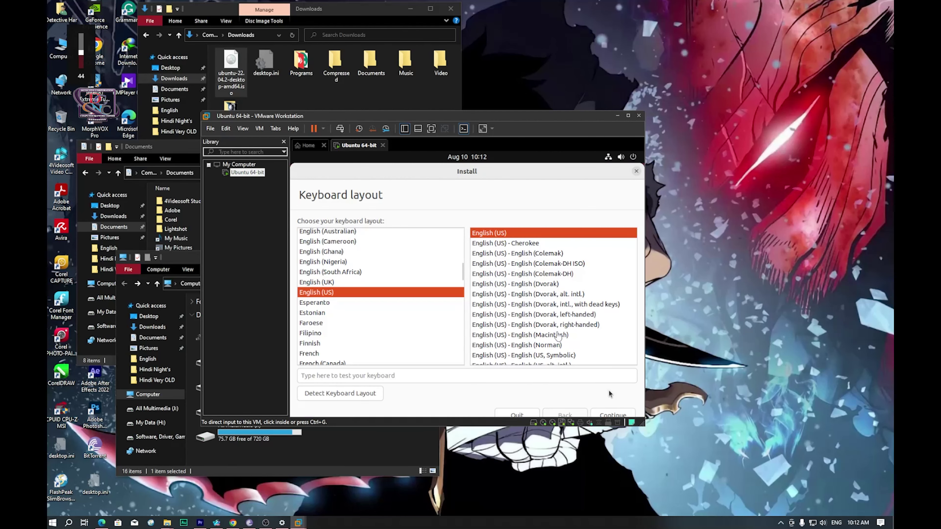
key(XF86AudioLowerVolume)
key(XF86AudioLowerVolume)
key(XF86AudioLowerVolume)
key(XF86AudioLowerVolume)
key(XF86AudioLowerVolume)
key(XF86AudioLowerVolume)
key(XF86AudioLowerVolume)
key(XF86AudioLowerVolume)
key(XF86AudioLowerVolume)
key(XF86AudioLowerVolume)
key(XF86AudioLowerVolume)
key(XF86AudioLowerVolume)
key(XF86AudioLowerVolume)
key(XF86AudioLowerVolume)
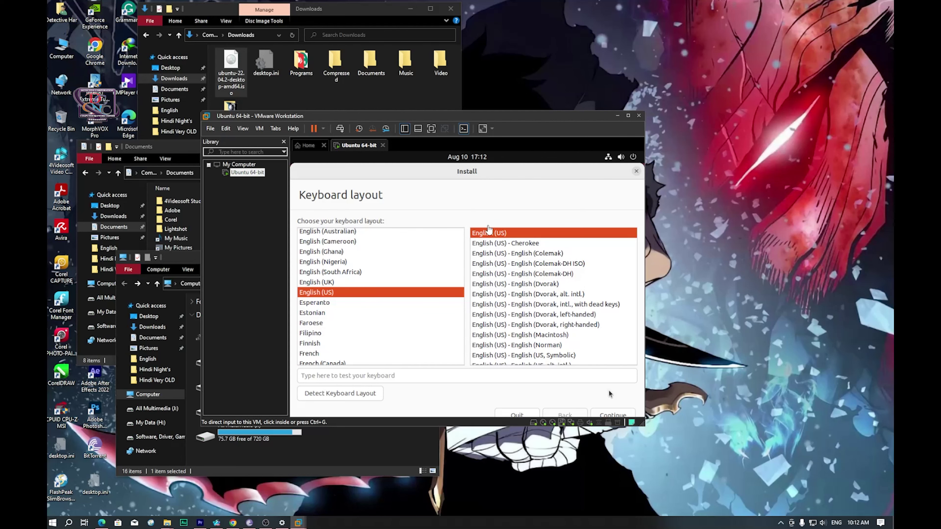
click(628, 116)
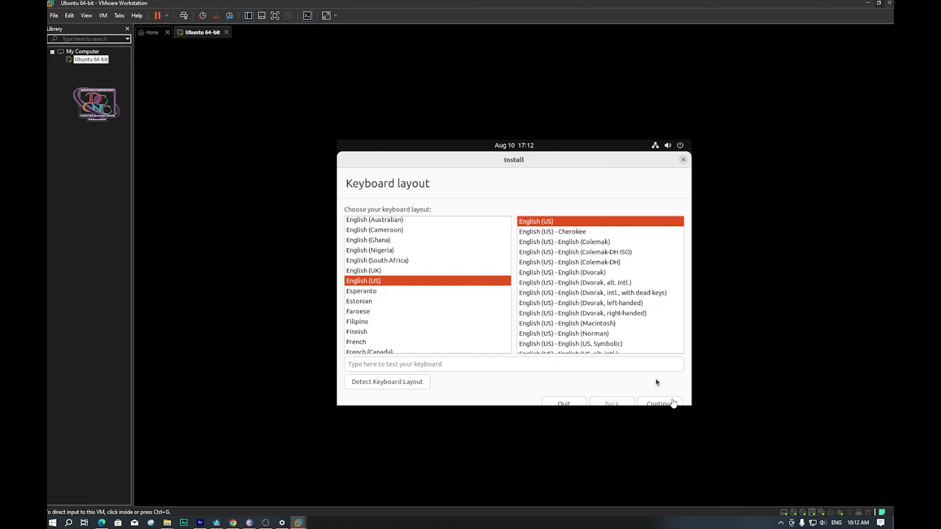
- Accept the English (US) keyboard layout and enable downloading updates while installing Ubuntu
click(665, 400)
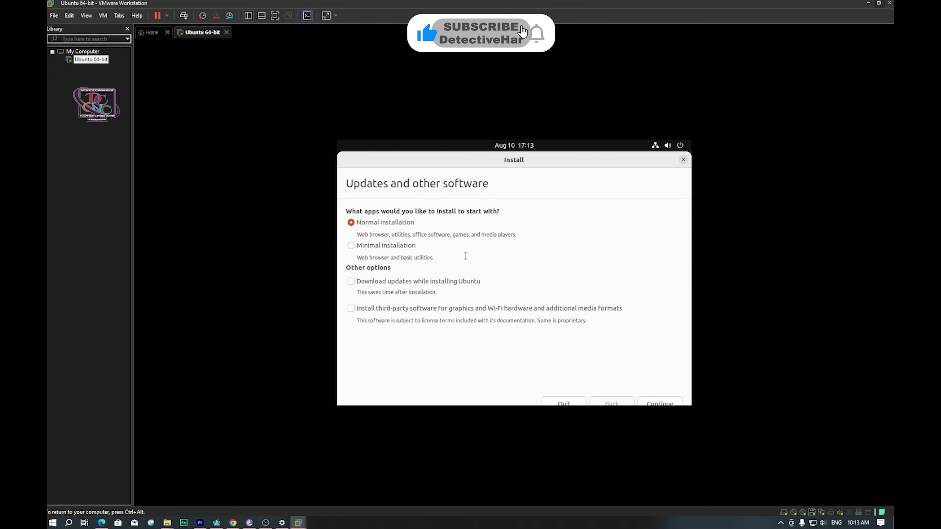
click(352, 283)
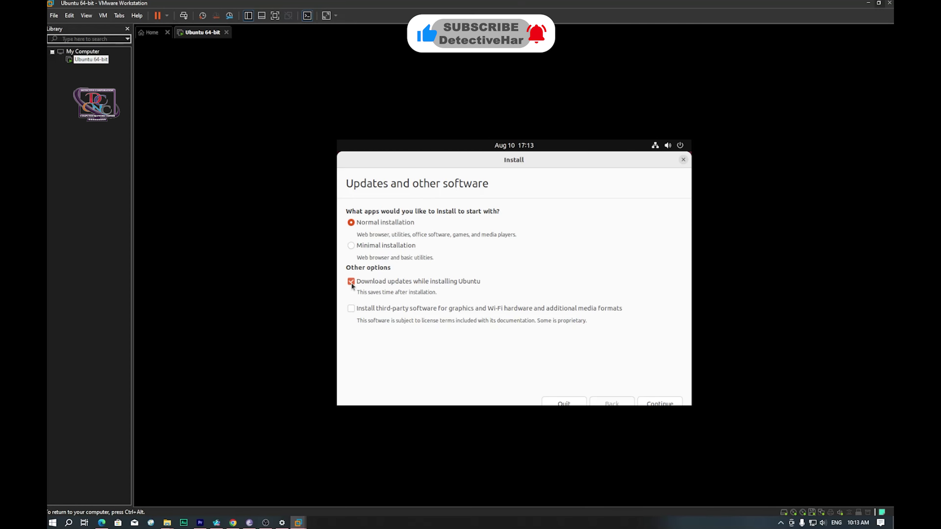
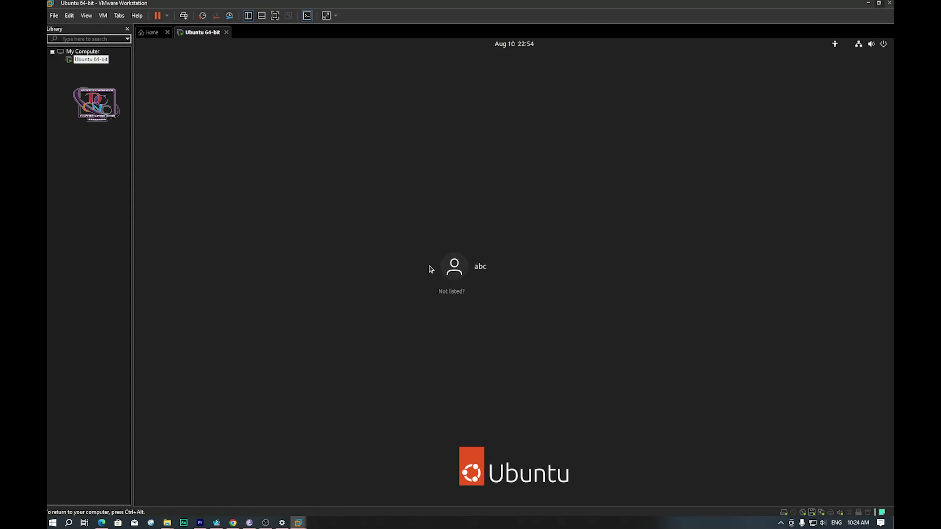
- Log into the Ubuntu user account with its password
click(473, 270)
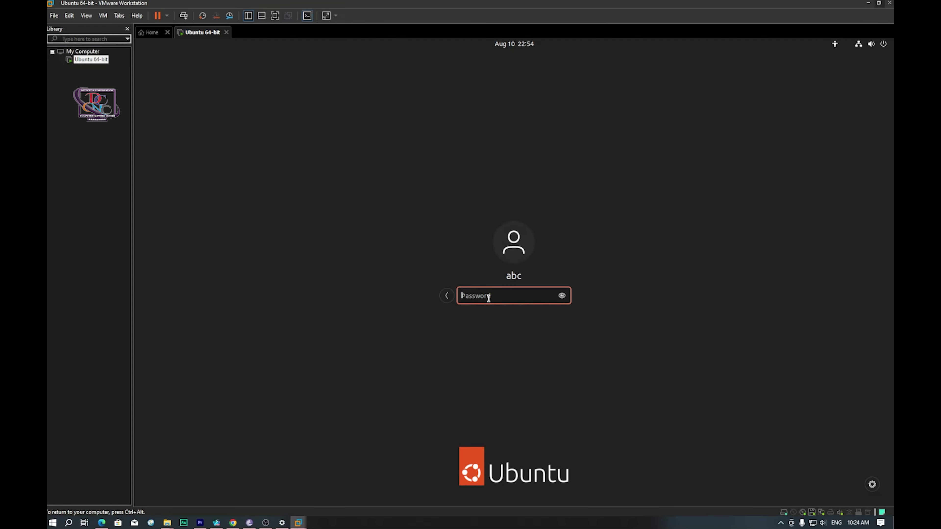
key(Return)
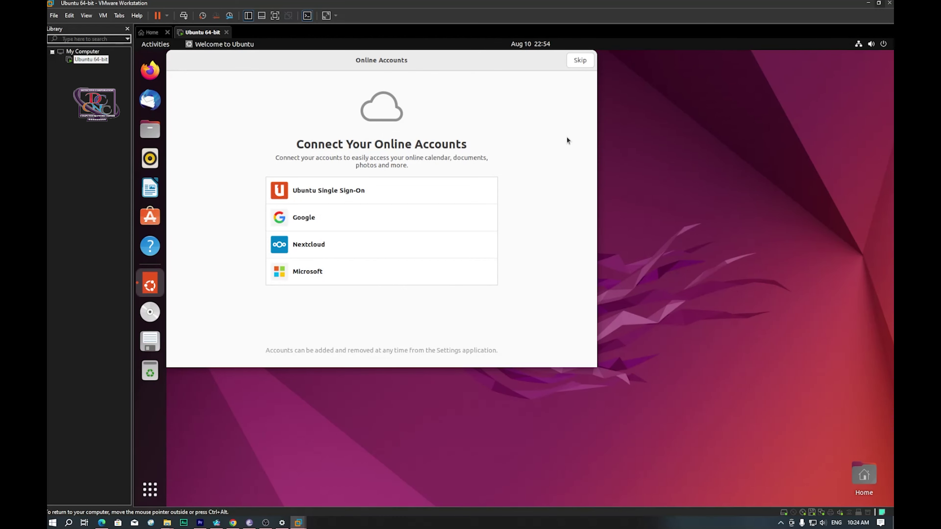
- Finish the Welcome to Ubuntu setup, skipping online accounts, Ubuntu Pro and system info sharing
click(580, 61)
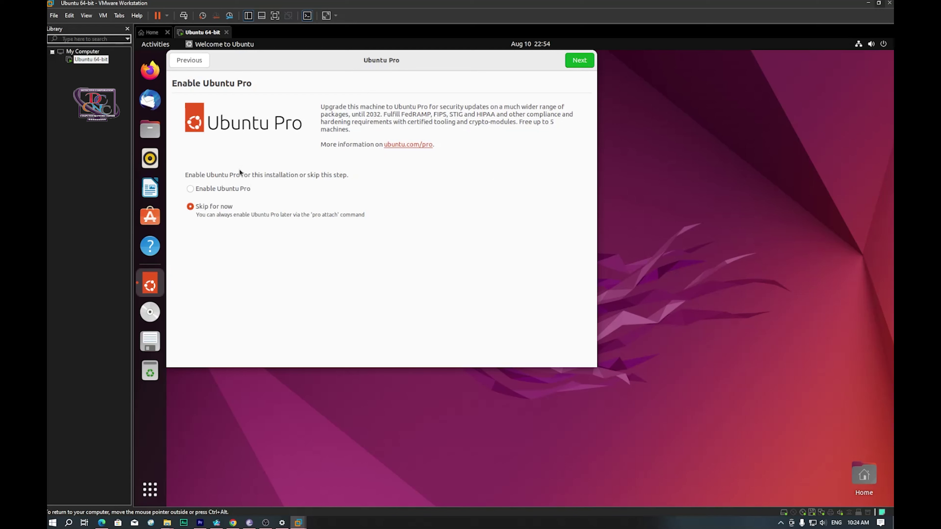
click(580, 61)
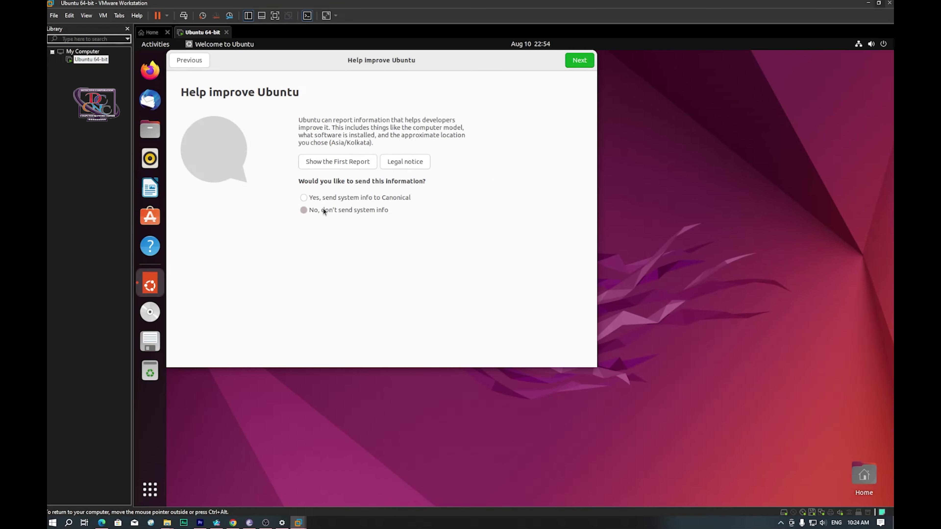
click(586, 65)
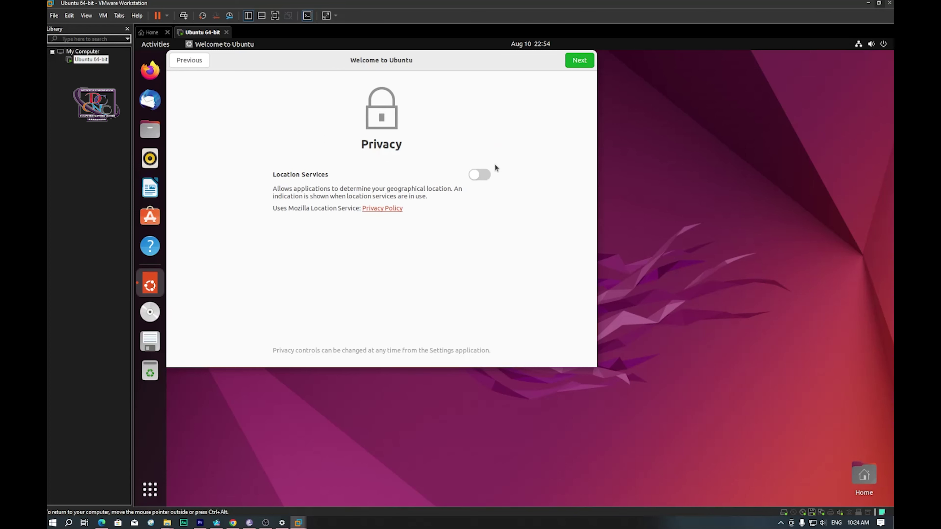
click(589, 62)
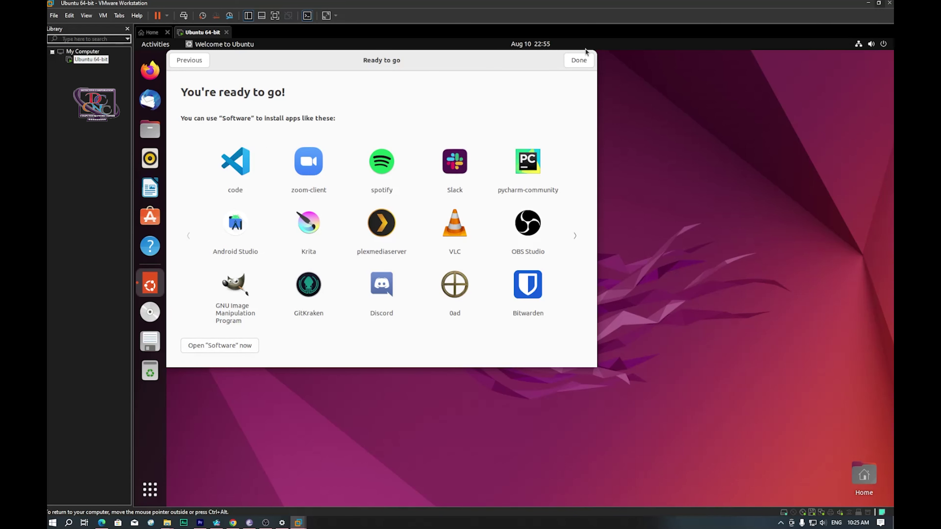
click(582, 61)
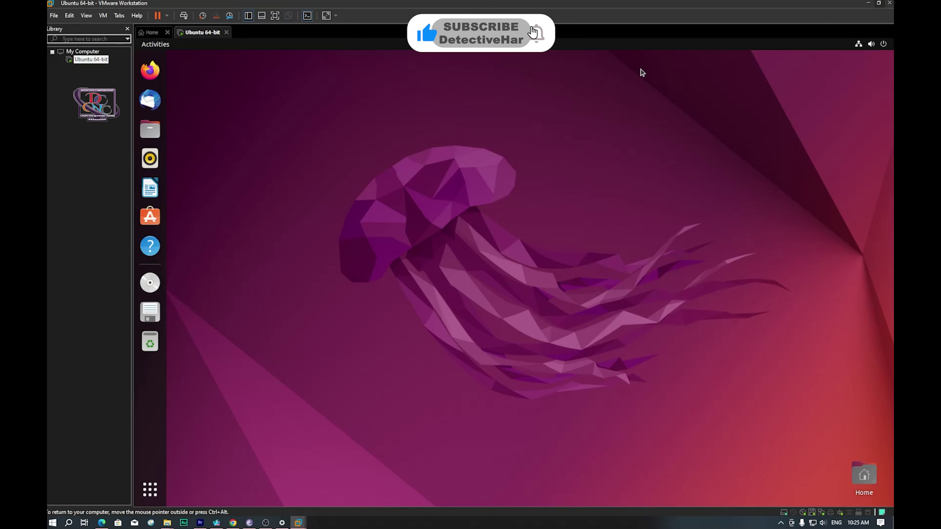
- Close the Ubuntu Software page for code and launch Firefox from the dock
click(150, 490)
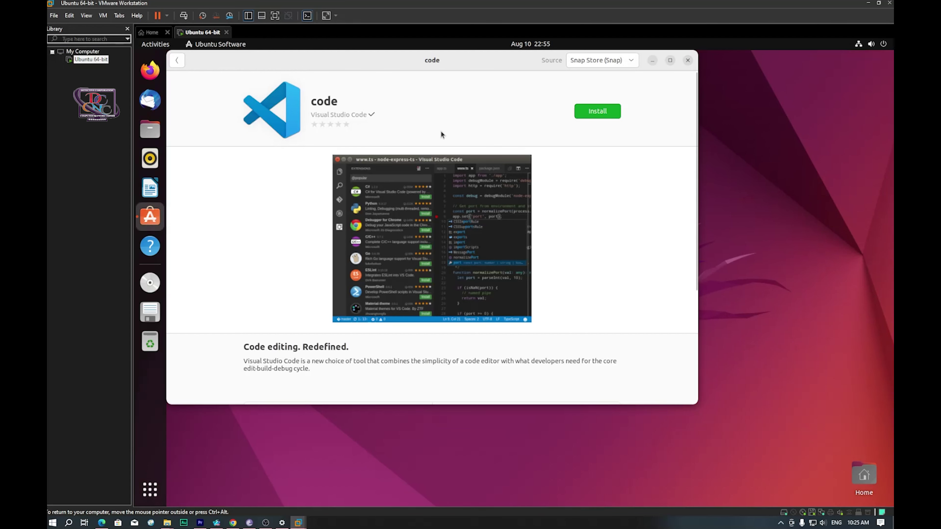
click(688, 61)
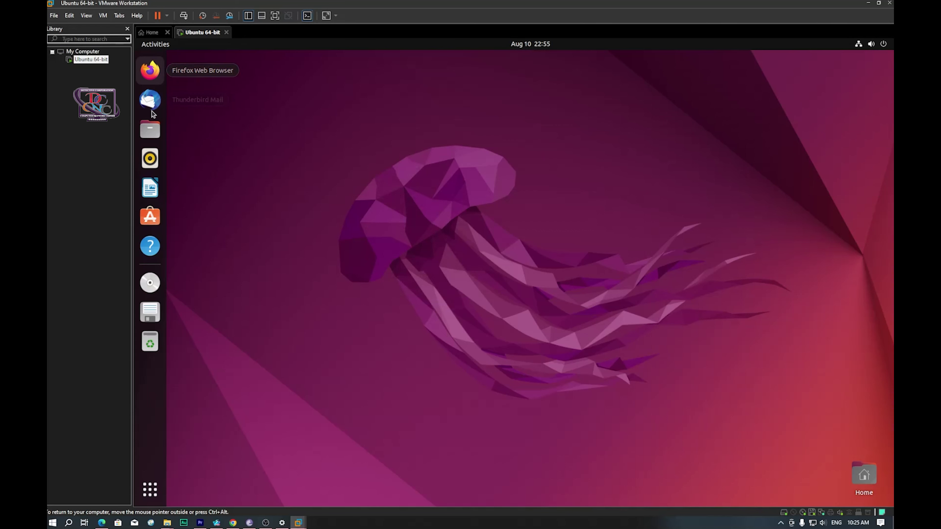
click(150, 71)
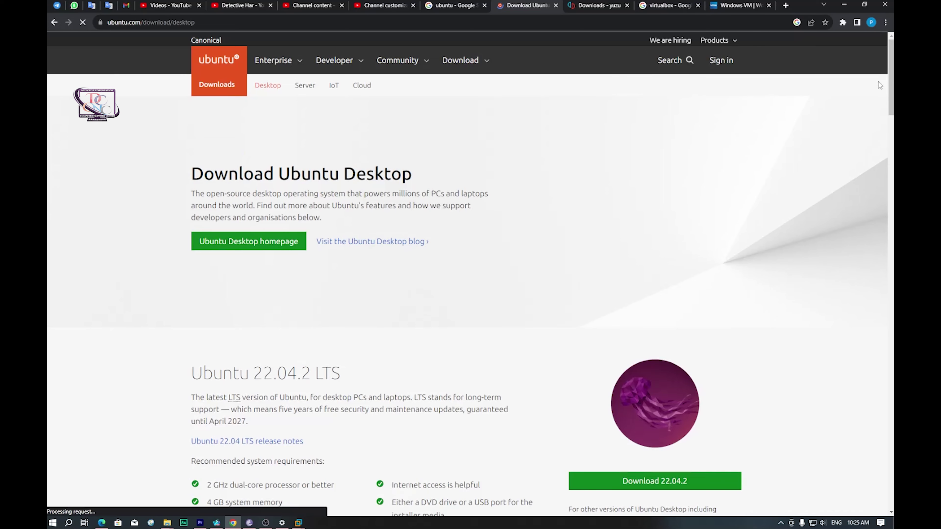
- Highlight the 4 GB system memory requirement under Ubuntu 22.04.2 LTS on the download page
scroll(873, 89, down, 10)
scroll(891, 100, up, 5)
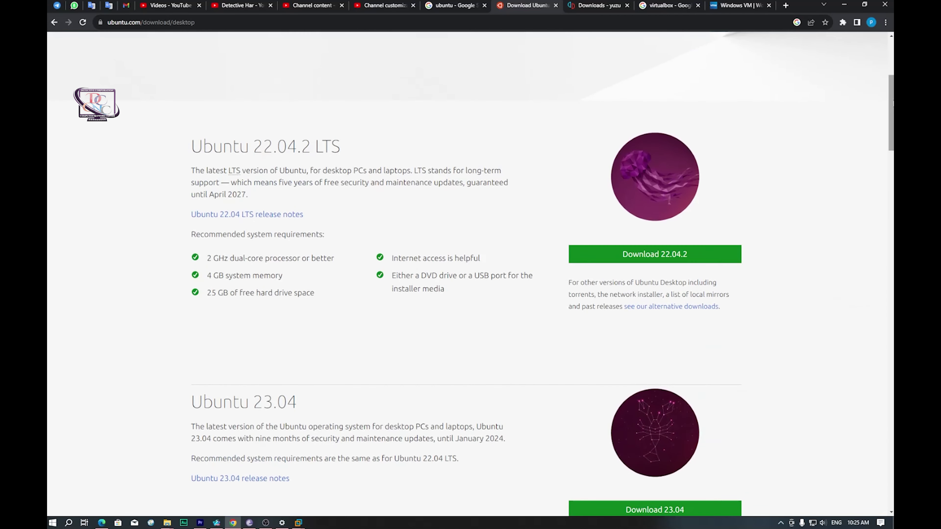
drag(208, 276, 229, 275)
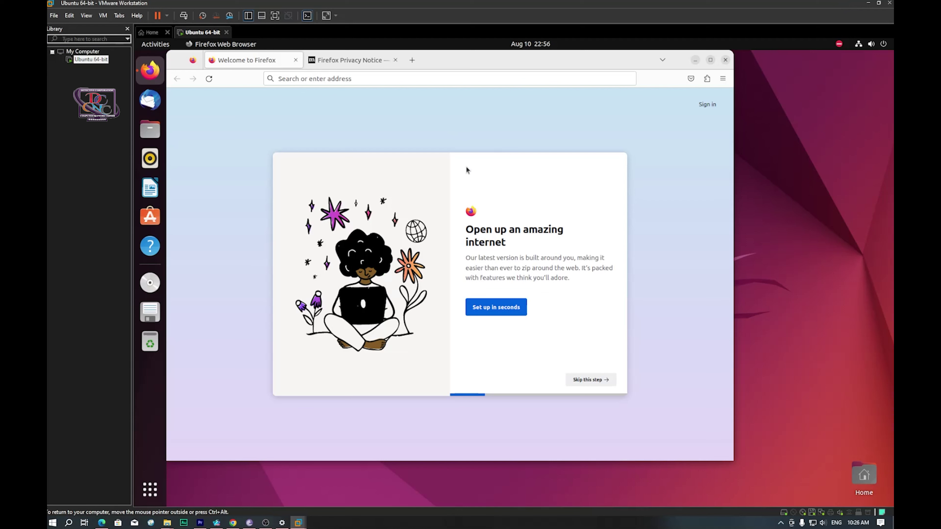
- Close Firefox, then restore the VMware window and dismiss the open Ubuntu system menu
click(725, 60)
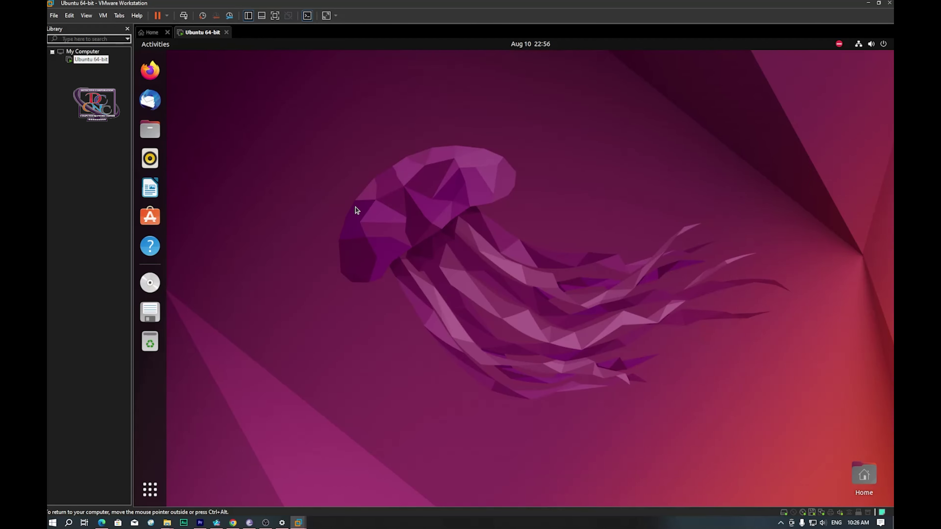
click(884, 44)
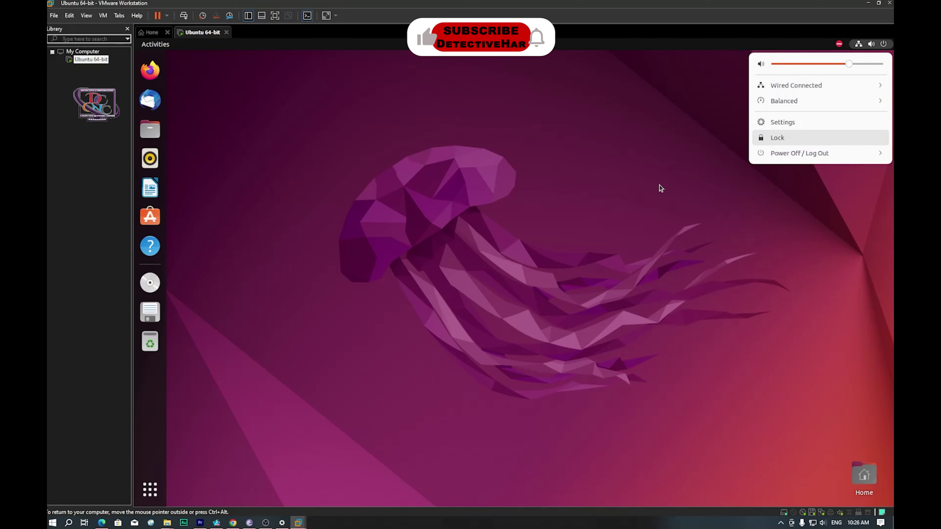
click(792, 154)
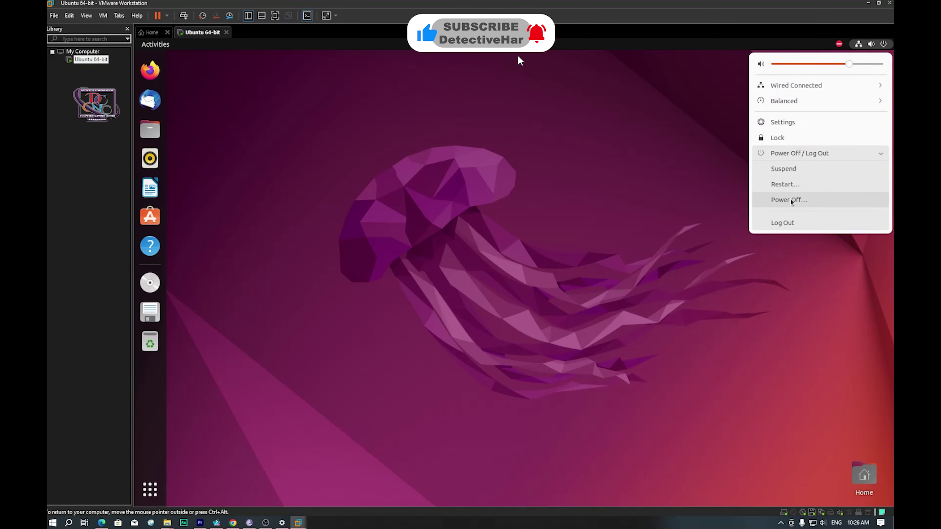
key(super+e)
click(869, 3)
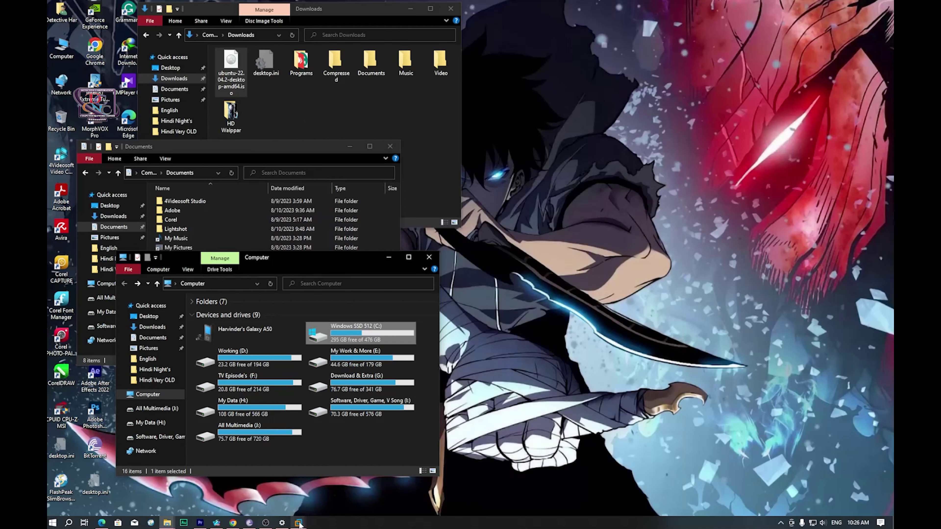
mouse_move(299, 523)
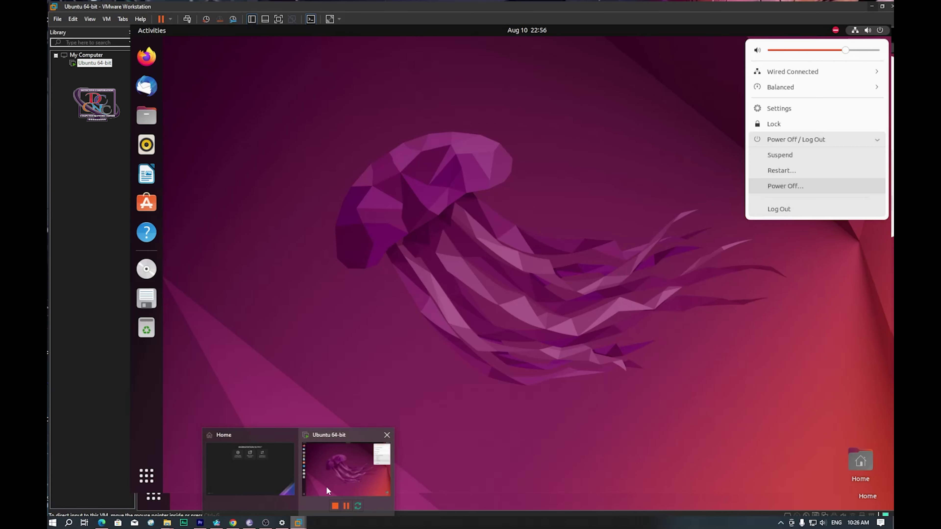
click(326, 486)
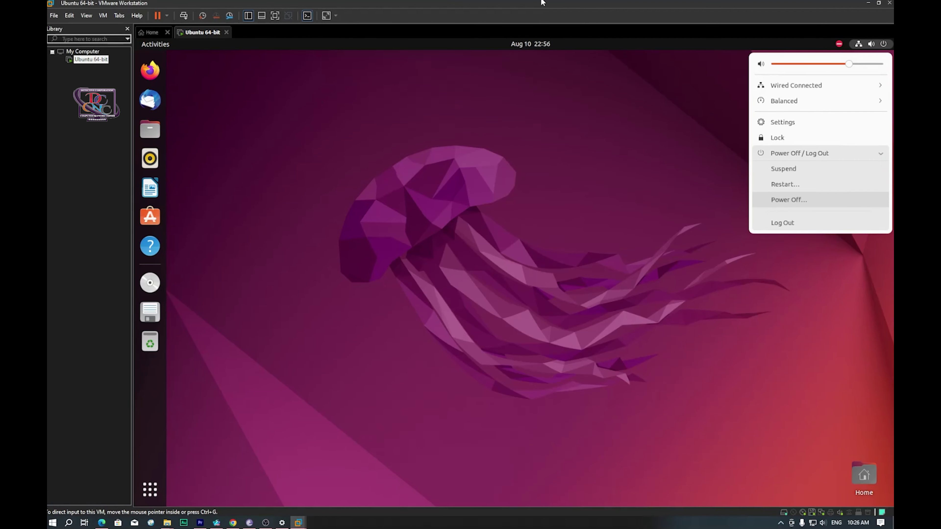
click(530, 44)
- Shrink the VMware window from full screen, move it right, and close the calendar panel
double_click(542, 3)
drag(485, 122, 612, 114)
click(509, 215)
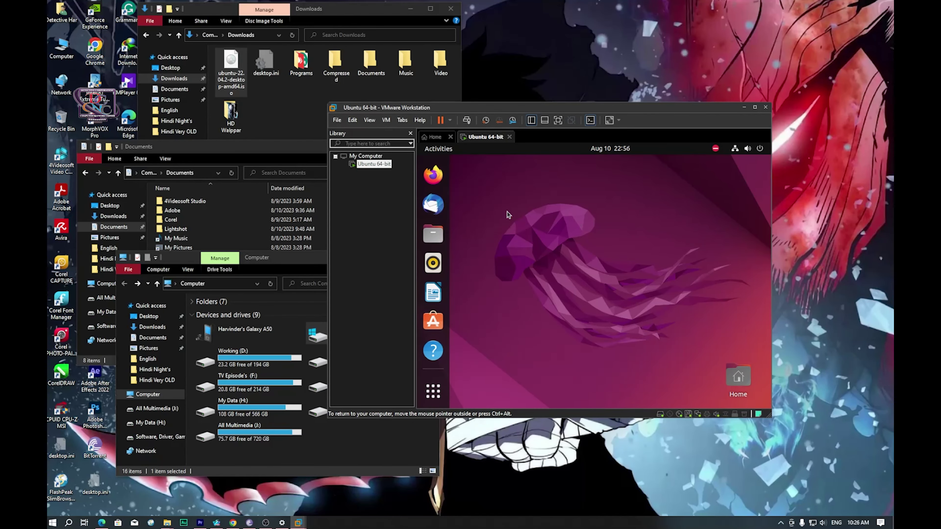
- Power off the Ubuntu guest from the system menu and confirm the shutdown
click(760, 148)
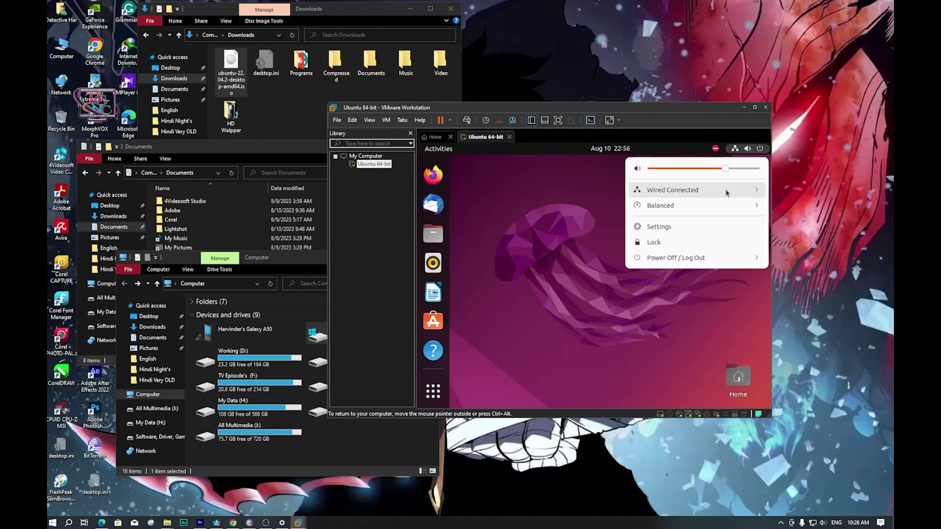
click(662, 257)
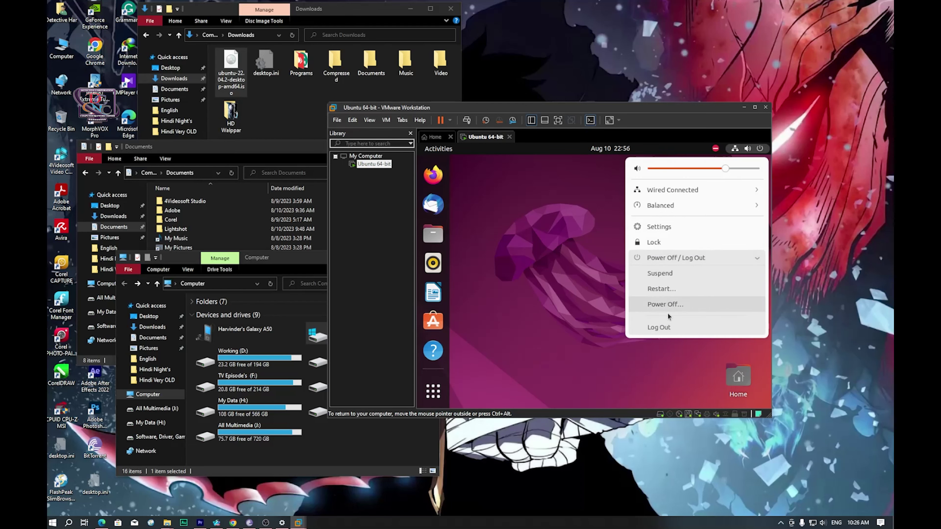
click(660, 307)
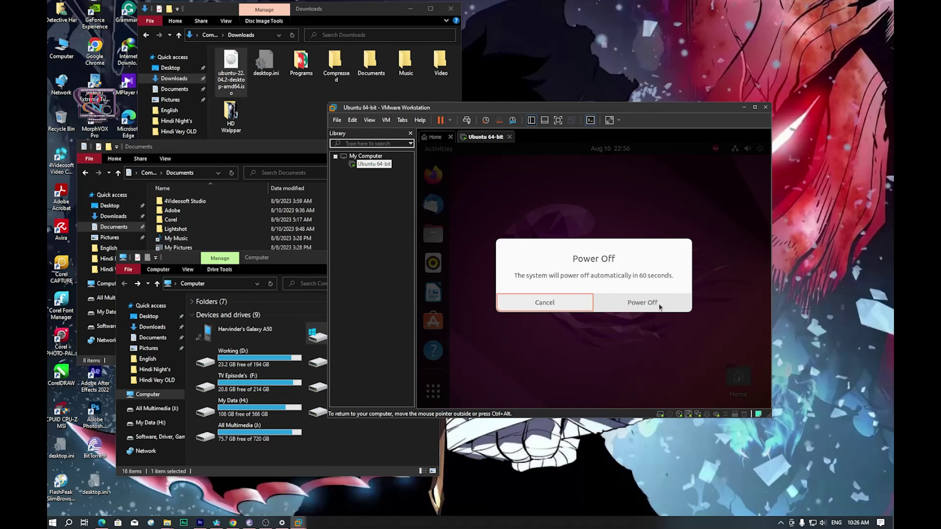
click(640, 303)
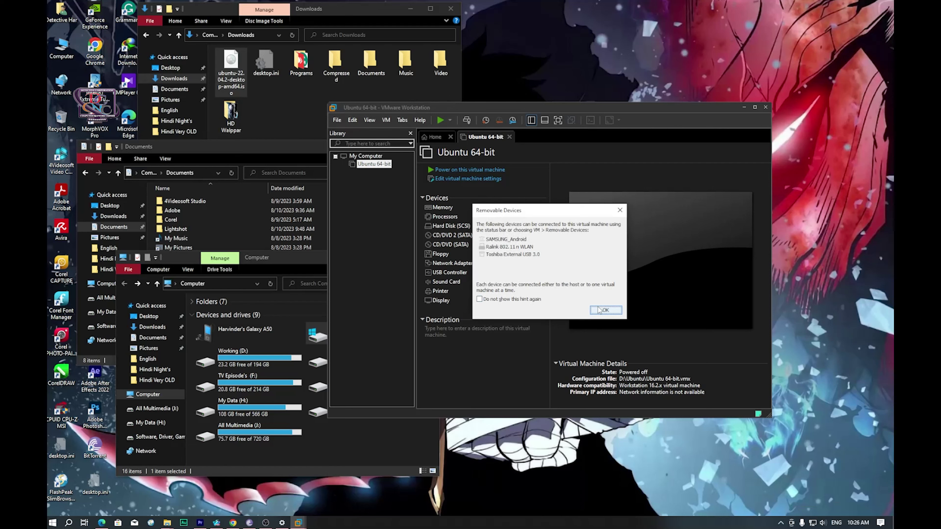
- Permanently dismiss the Removable Devices hint and open the VM's Memory settings
click(524, 300)
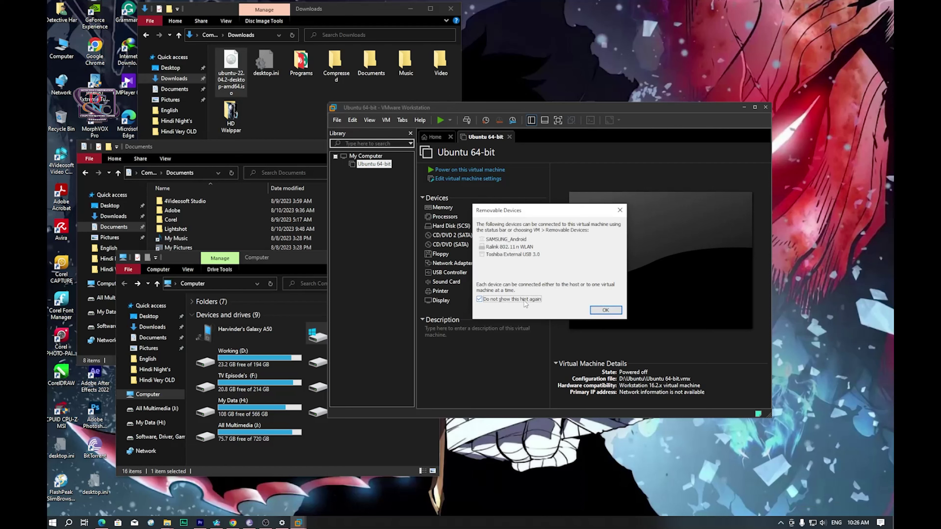
click(604, 312)
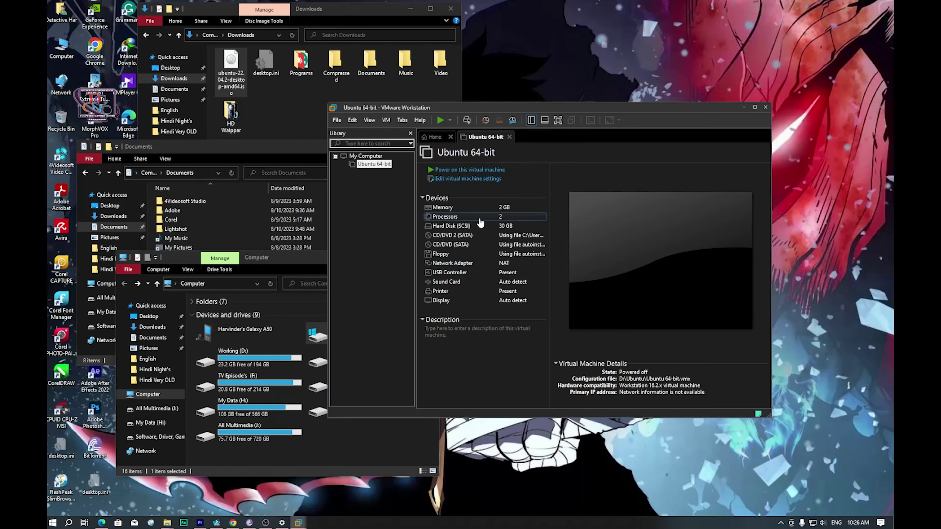
double_click(506, 206)
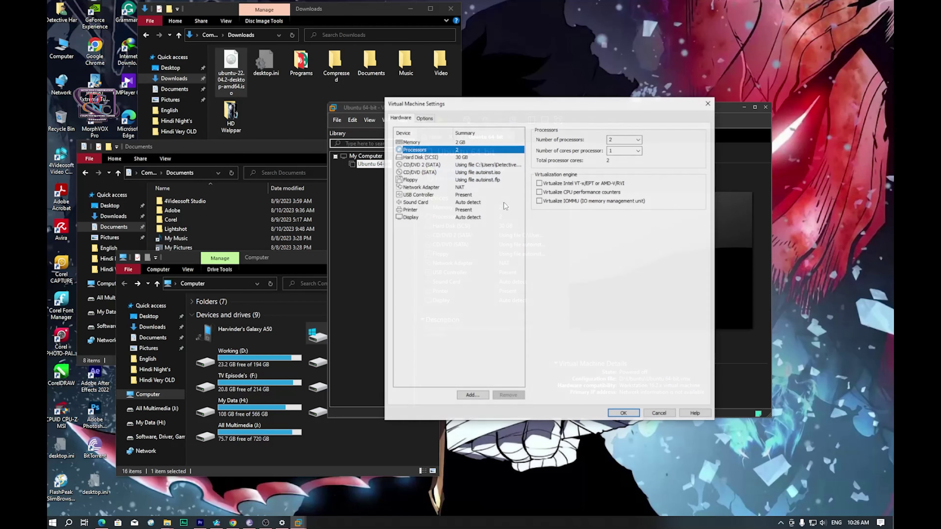
click(428, 143)
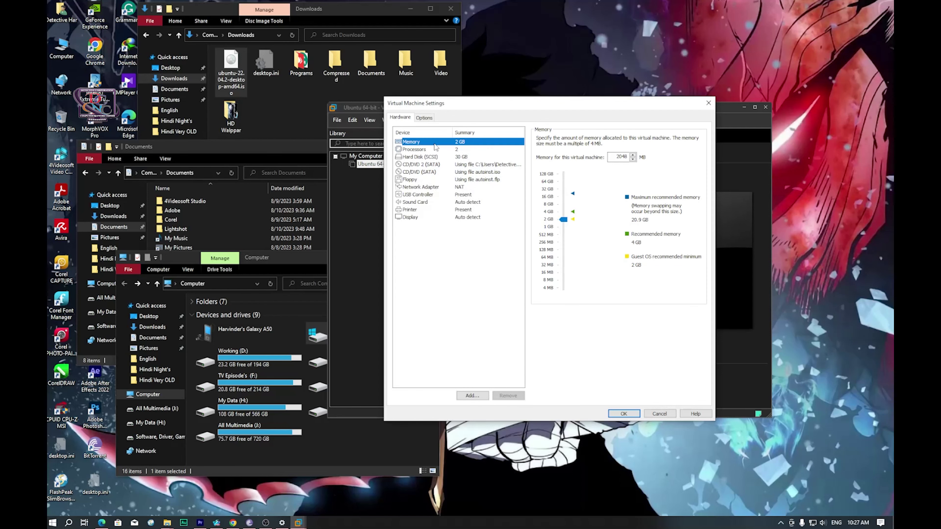
- Raise the guest memory to 3104 MB (about 3 GB), save, and recheck the settings
click(633, 156)
click(633, 155)
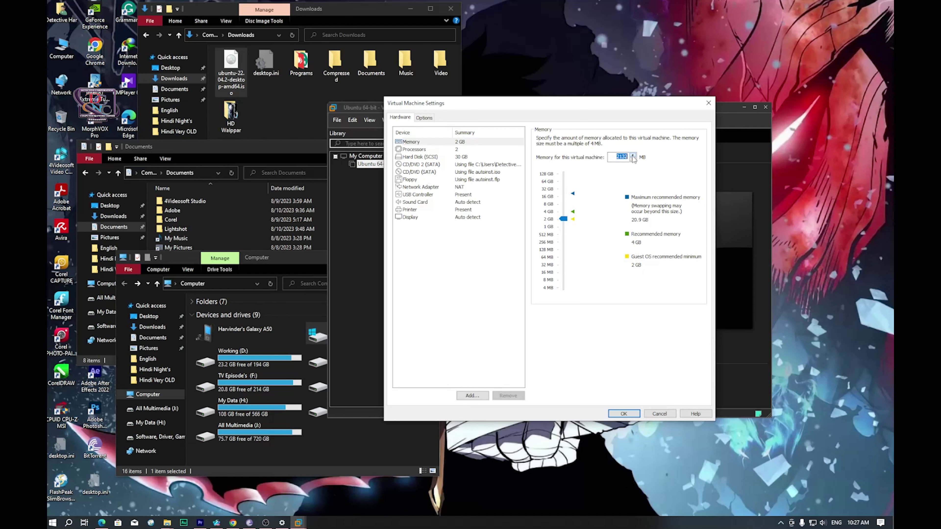
drag(569, 219, 569, 218)
click(629, 415)
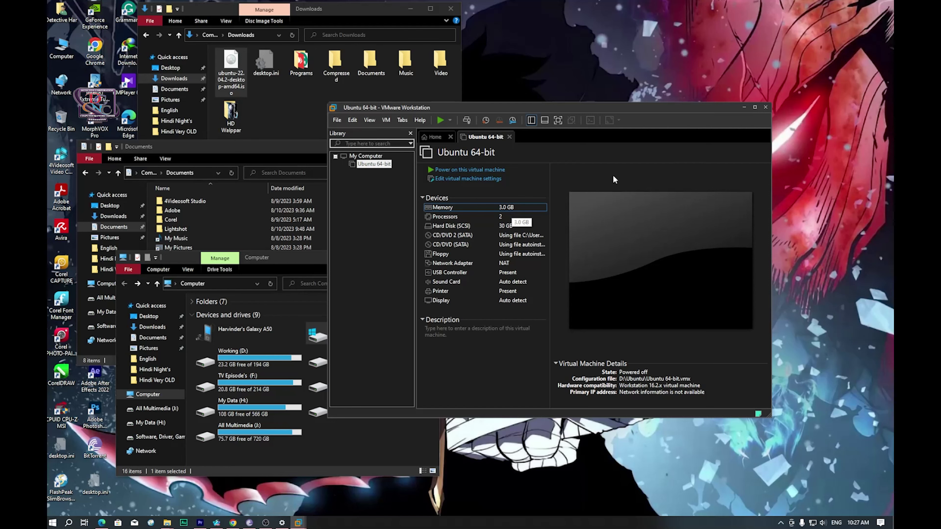
key(ctrl+d)
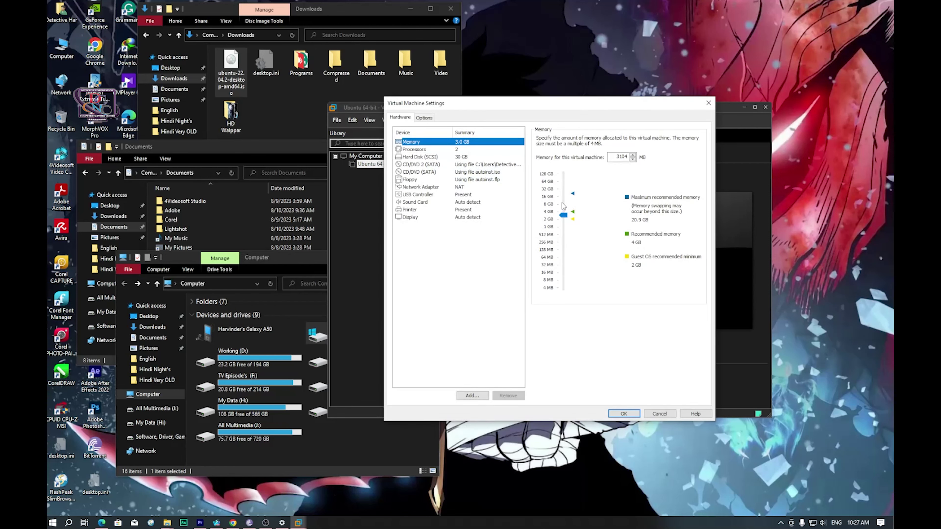
click(656, 413)
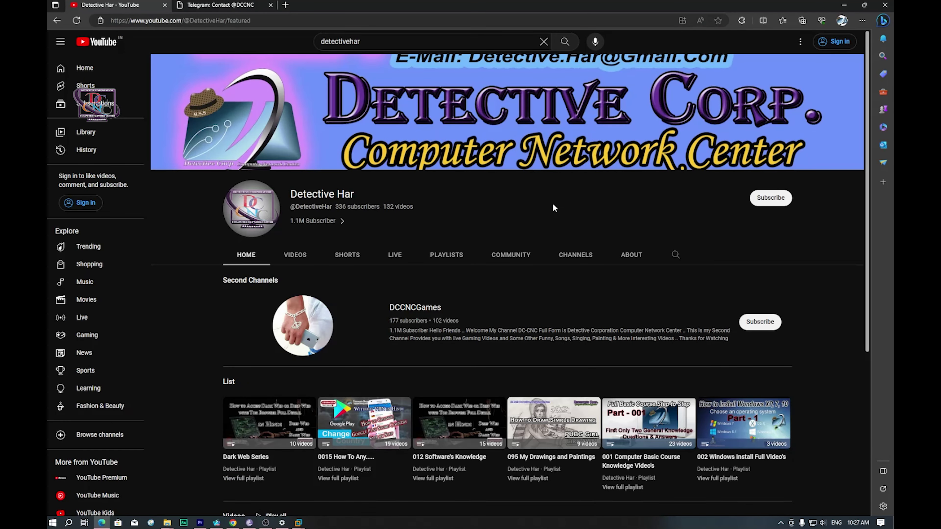
drag(867, 89, 869, 247)
scroll(871, 272, up, 6)
drag(413, 207, 315, 208)
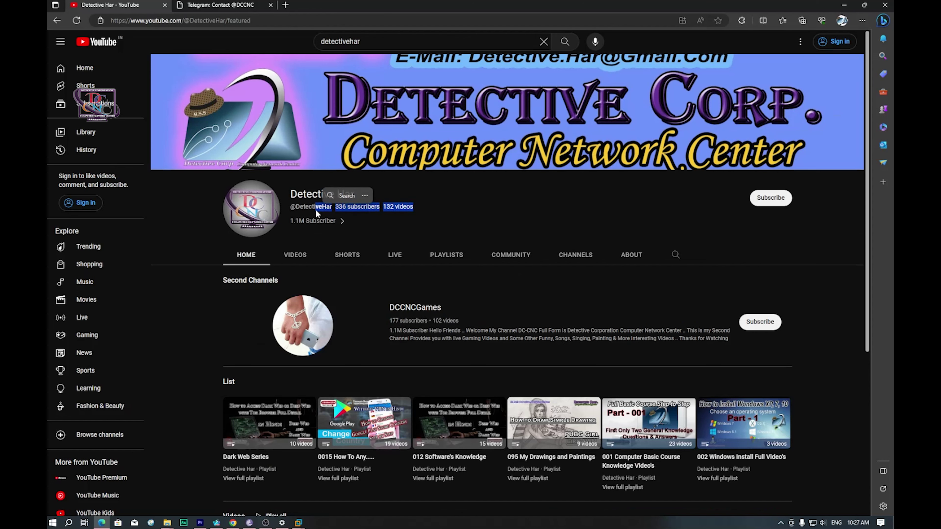
click(446, 206)
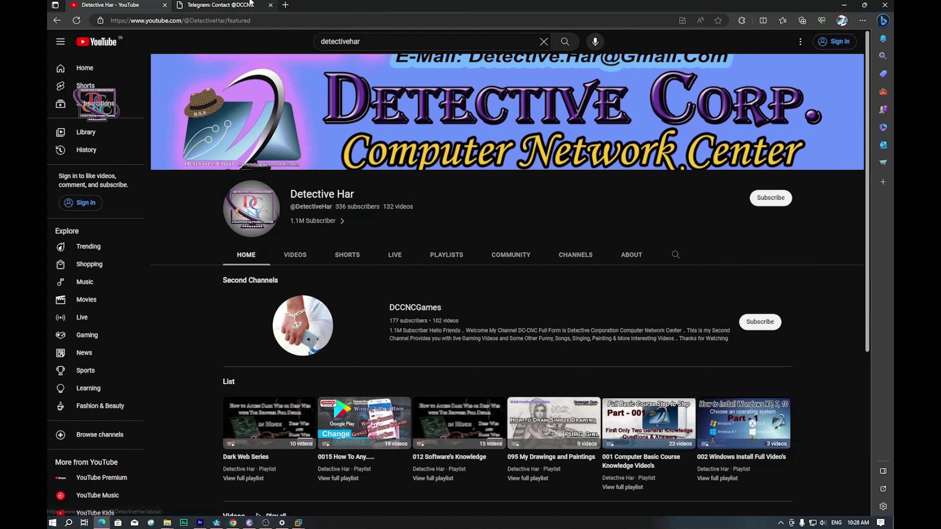
click(249, 3)
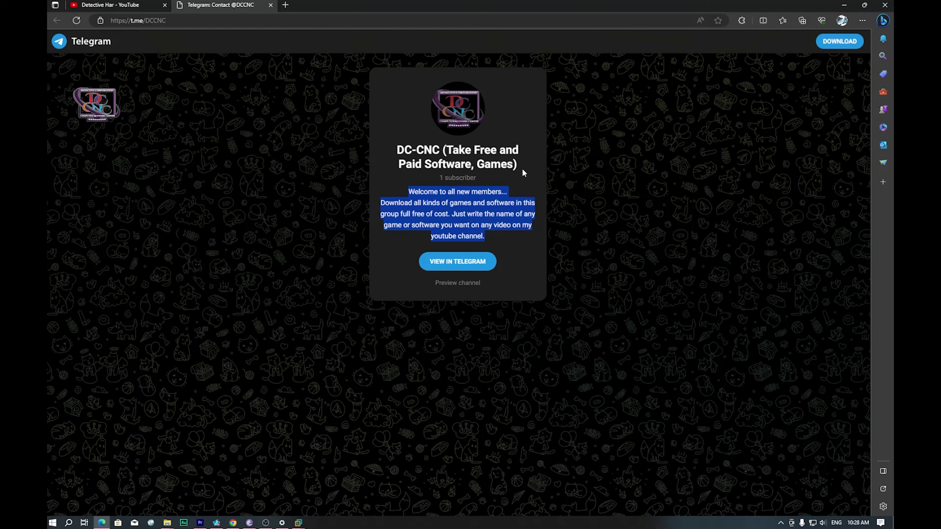
click(497, 165)
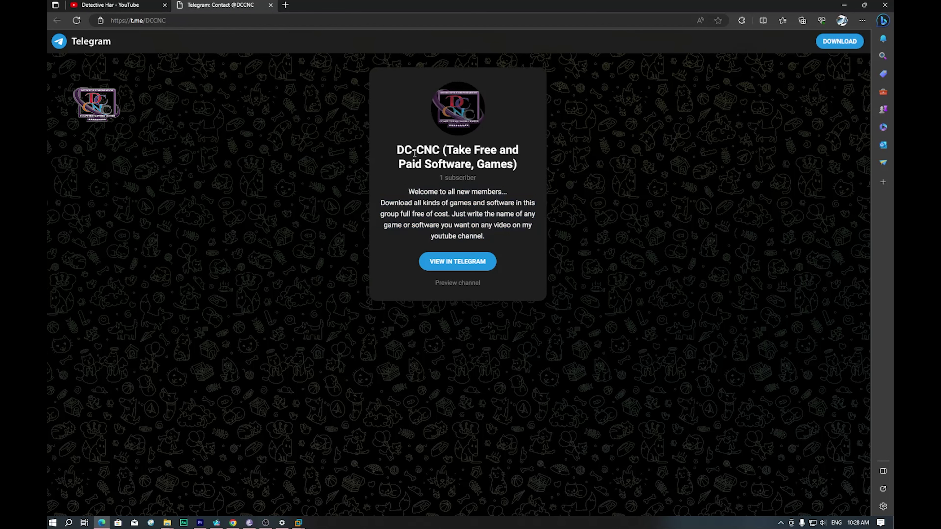
drag(396, 150, 493, 173)
click(432, 214)
click(79, 6)
click(230, 5)
click(147, 5)
click(192, 3)
click(147, 4)
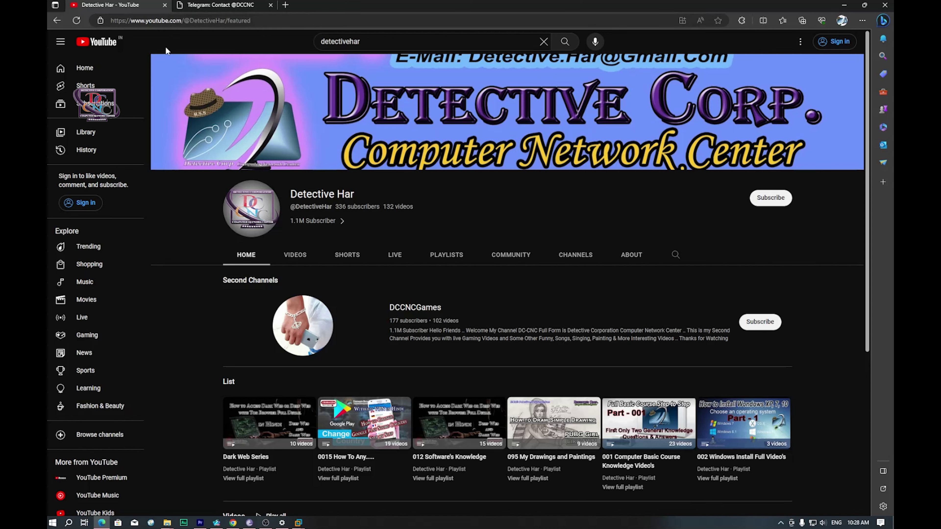
click(224, 3)
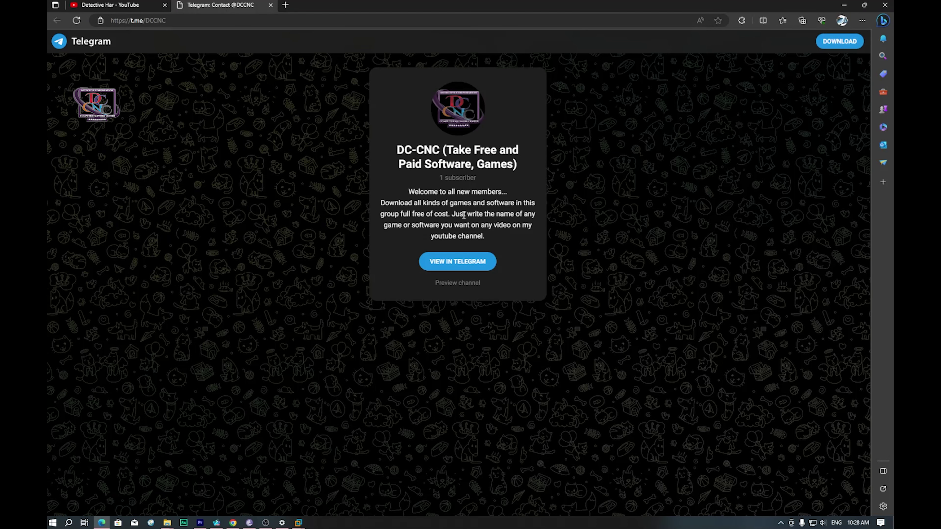
drag(400, 149, 539, 239)
click(522, 164)
click(113, 4)
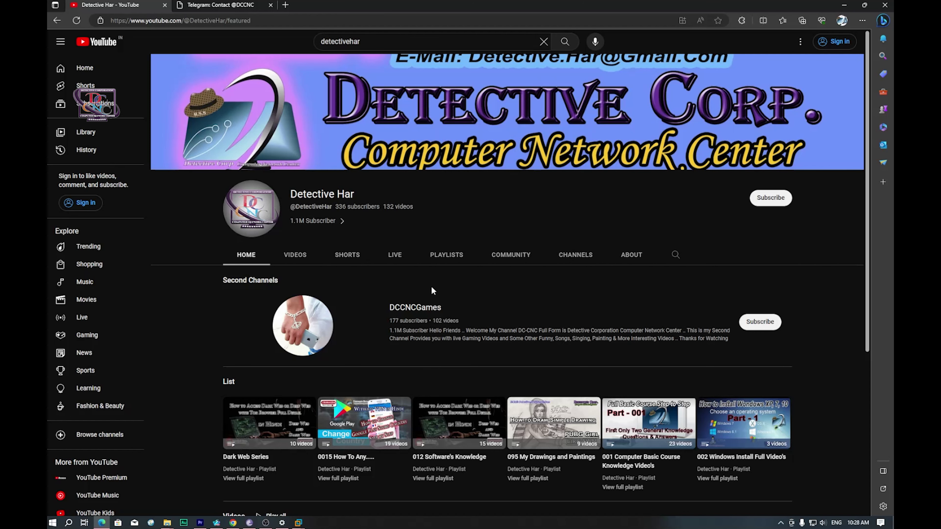
click(219, 5)
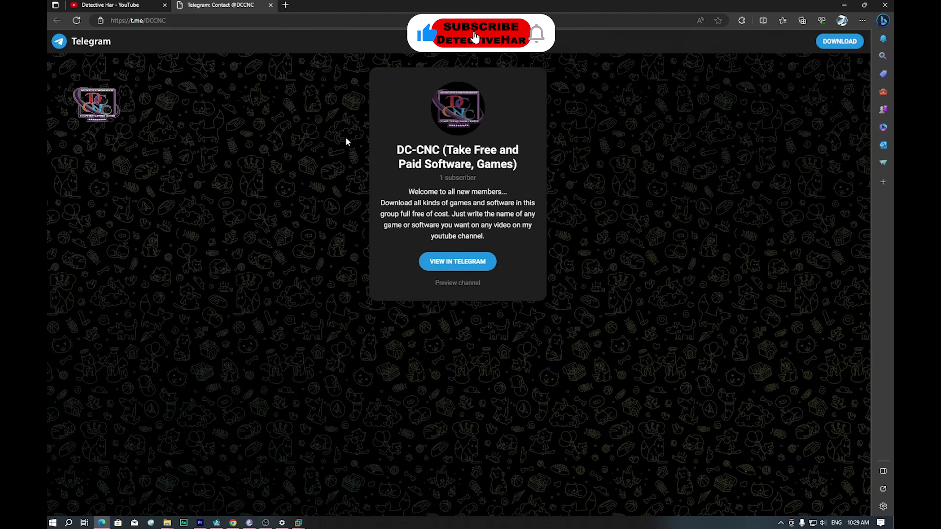
click(137, 5)
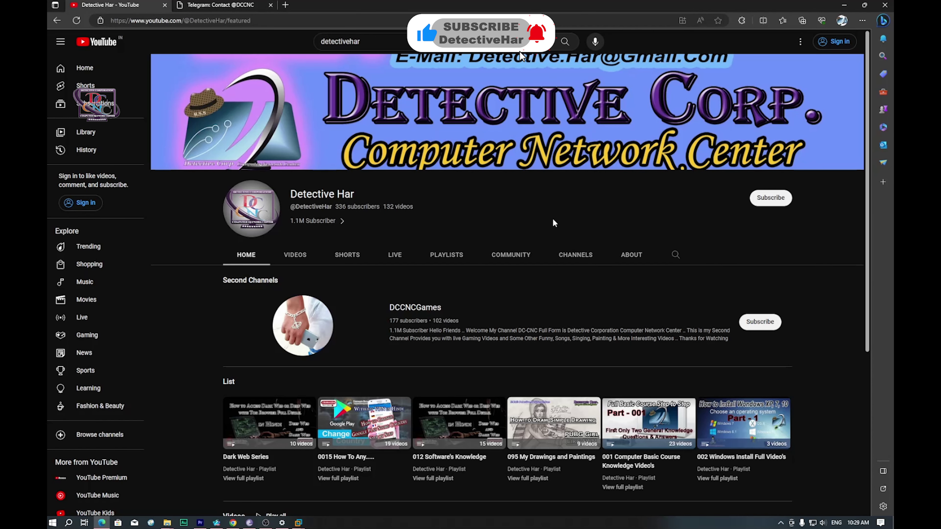